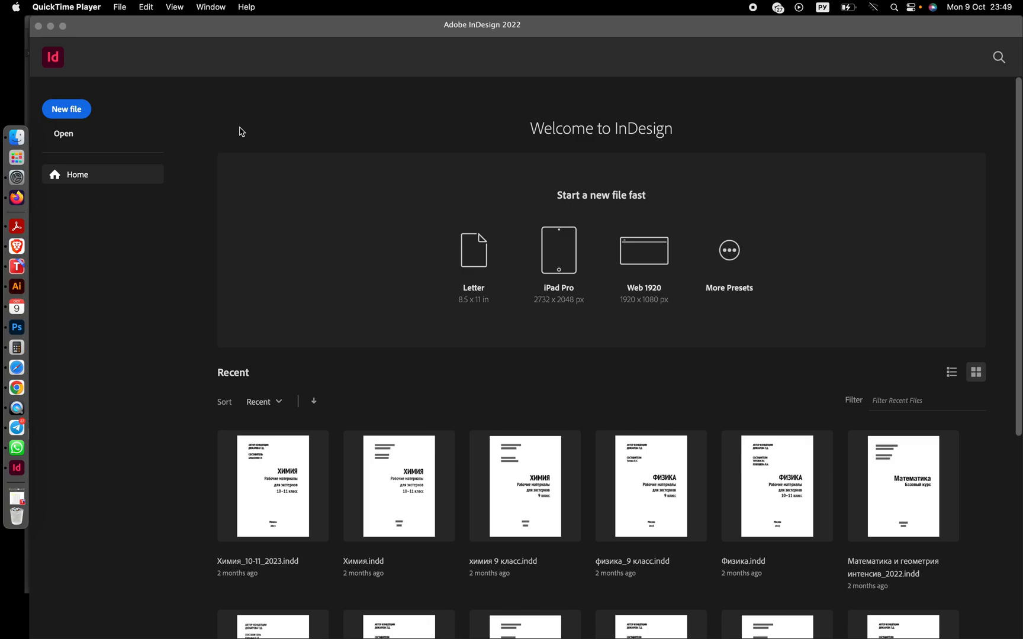
- Start a new Print document and switch its units to Millimeters
left_click(181, 129)
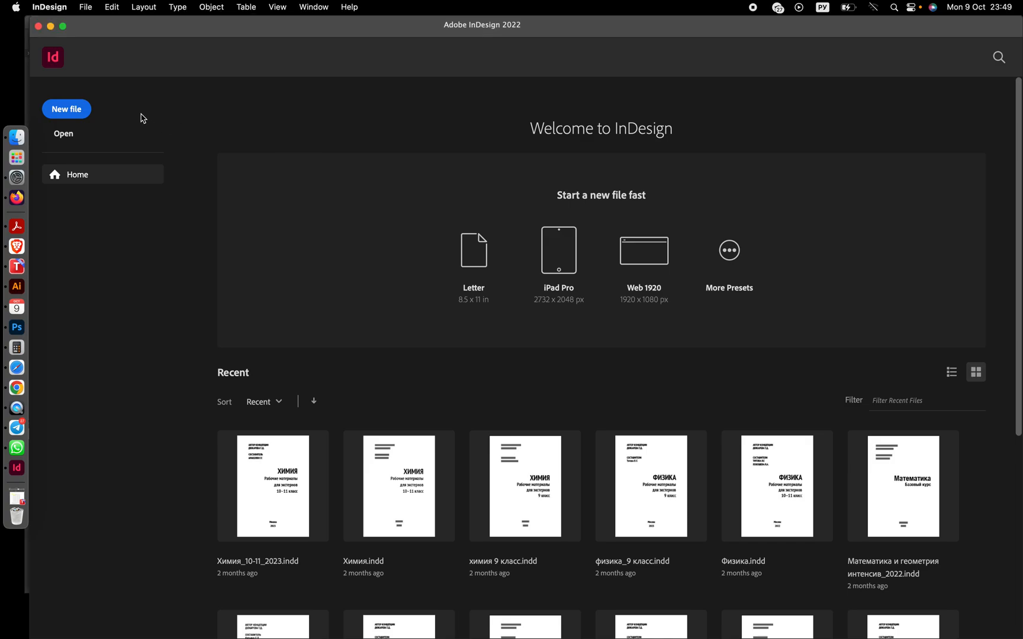
left_click(75, 111)
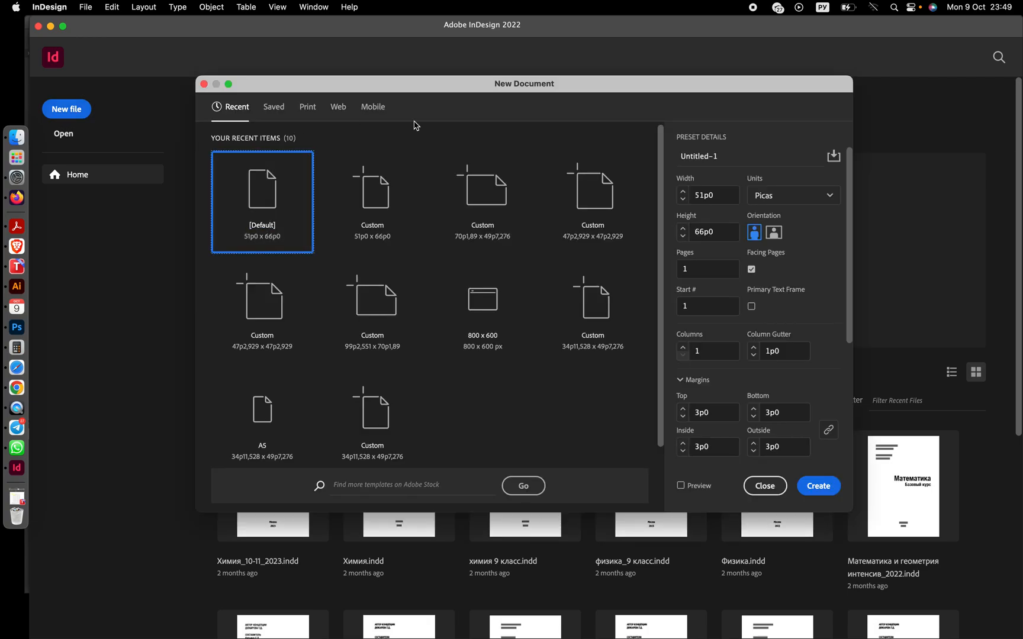
left_click(307, 109)
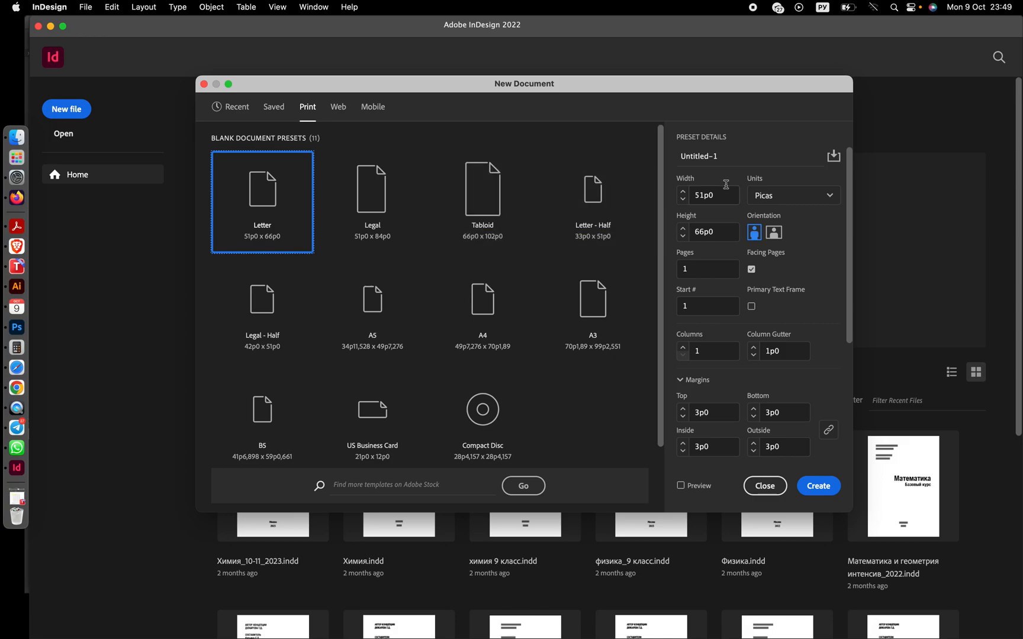
left_click(787, 203)
left_click(770, 279)
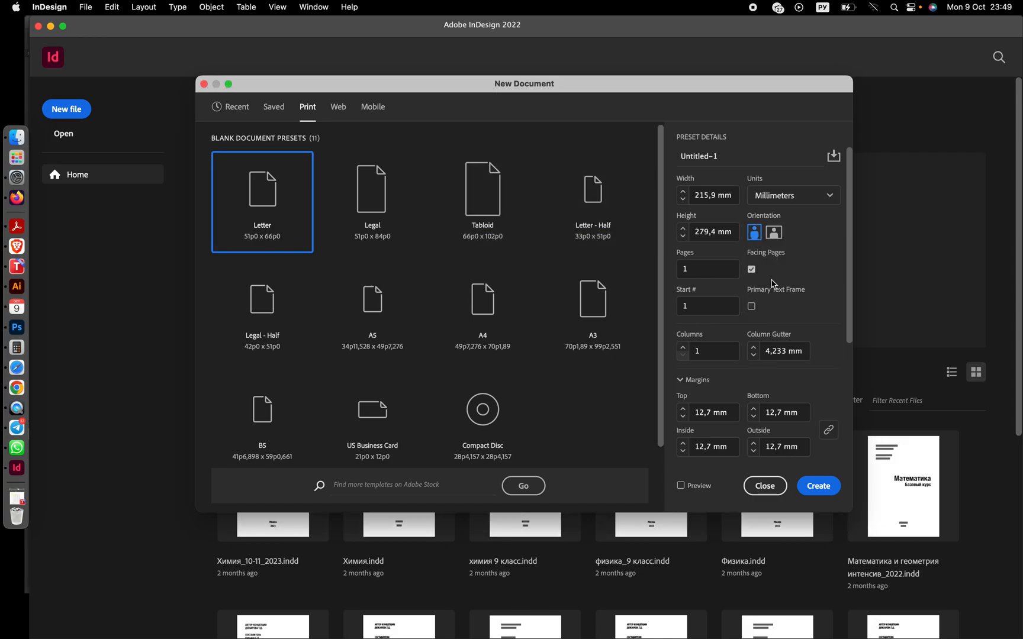
- Set the page size to 200 mm wide by 220 mm high and the number of pages to 10
left_click_drag(718, 199, 676, 198)
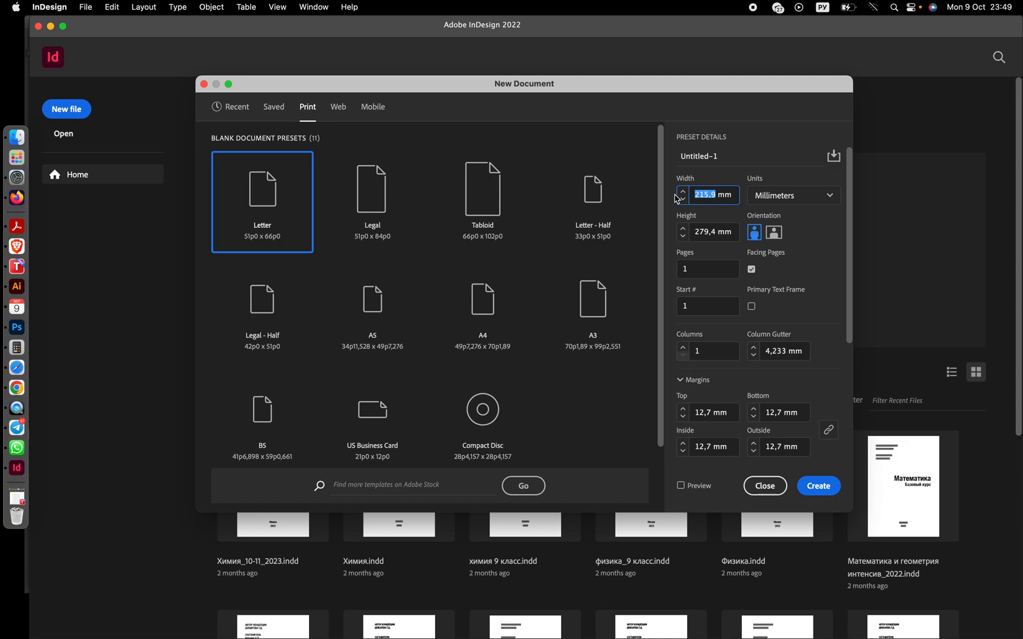
type("200")
left_click_drag(721, 231, 680, 236)
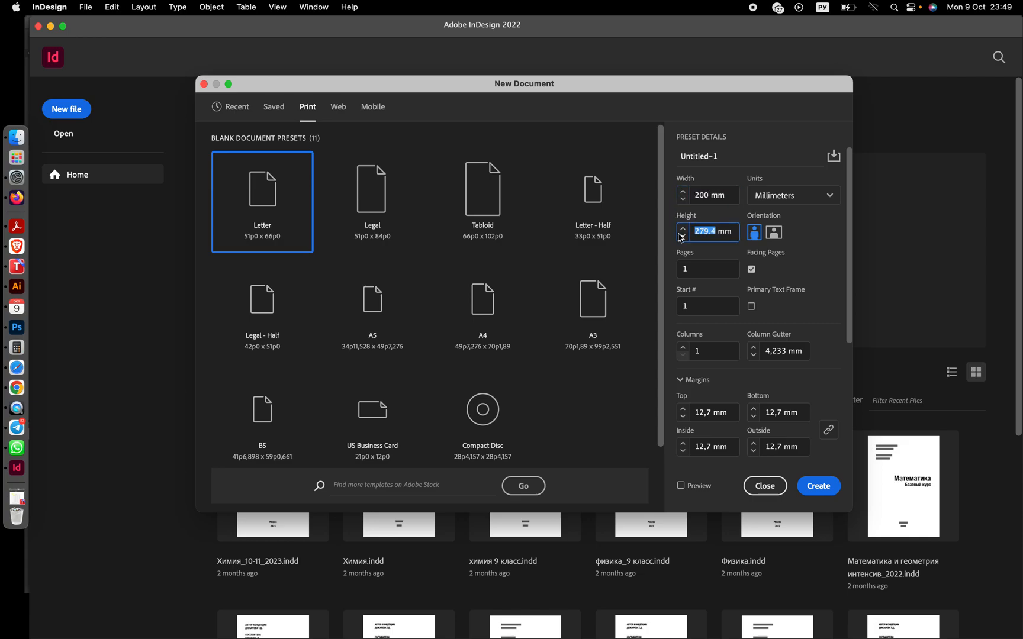
type("220")
left_click(697, 271)
type("10")
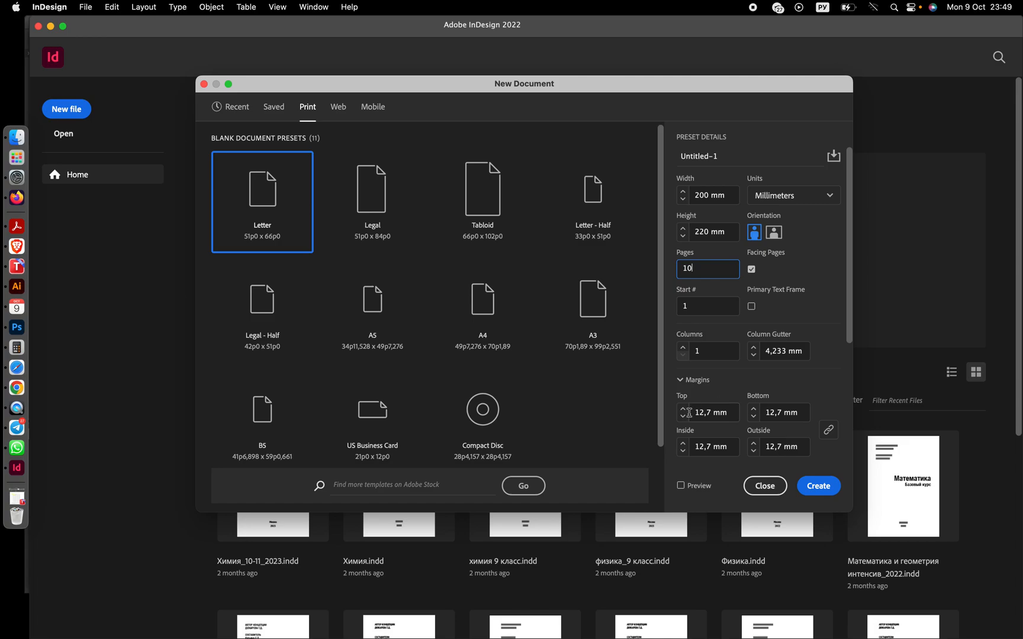
- Unlink the margins and set the inside margin to 10 mm, top to 15 mm and outside to 15 mm
scroll(734, 408, "down", 5)
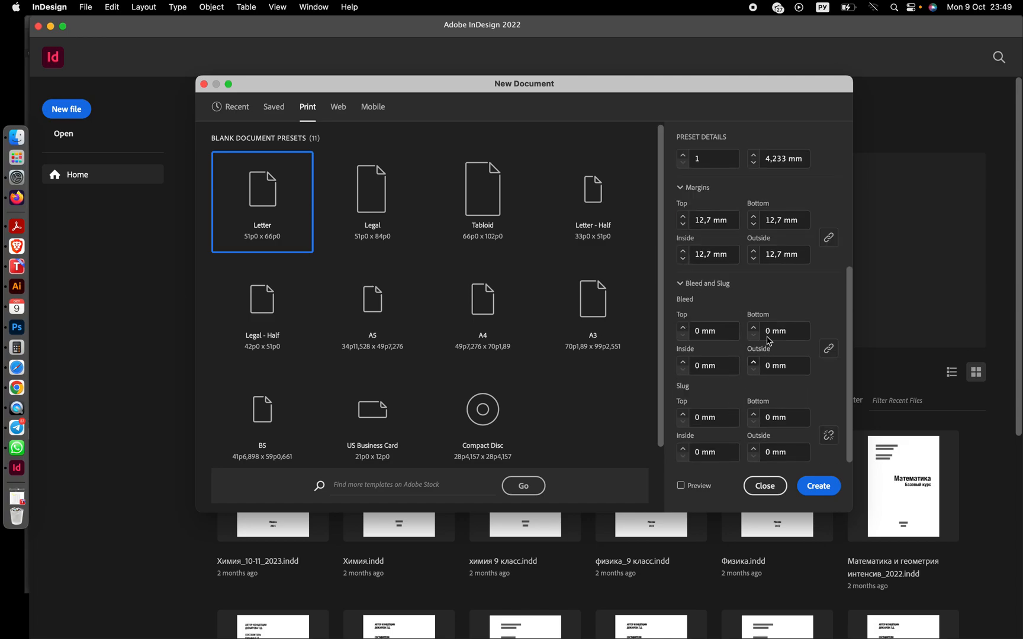
left_click(825, 248)
left_click(684, 261)
left_click(684, 261)
left_click(683, 260)
left_click(683, 216)
left_click(683, 217)
left_click(683, 217)
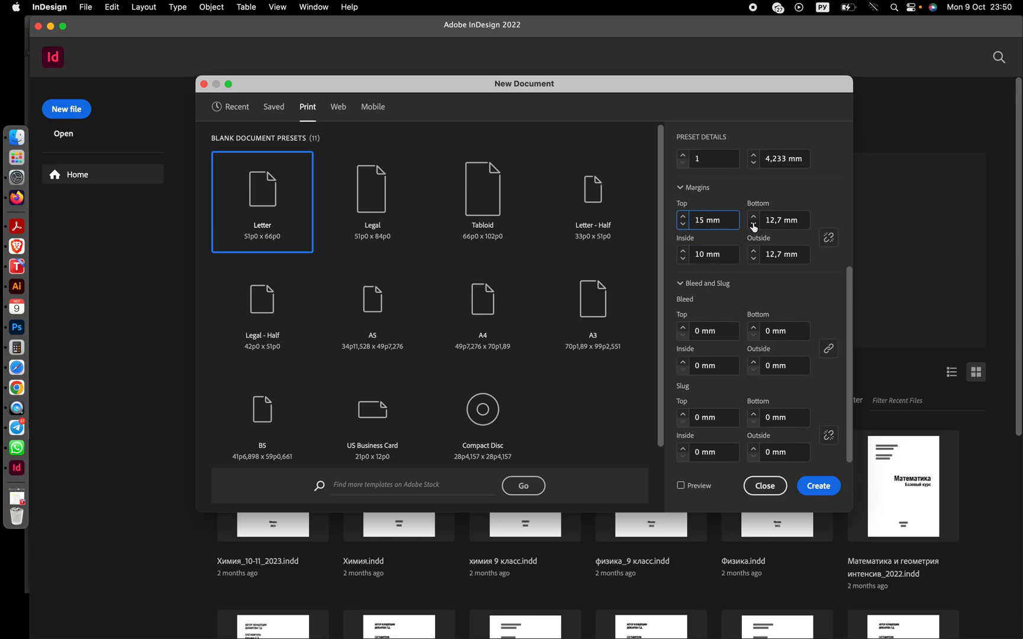
left_click(754, 251)
left_click(754, 251)
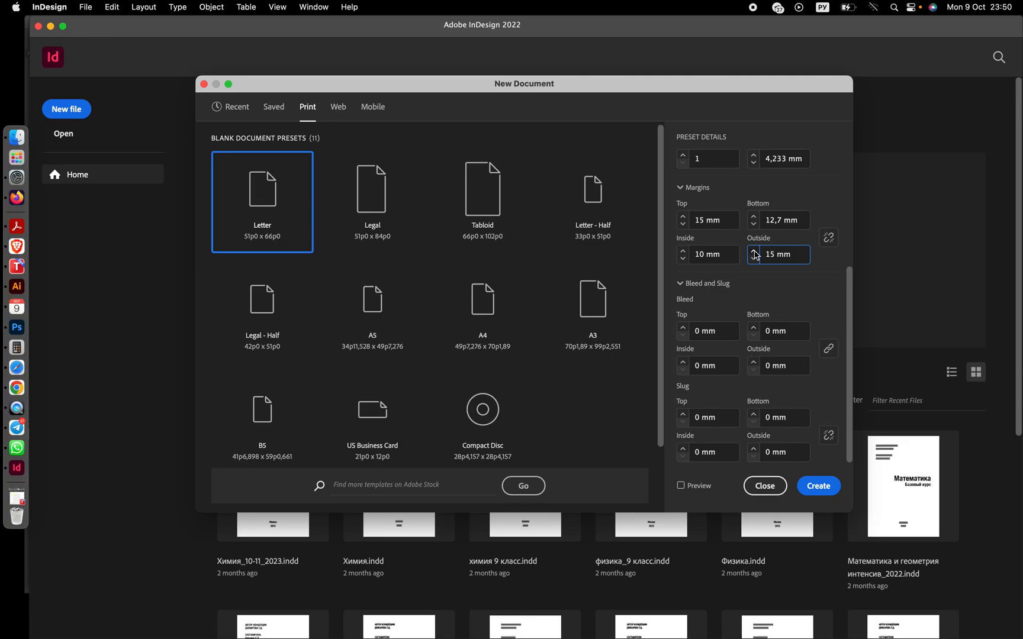
- Set the bottom margin to 20 mm
left_click(754, 218)
left_click(753, 218)
left_click(754, 217)
left_click(753, 217)
left_click(753, 217)
left_click(753, 217)
left_click(754, 217)
left_click(753, 217)
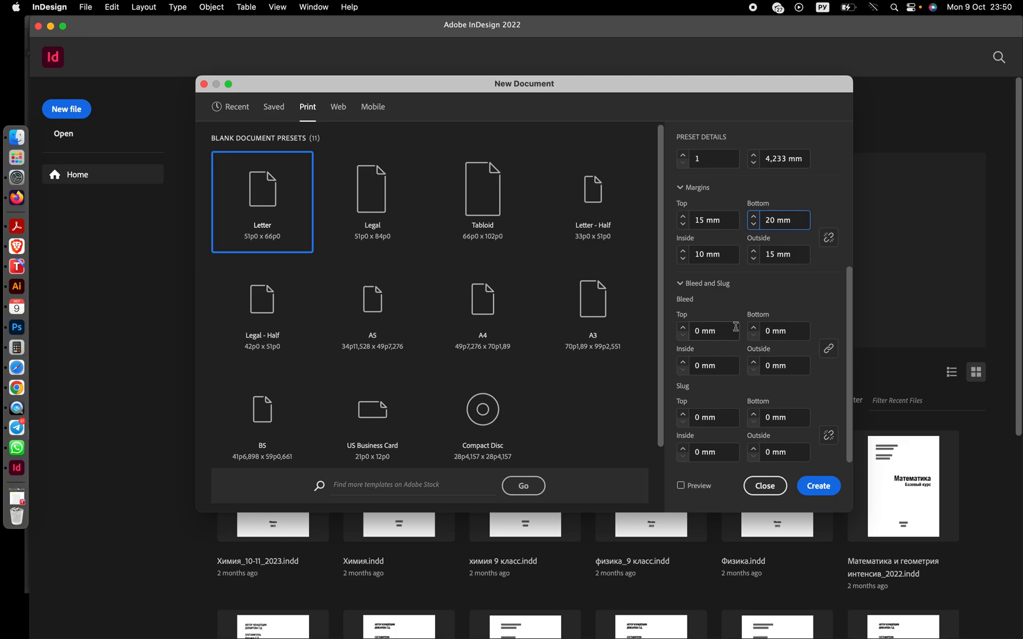
- Set the bleed to 5 mm on all sides and create the document
left_click(683, 329)
left_click(683, 329)
left_click(683, 329)
left_click(684, 329)
left_click(683, 329)
left_click(683, 330)
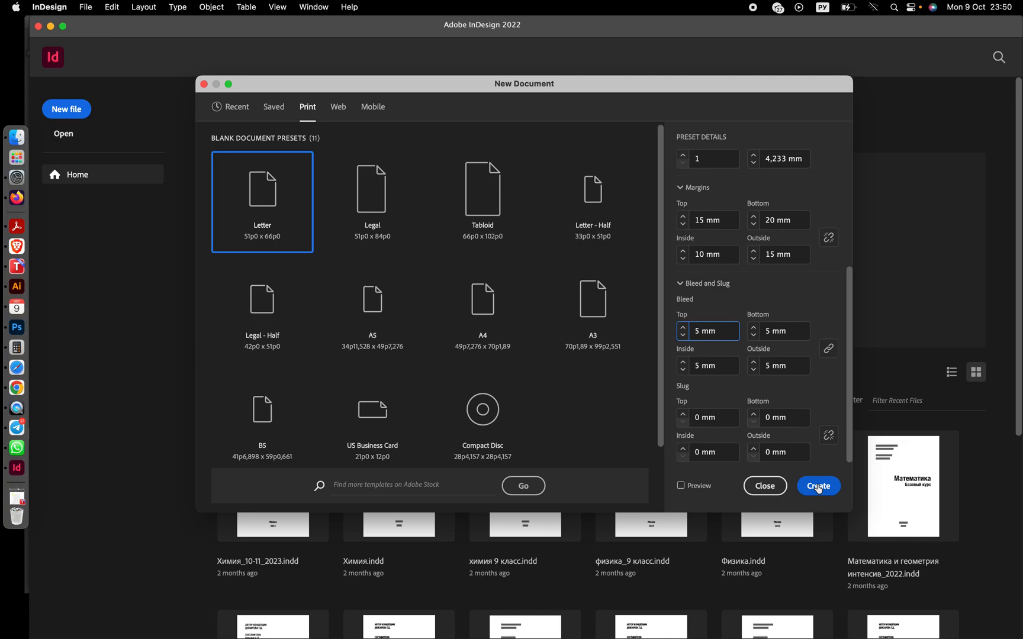
left_click(818, 487)
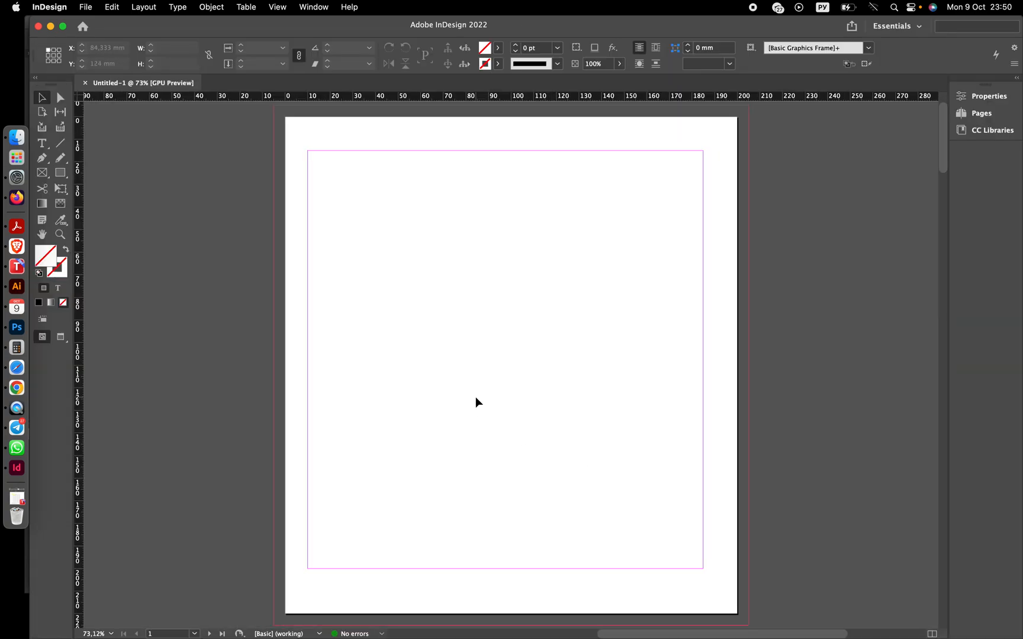
- Switch the workspace to Essentials Classic
key("super+minus")
key("super+minus")
key("super+minus")
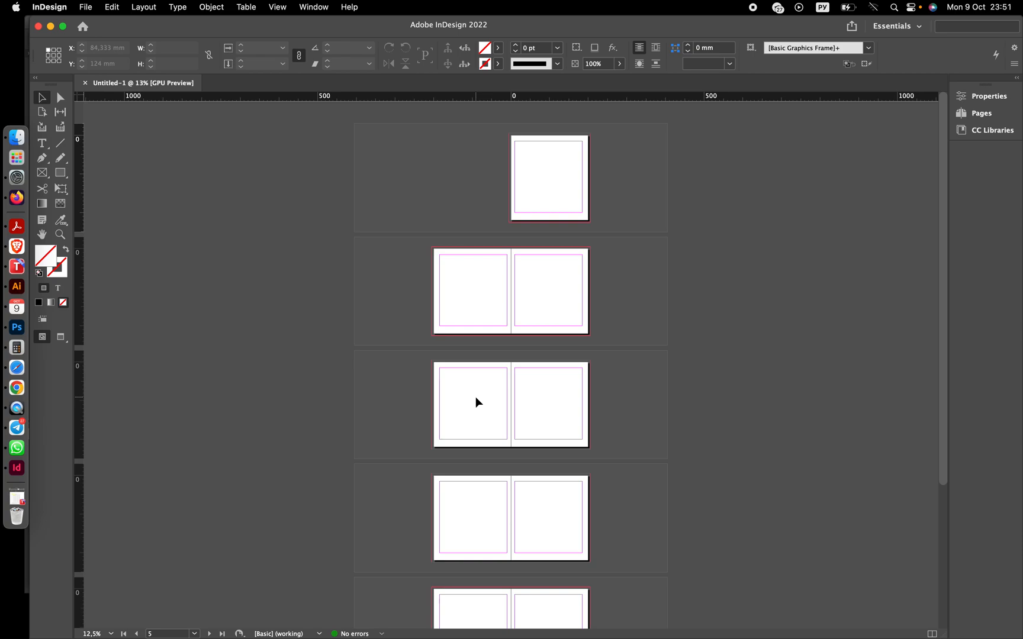
scroll(475, 396, "down", 6)
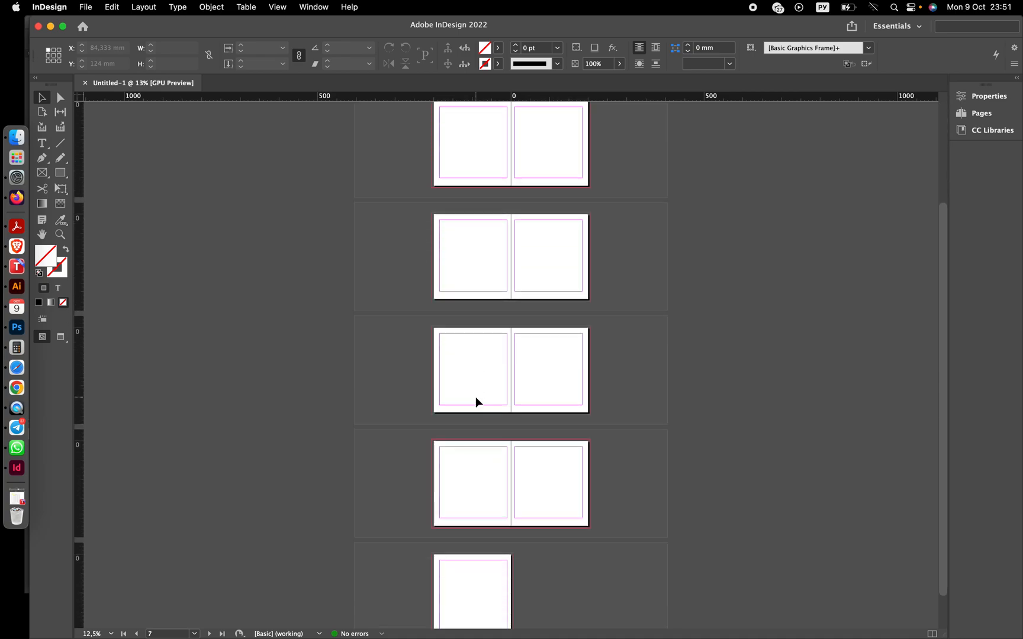
scroll(475, 398, "down", 1)
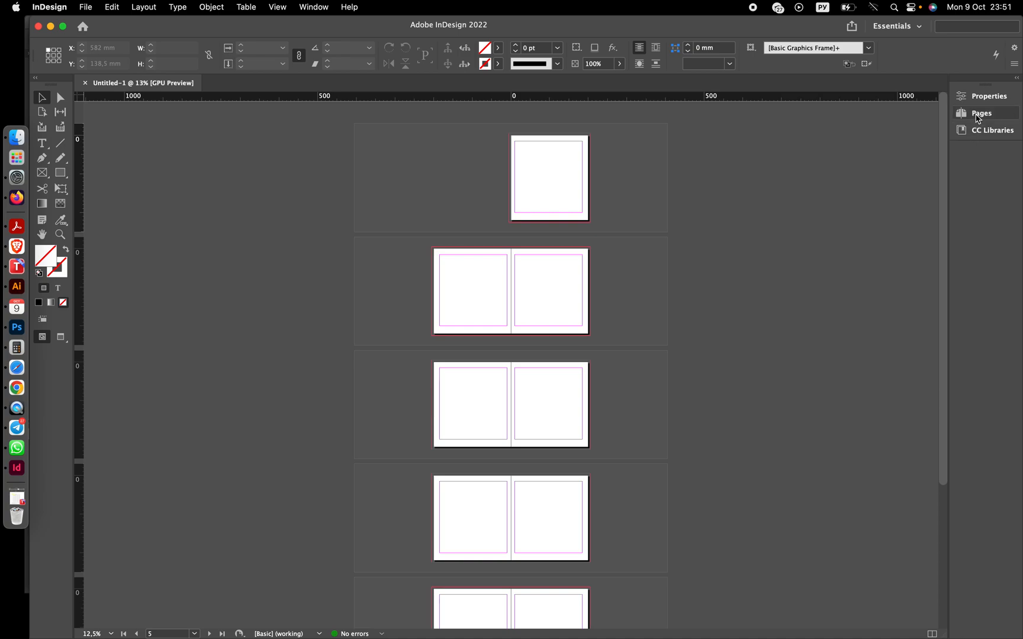
left_click(907, 27)
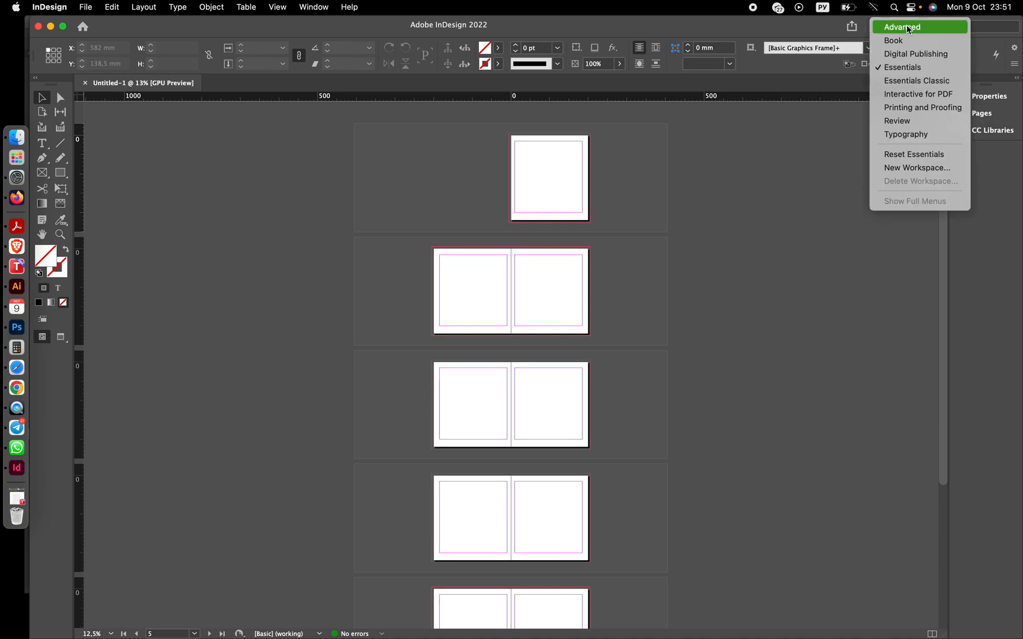
left_click(900, 81)
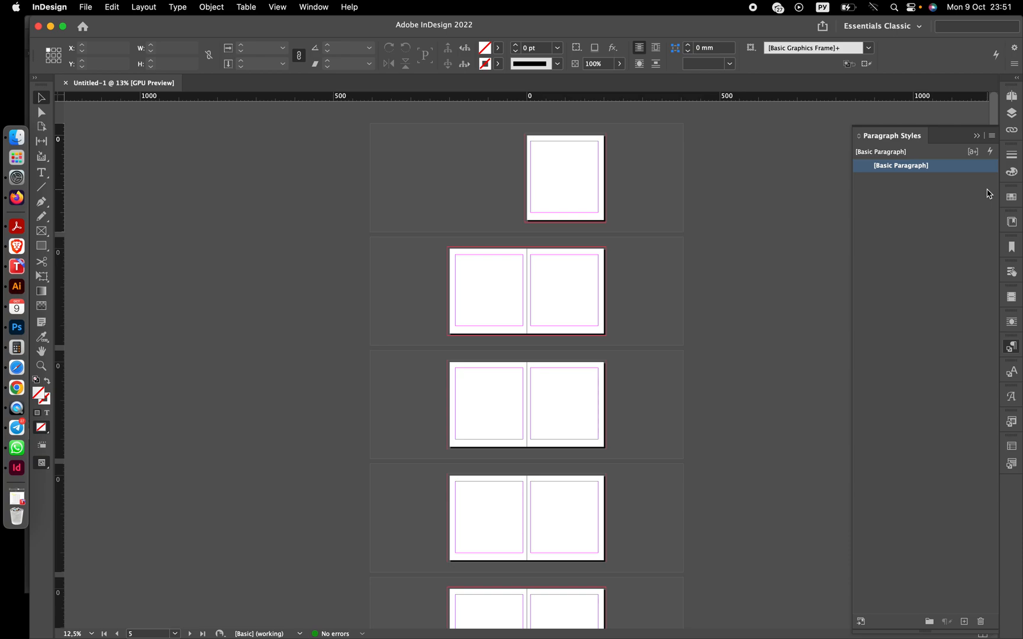
- Create a new two-page parent with prefix B, based on A-Parent, from the Pages panel
left_click(1012, 97)
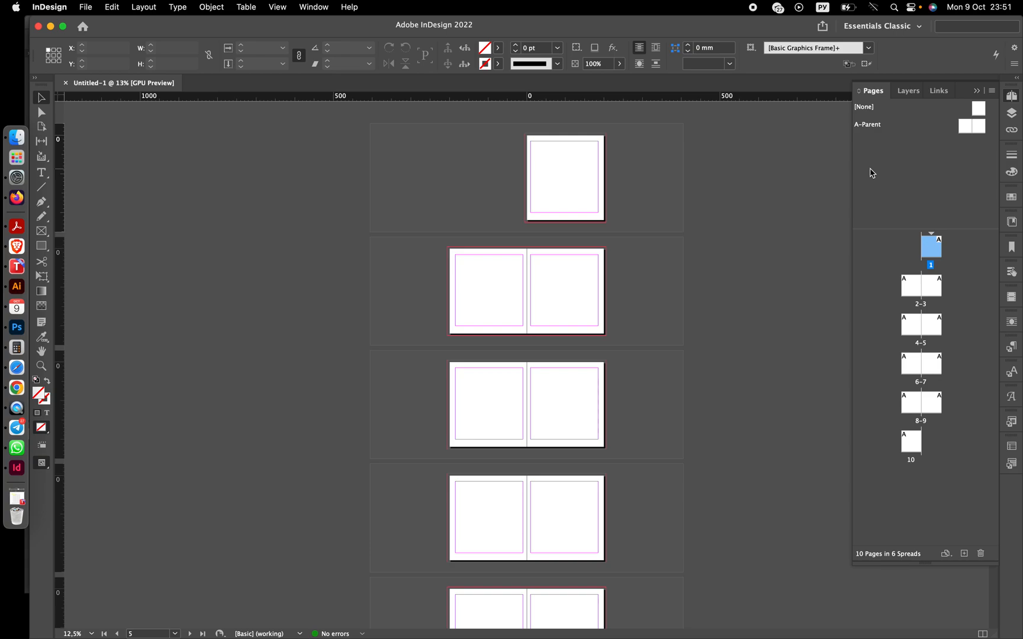
left_click(992, 92)
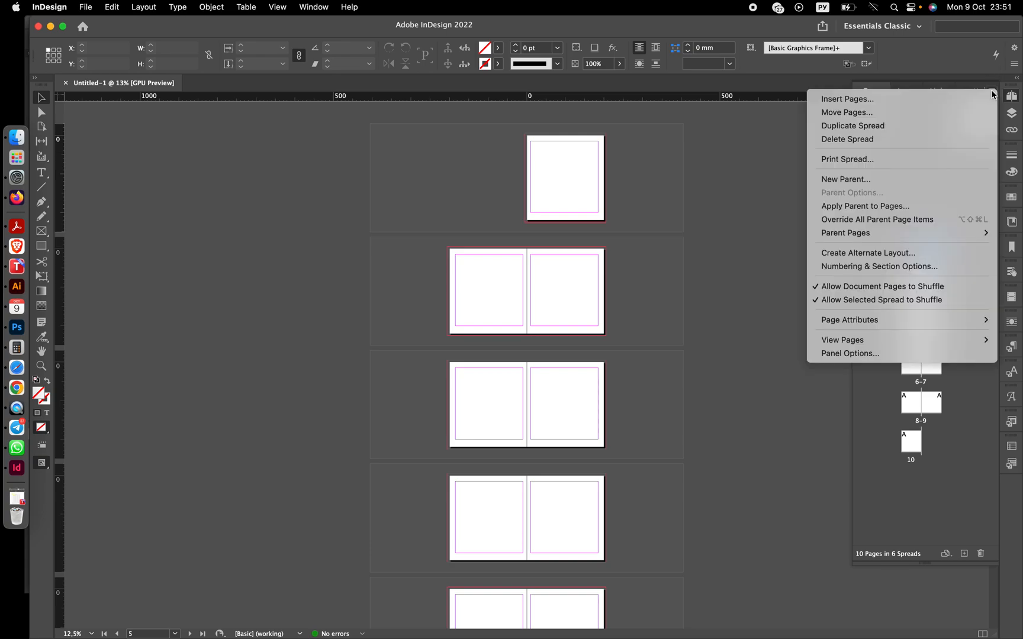
left_click(850, 188)
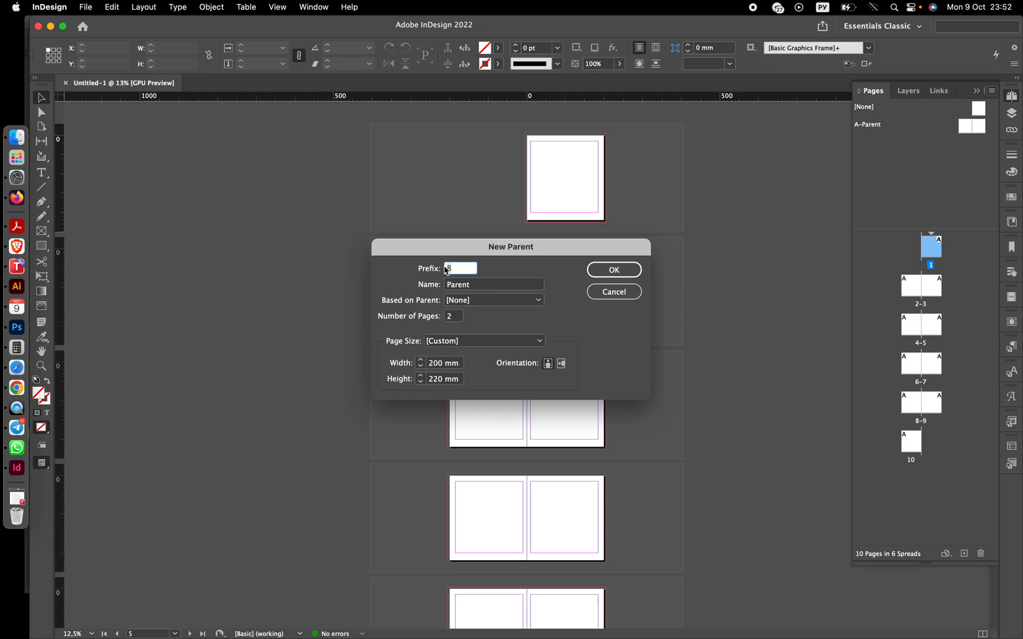
left_click(481, 304)
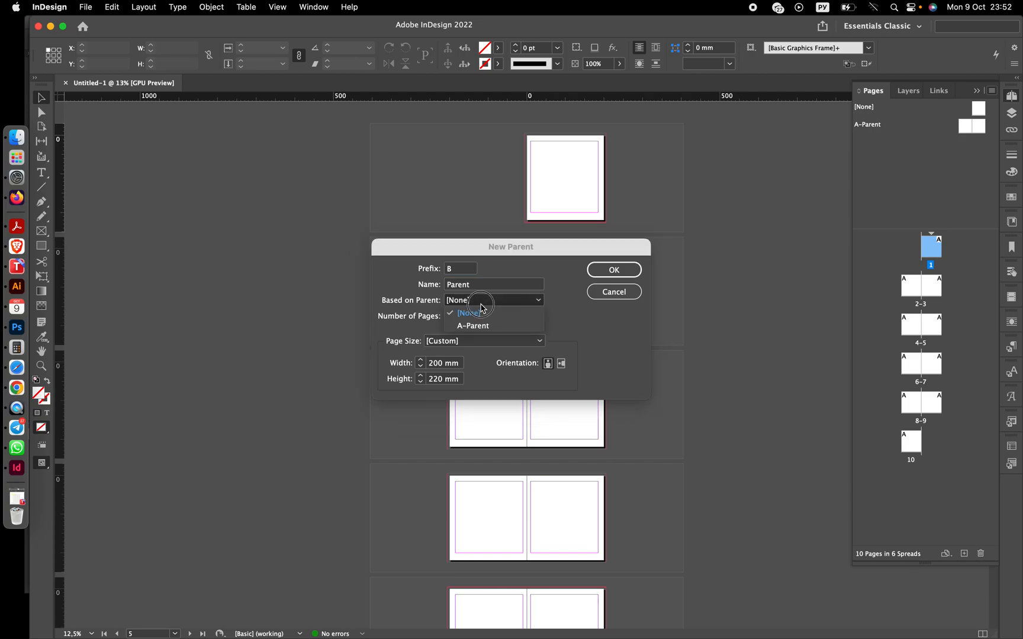
left_click(481, 326)
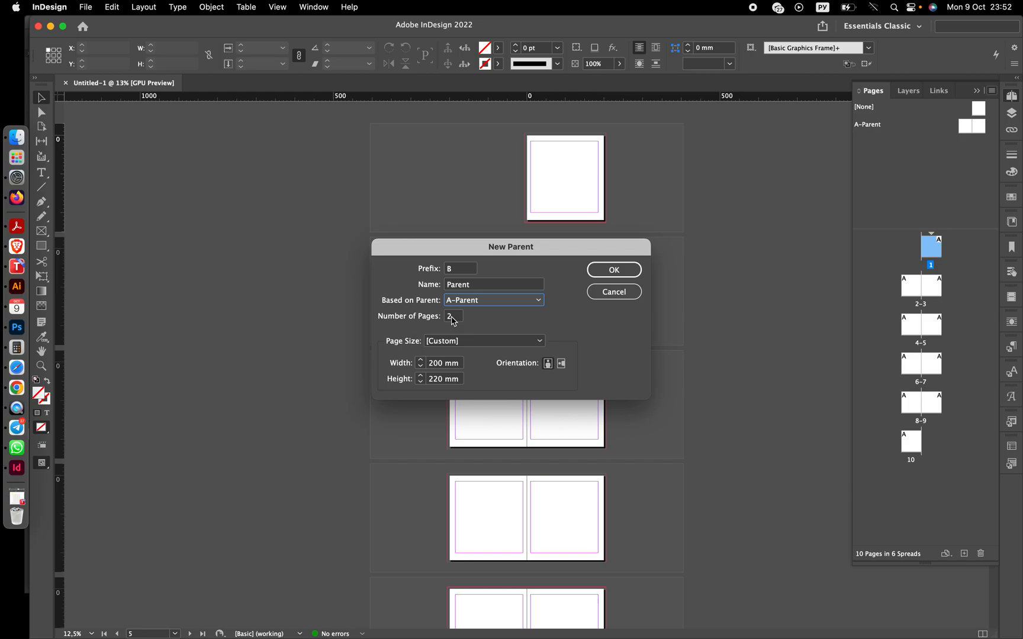
left_click(614, 270)
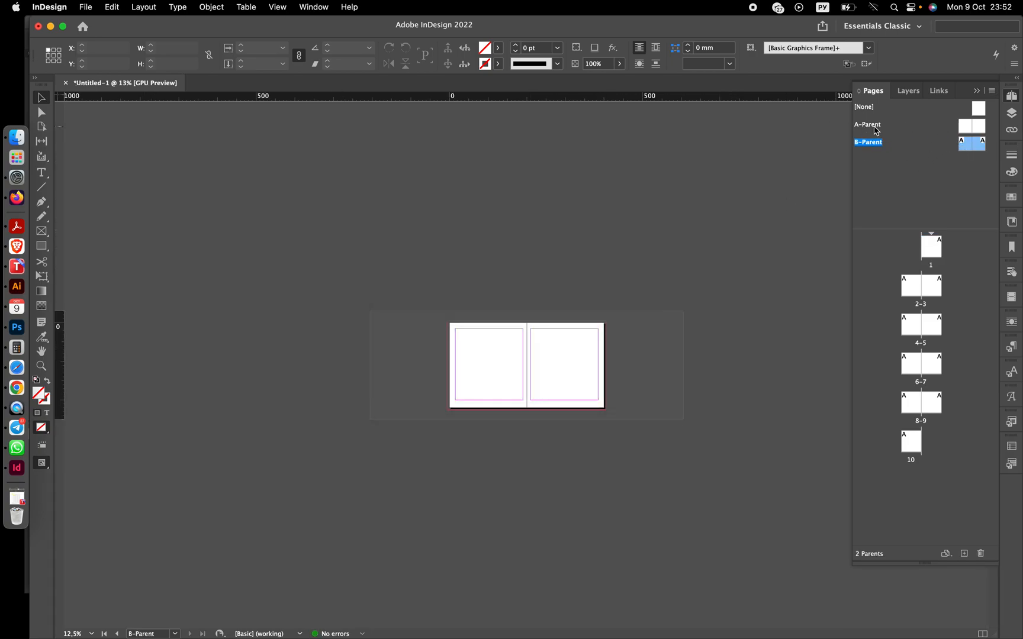
- Select pages 6 through 10 and apply B-Parent to pages 6–10
double_click(965, 127)
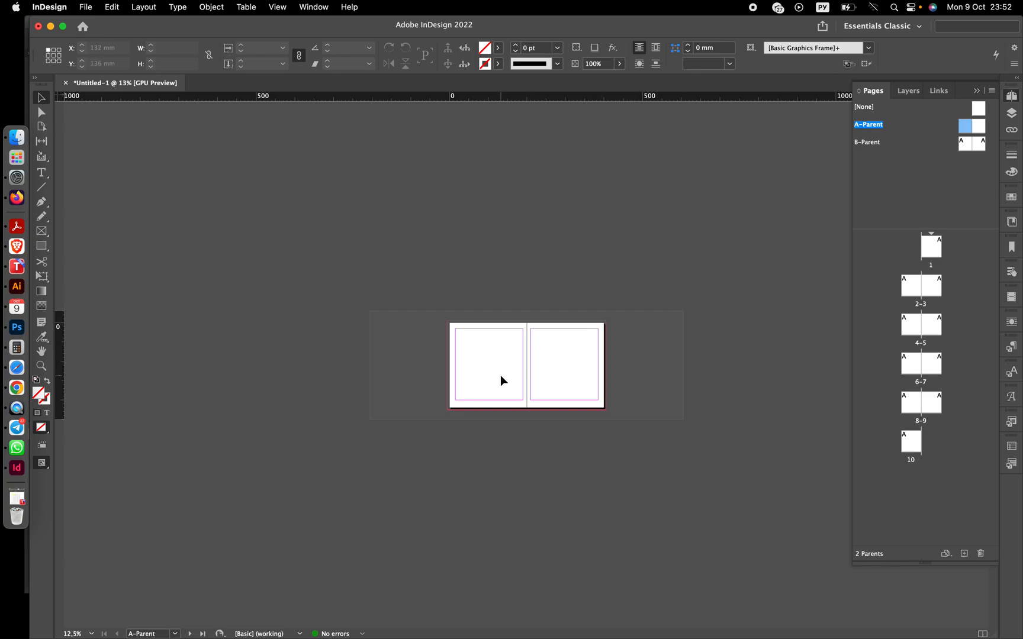
scroll(500, 374, "up", 5)
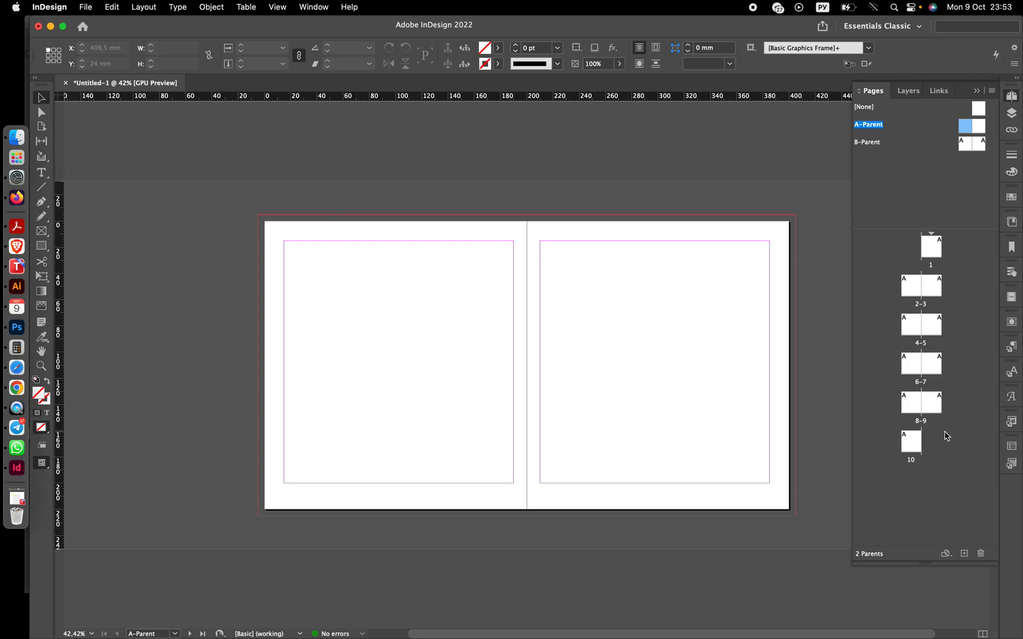
left_click(912, 362, "alt")
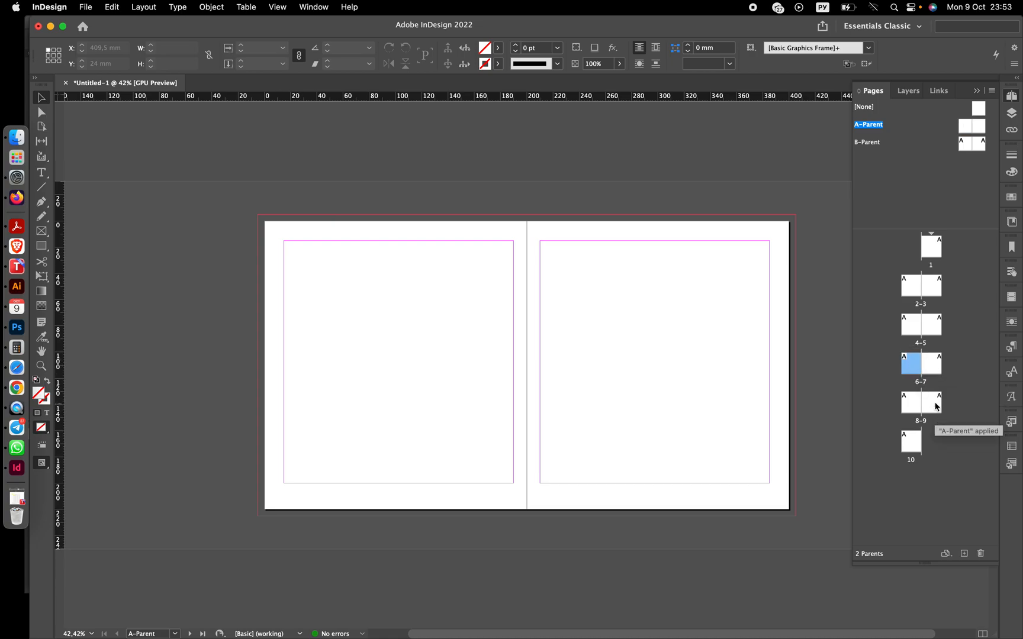
left_click(914, 442, "shift")
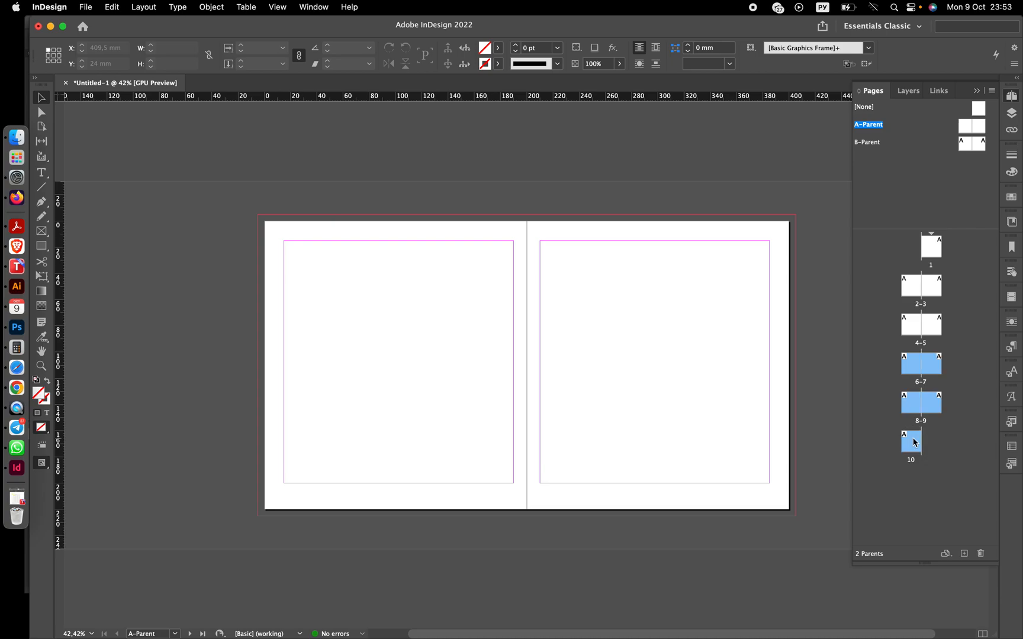
right_click(913, 363)
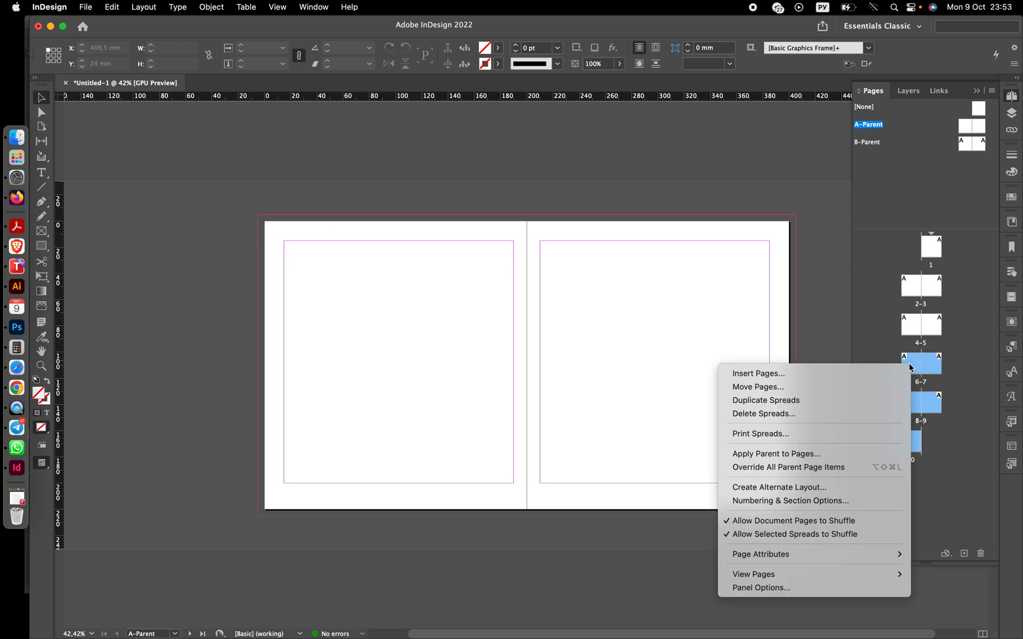
left_click(776, 453)
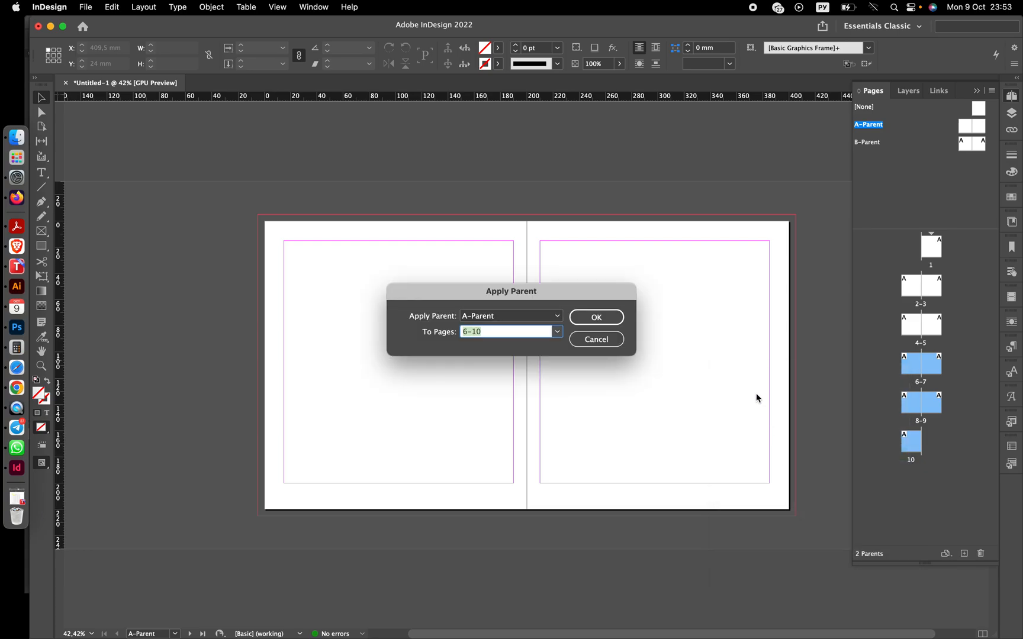
left_click(535, 319)
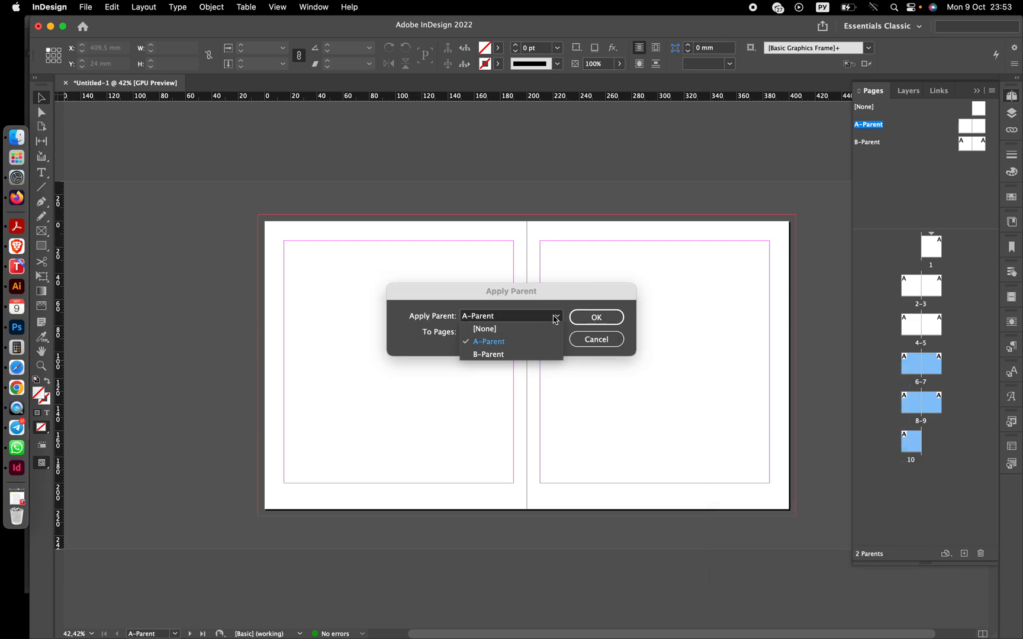
left_click(500, 355)
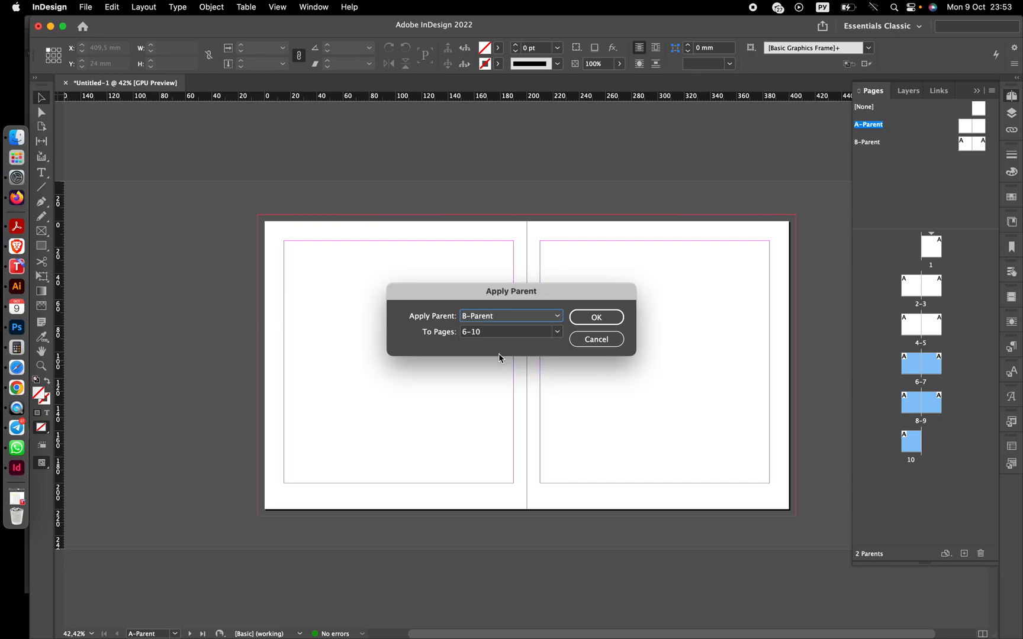
left_click(593, 318)
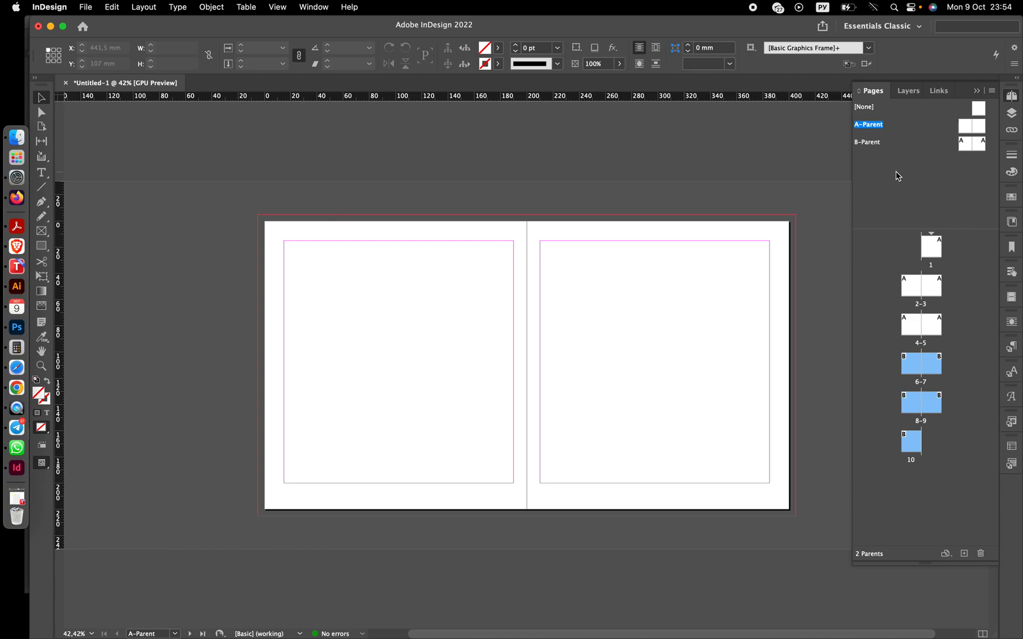
- Open the A-Parent spread in the document window for editing
double_click(963, 130)
scroll(666, 244, "right", 3)
scroll(660, 258, "down", 2)
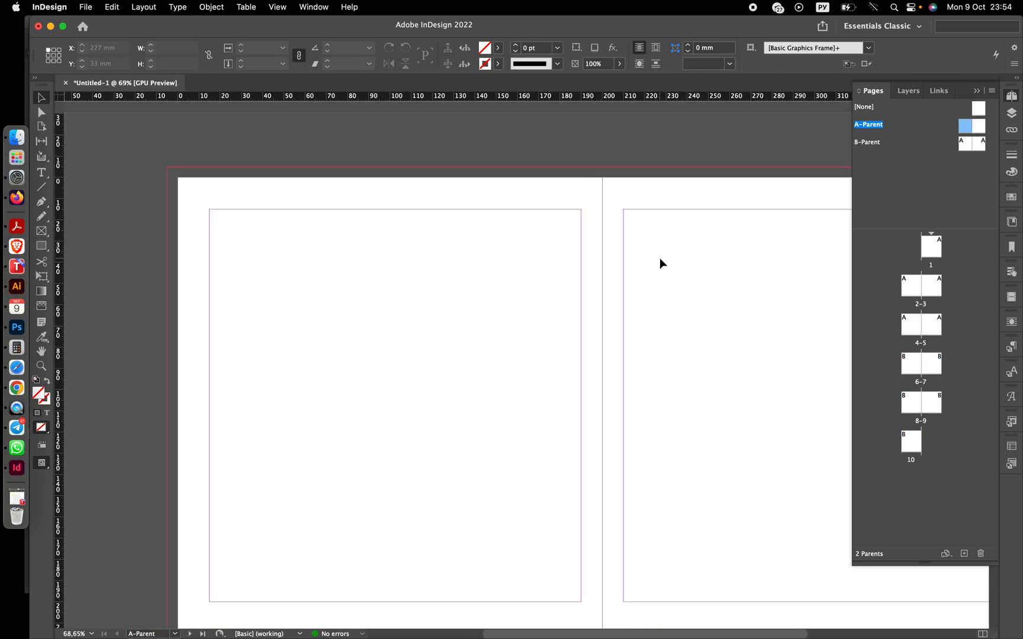
scroll(659, 257, "down", 2)
scroll(660, 257, "right", 3)
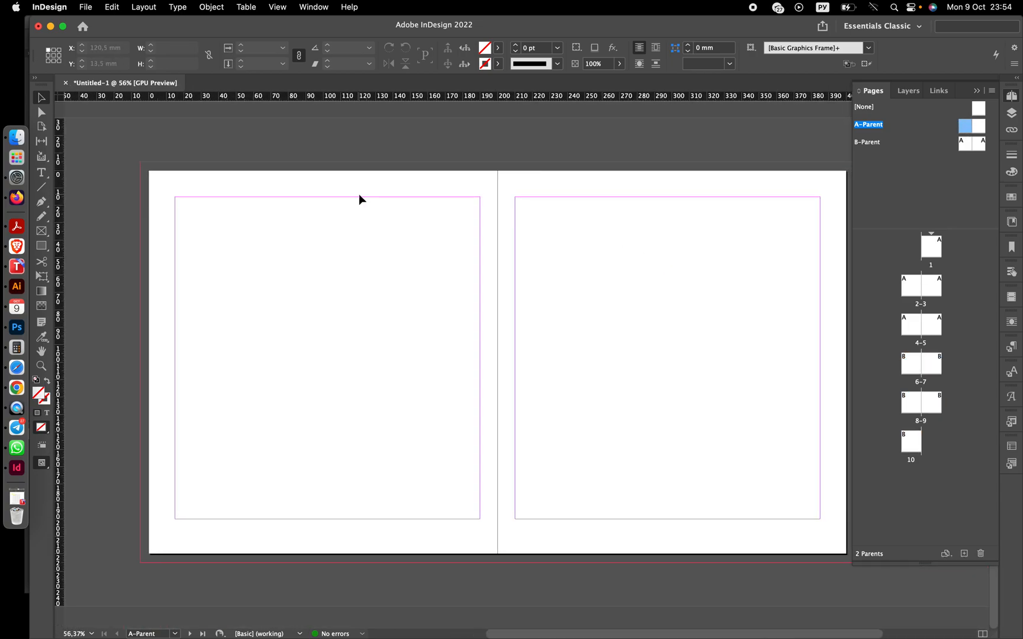
- Draw a header text frame above the left page's top margin, about 175 mm wide and 9 mm tall
left_click(40, 173)
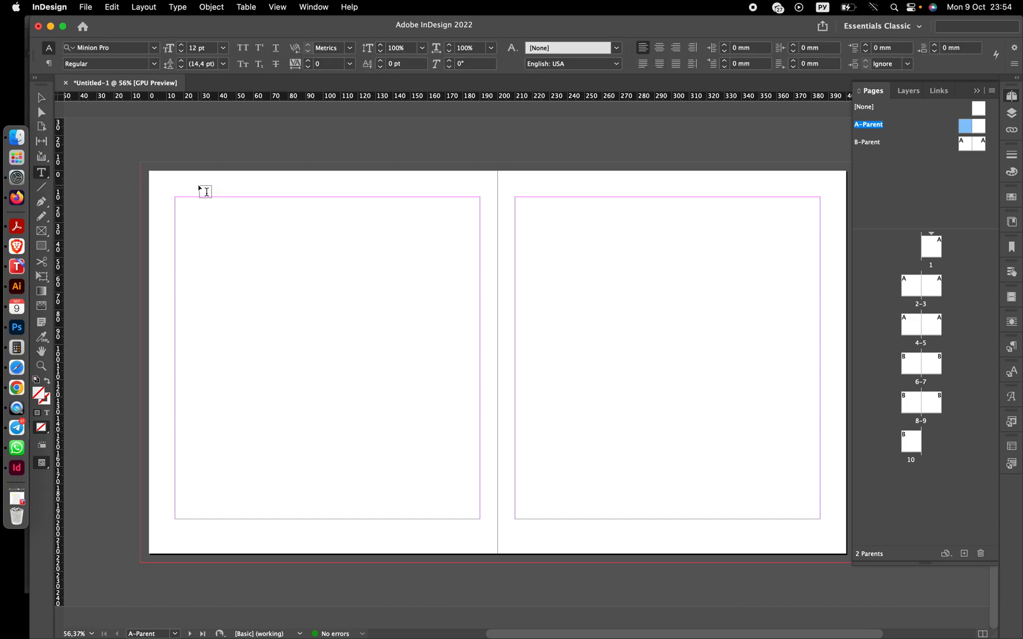
left_click_drag(172, 180, 276, 192)
left_click_drag(329, 202, 353, 196)
left_click(41, 98)
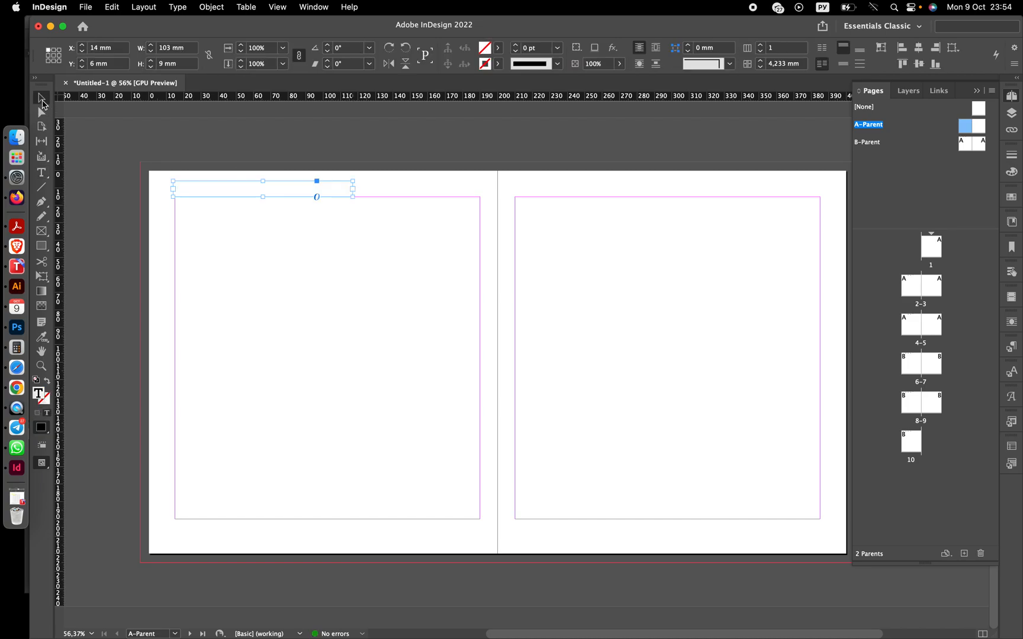
left_click_drag(205, 185, 208, 185)
left_click_drag(355, 196, 480, 199)
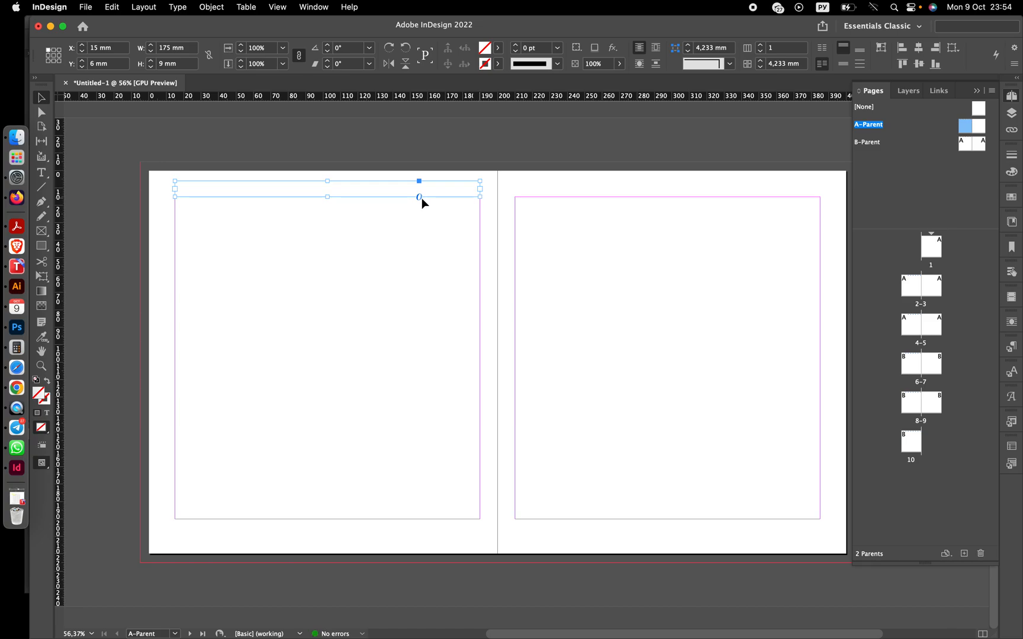
- Enter "Header" in the frame and center-align it
double_click(197, 189)
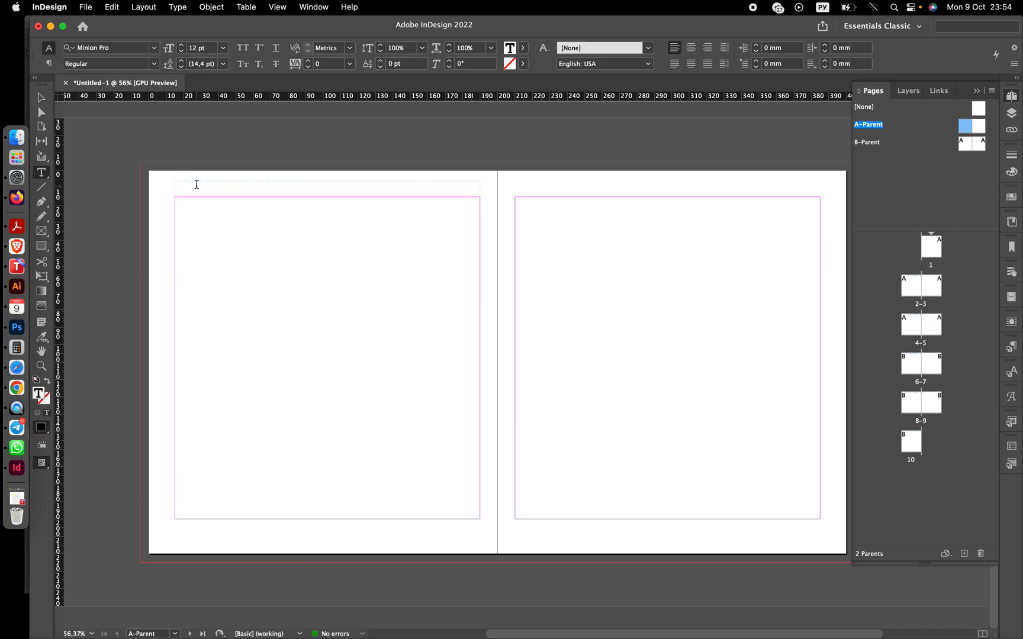
type("Pyбрик")
key("BackSpace")
key("BackSpace")
key("BackSpace")
key("BackSpace")
key("BackSpace")
key("BackSpace")
key("ctrl+space")
type("Herade")
key("BackSpace")
key("BackSpace")
key("BackSpace")
key("BackSpace")
type("dear")
key("BackSpace")
key("BackSpace")
key("BackSpace")
key("BackSpace")
type("ader")
left_click(690, 47)
left_click(708, 49)
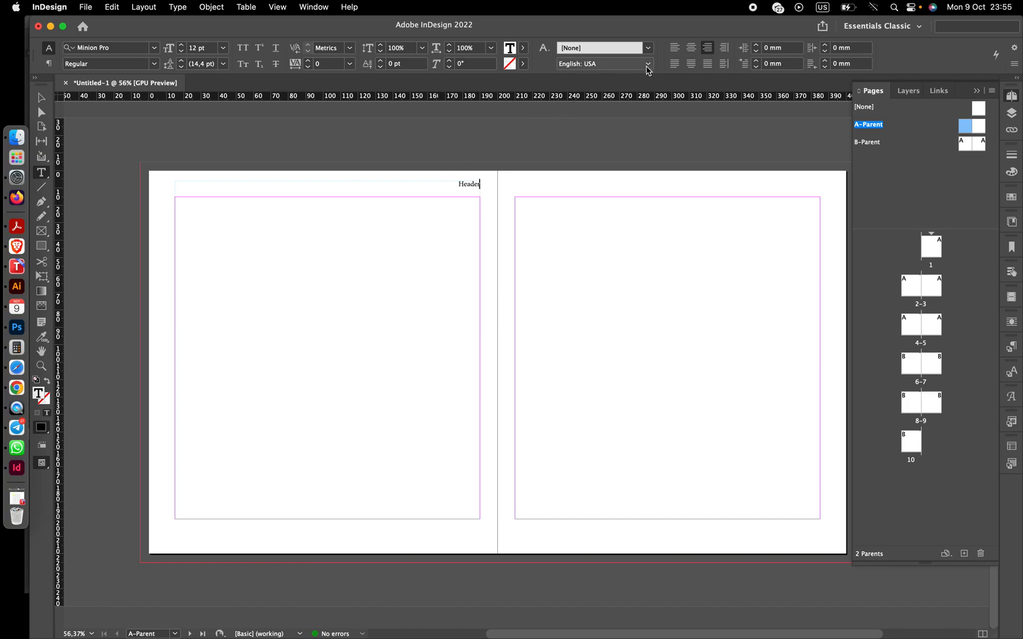
left_click(690, 53)
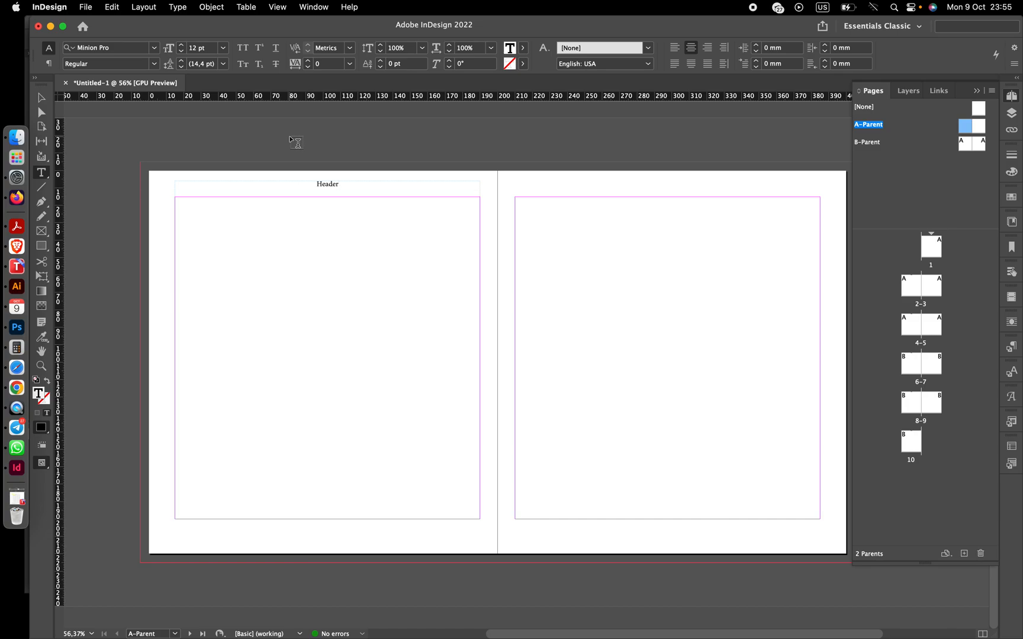
key("Escape")
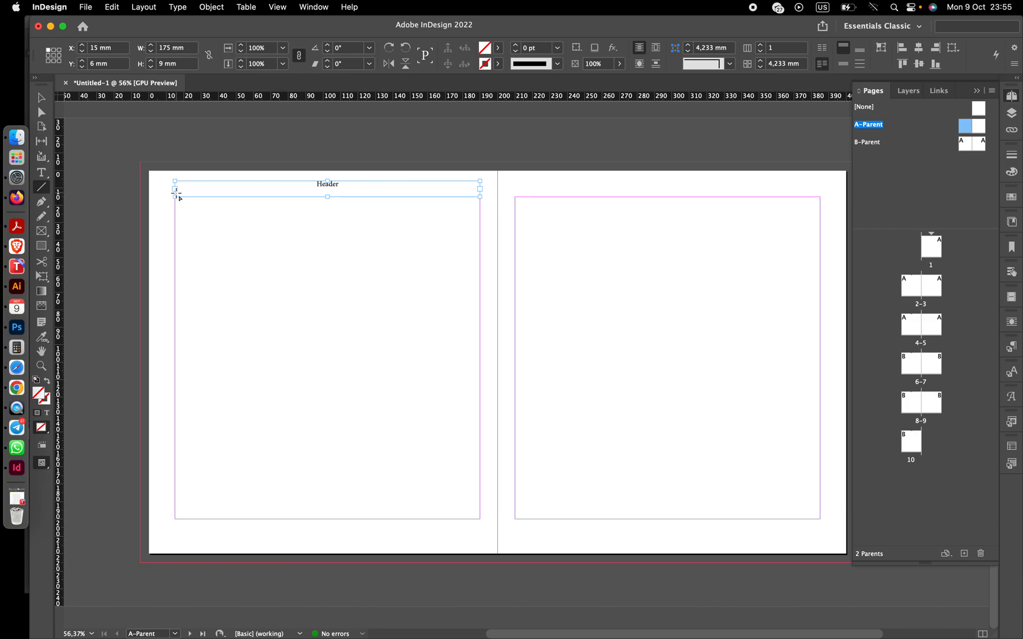
- Draw a 175 mm horizontal line with a 3 pt White Diamond stroke and position it just beneath the header text
left_click_drag(176, 211, 480, 208)
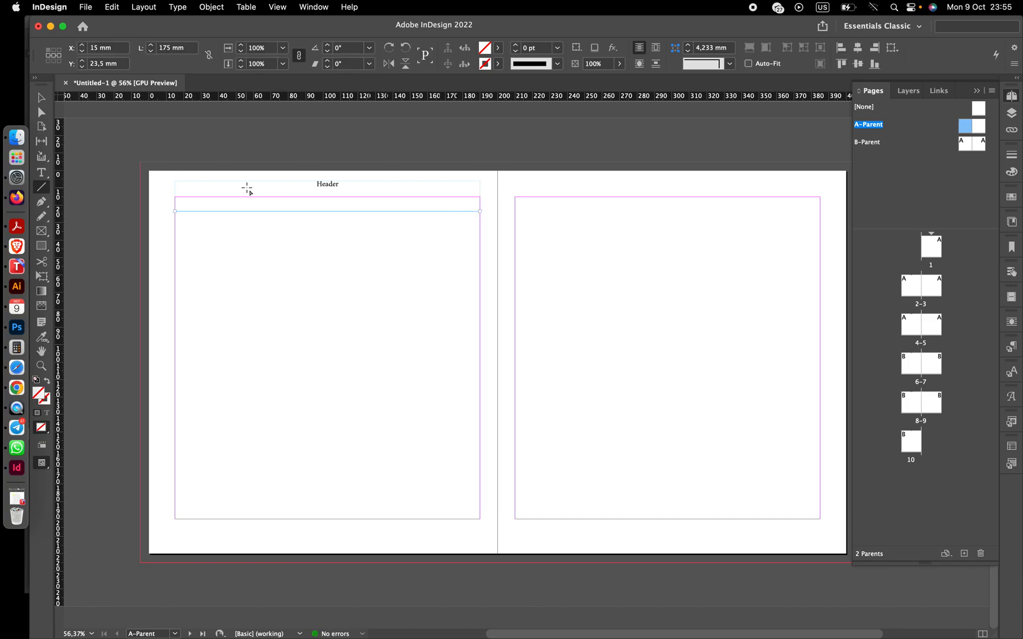
left_click(515, 44)
left_click(557, 63)
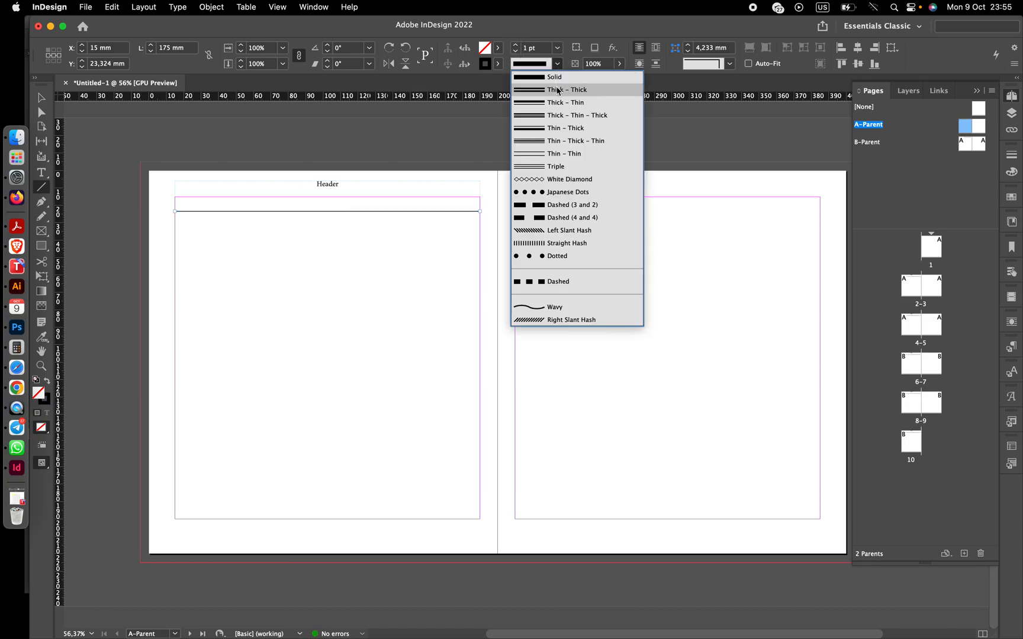
left_click(545, 180)
left_click(516, 45)
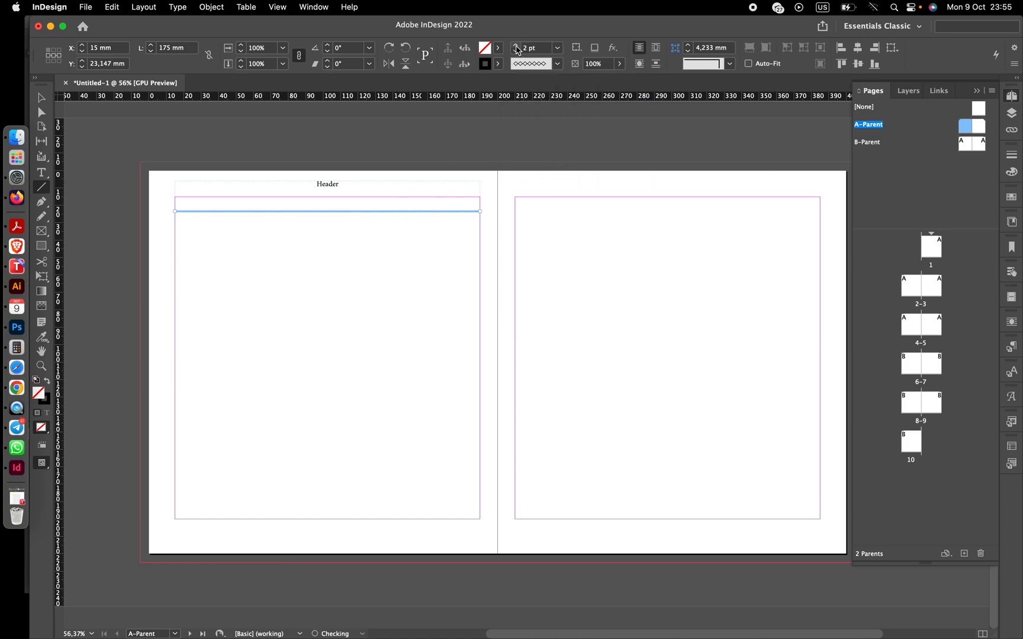
left_click(515, 45)
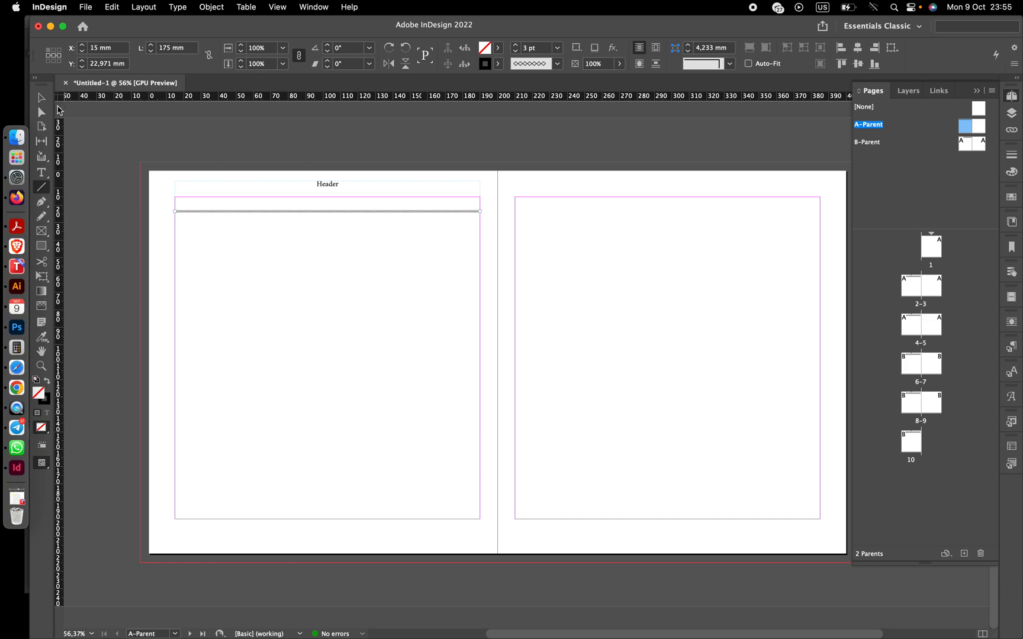
left_click(44, 98)
left_click_drag(306, 210, 306, 189)
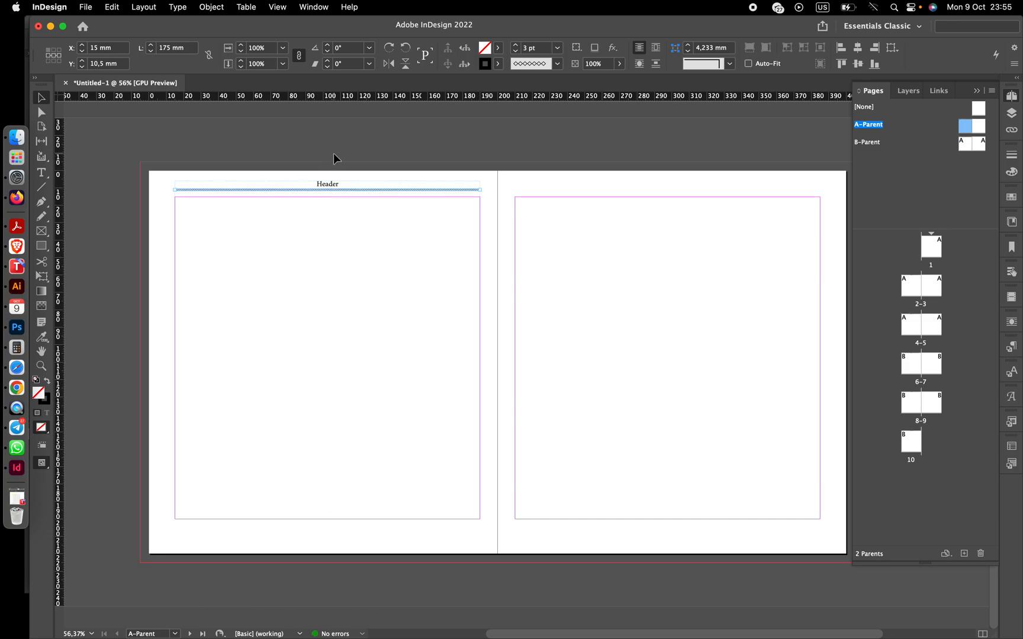
- Format the header text as Helvetica Neue Medium at 10 pt
left_click(329, 188)
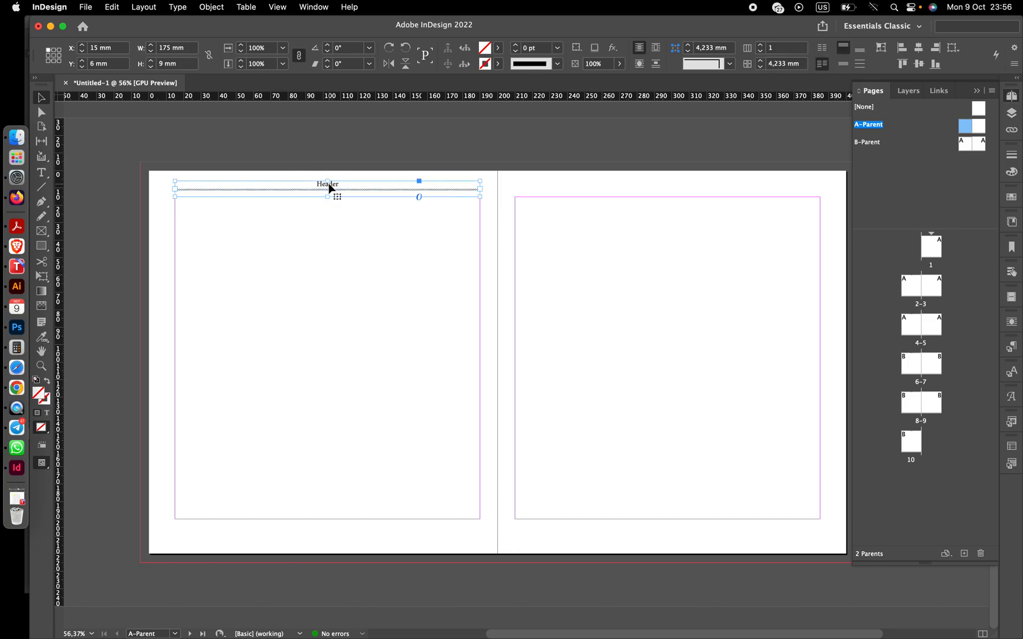
double_click(329, 188)
double_click(327, 185)
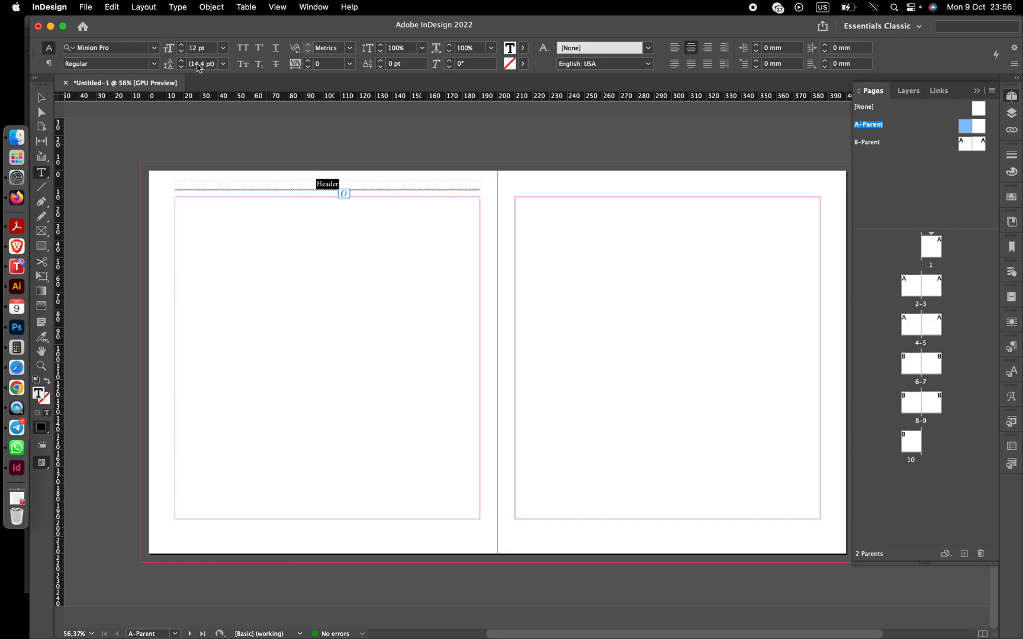
left_click(153, 50)
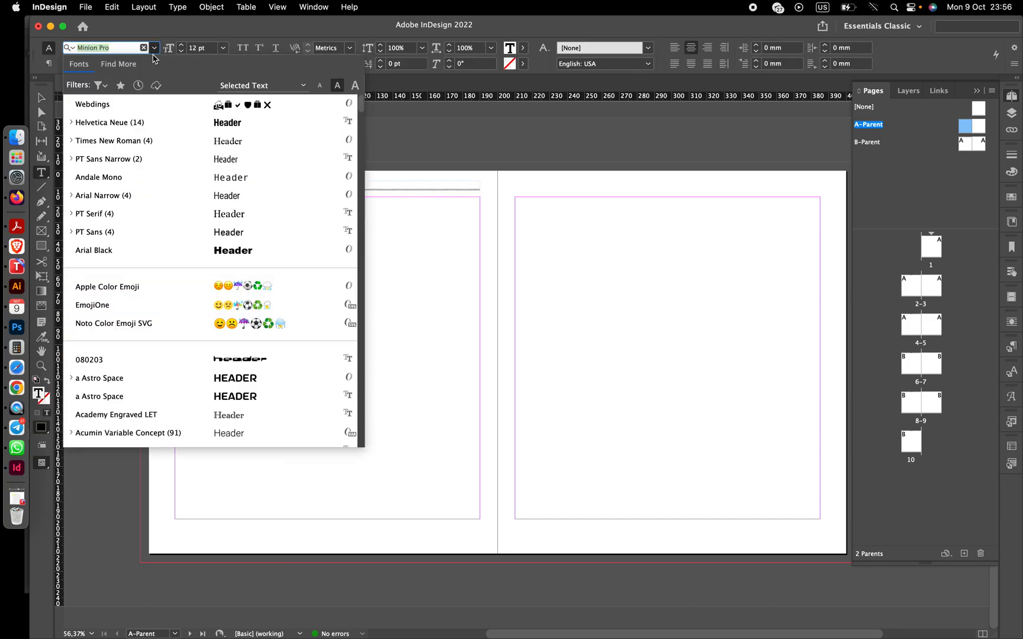
left_click(126, 127)
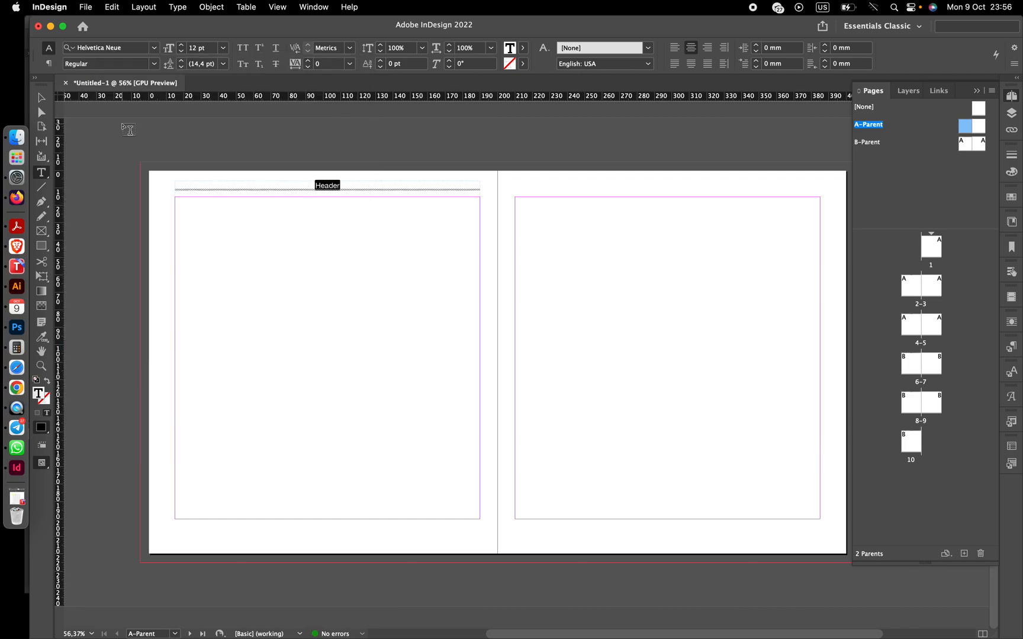
left_click(153, 64)
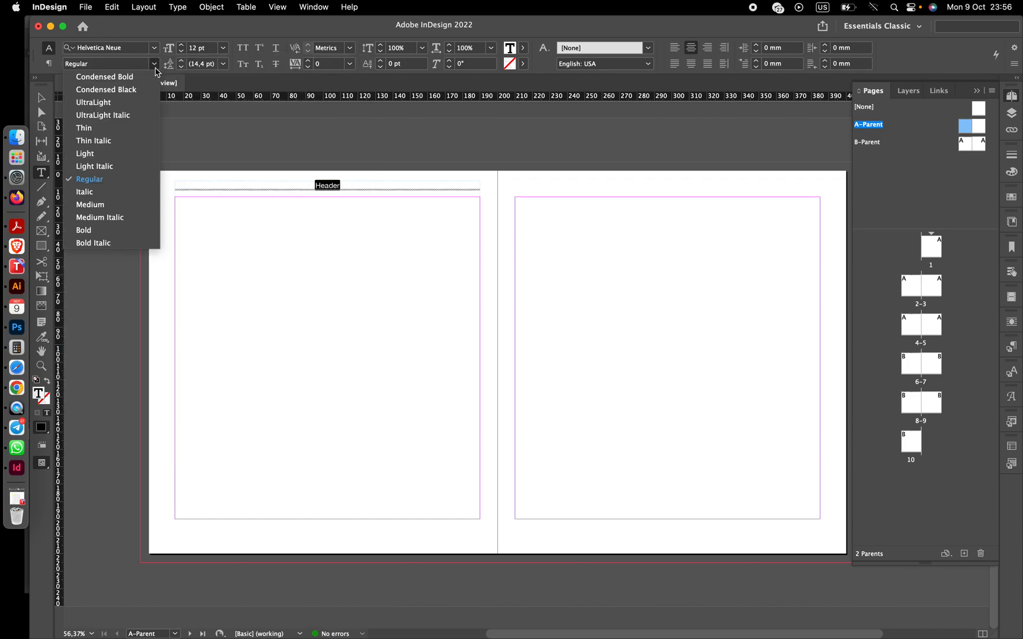
left_click(92, 207)
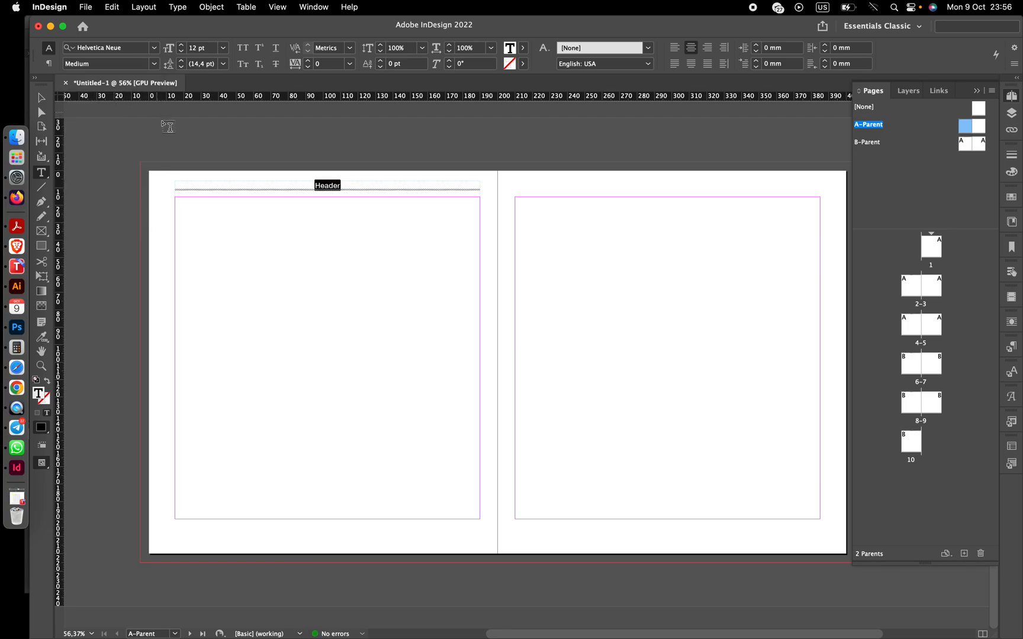
left_click(182, 51)
left_click(182, 52)
left_click(41, 98)
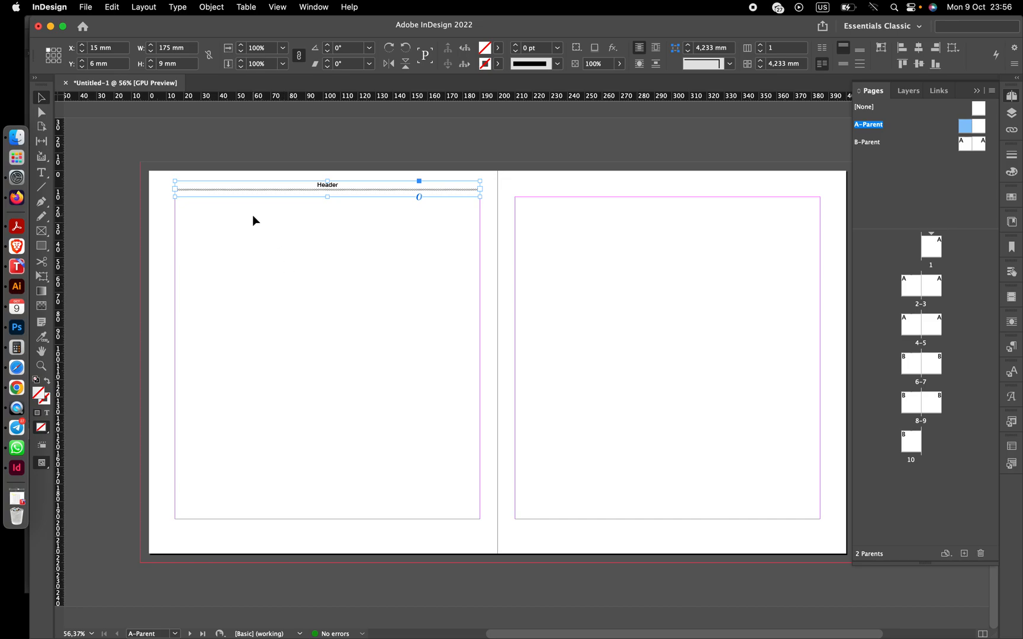
- Duplicate the header frame and line onto the right page of the spread
left_click_drag(181, 148, 632, 192)
left_click(573, 253)
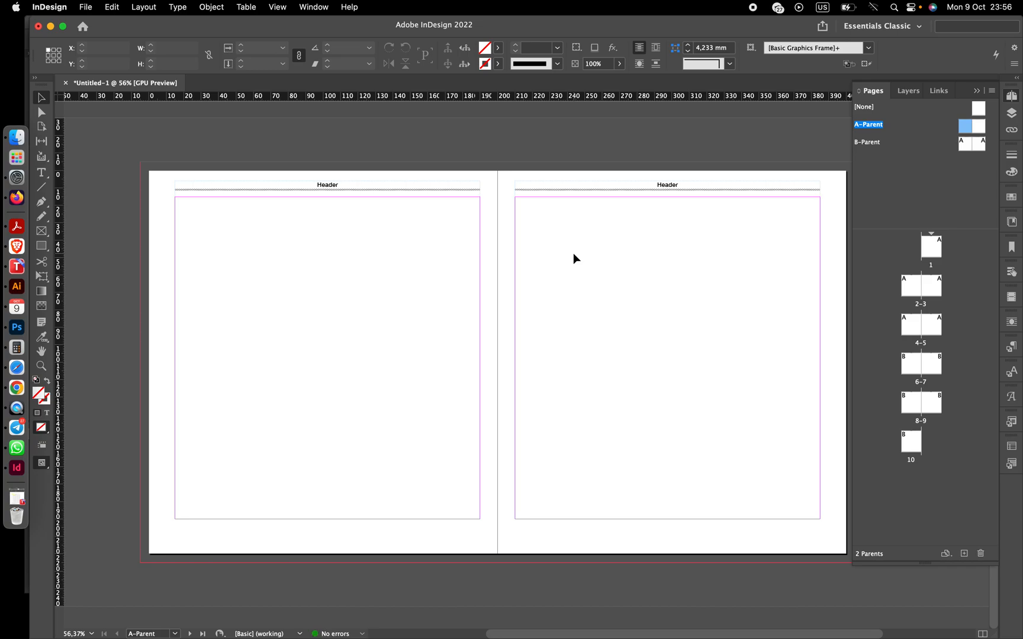
- Draw a footer text frame about 87.5 mm × 9 mm below the left page's bottom margin and duplicate it beside itself
scroll(517, 288, "right", 1)
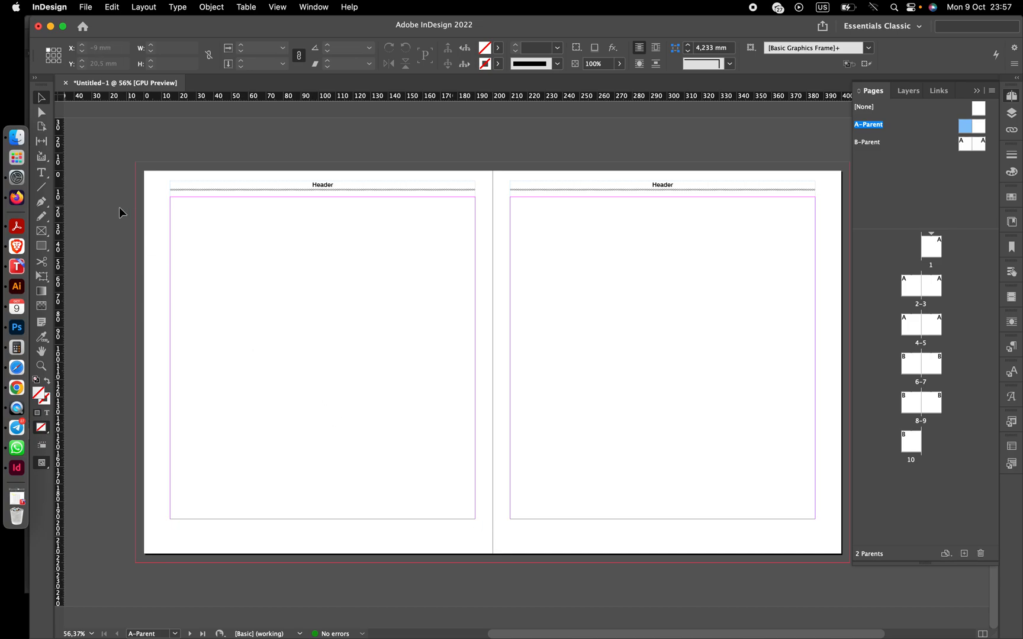
left_click(42, 174)
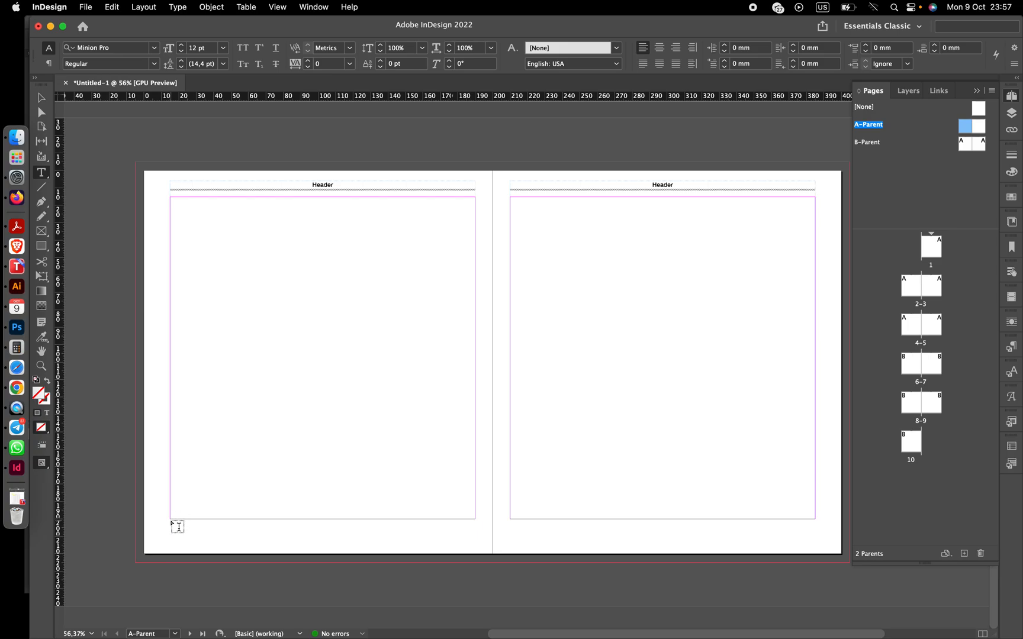
left_click_drag(171, 520, 323, 536)
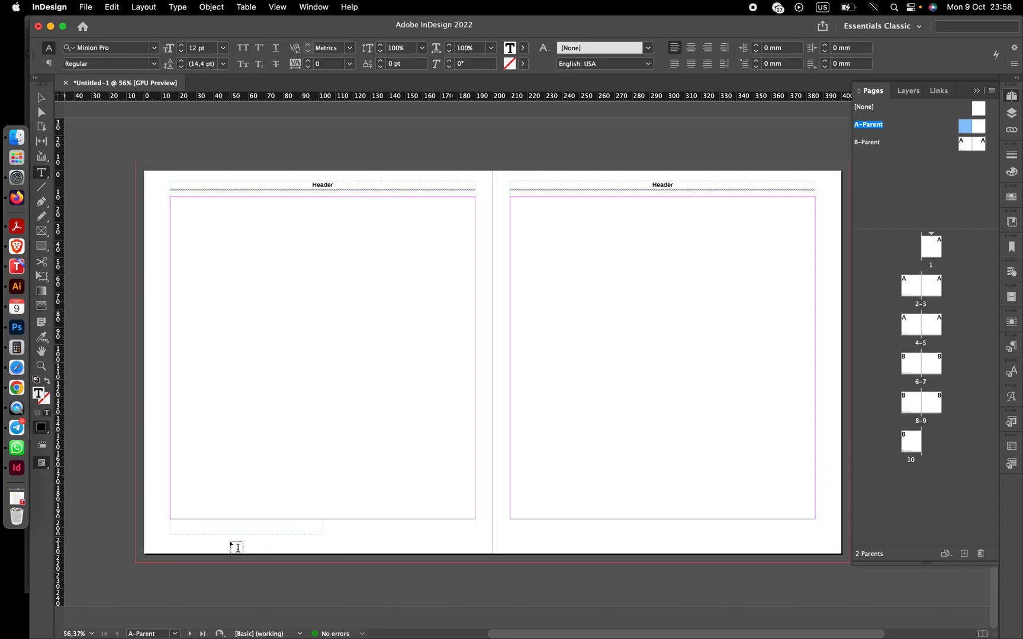
left_click(40, 96)
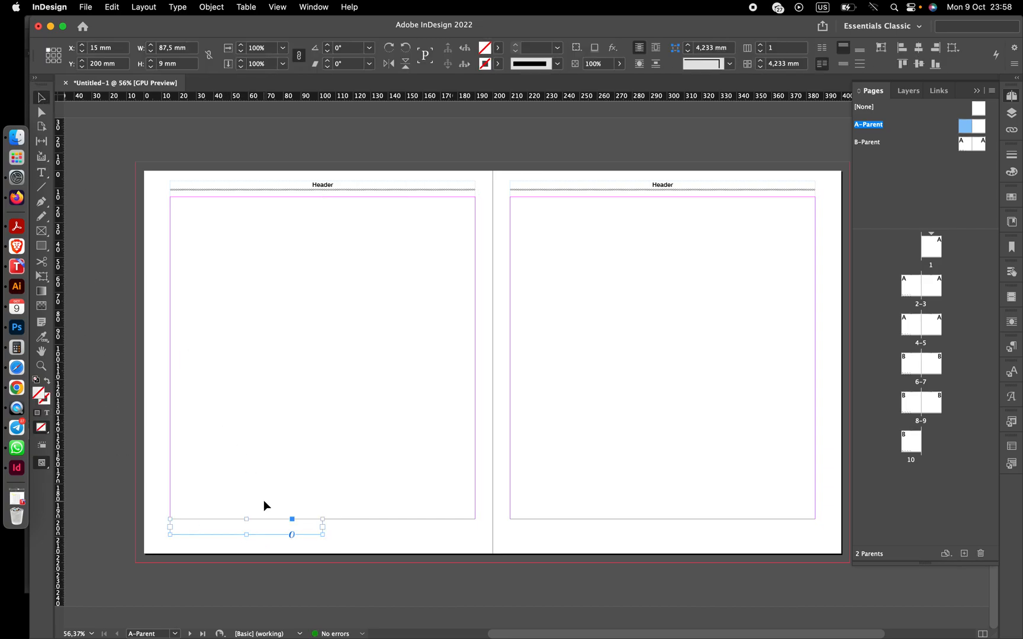
left_click_drag(268, 531, 418, 532)
left_click(483, 466)
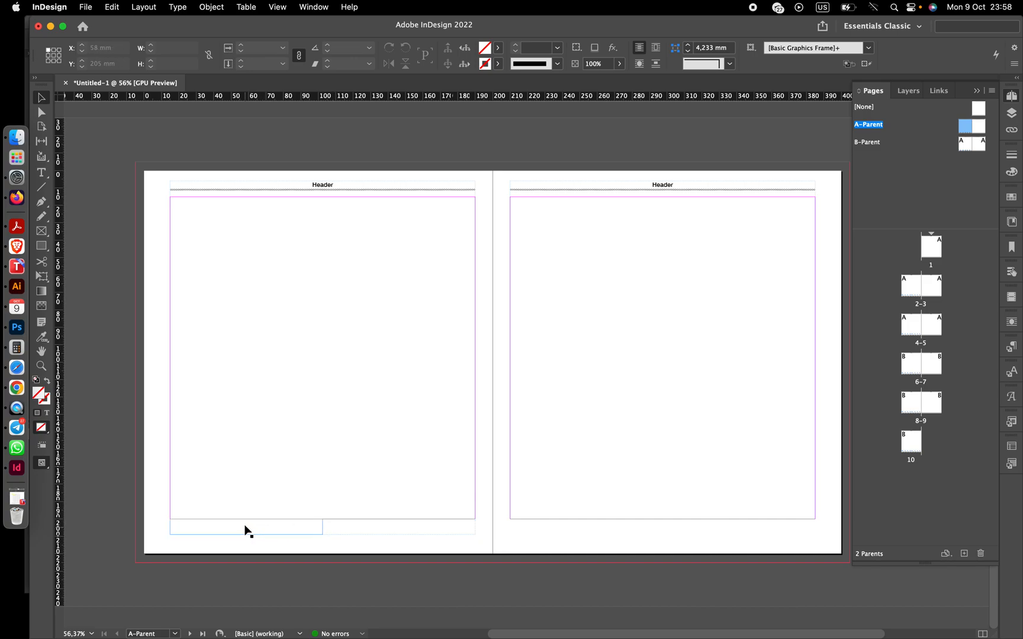
- Copy the formatted header text into the first footer frame and change it to "Footer"
double_click(326, 186)
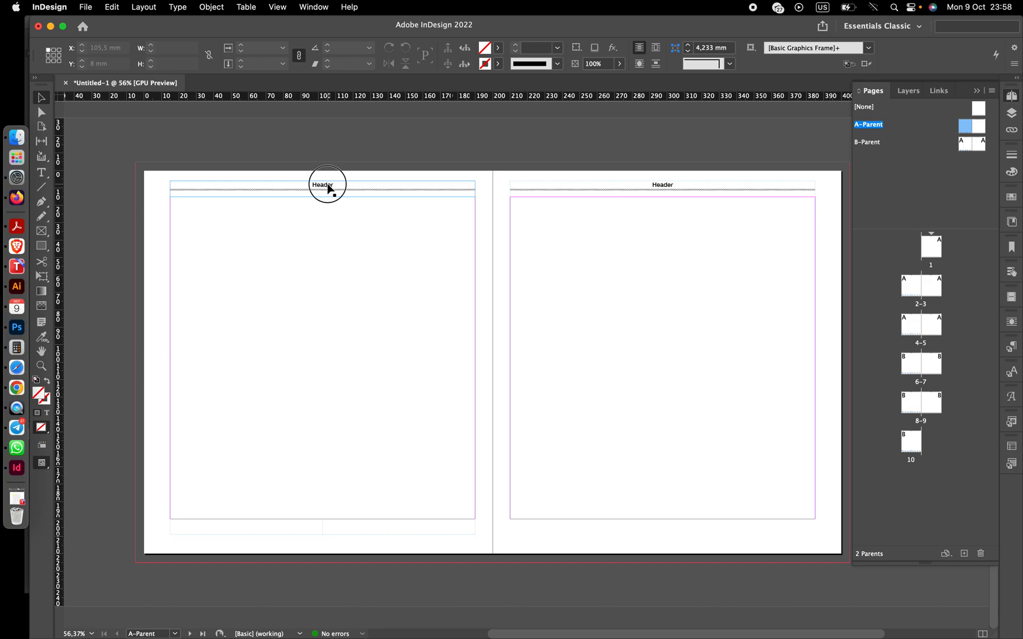
double_click(310, 183)
key("super+c")
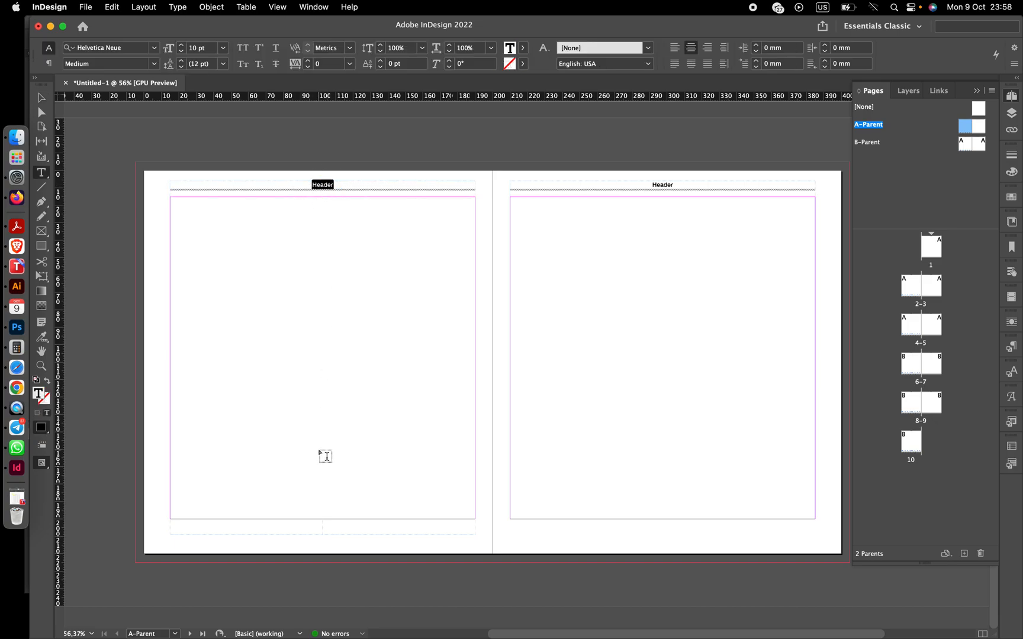
left_click(238, 526)
key("super+v")
key("BackSpace")
key("BackSpace")
key("BackSpace")
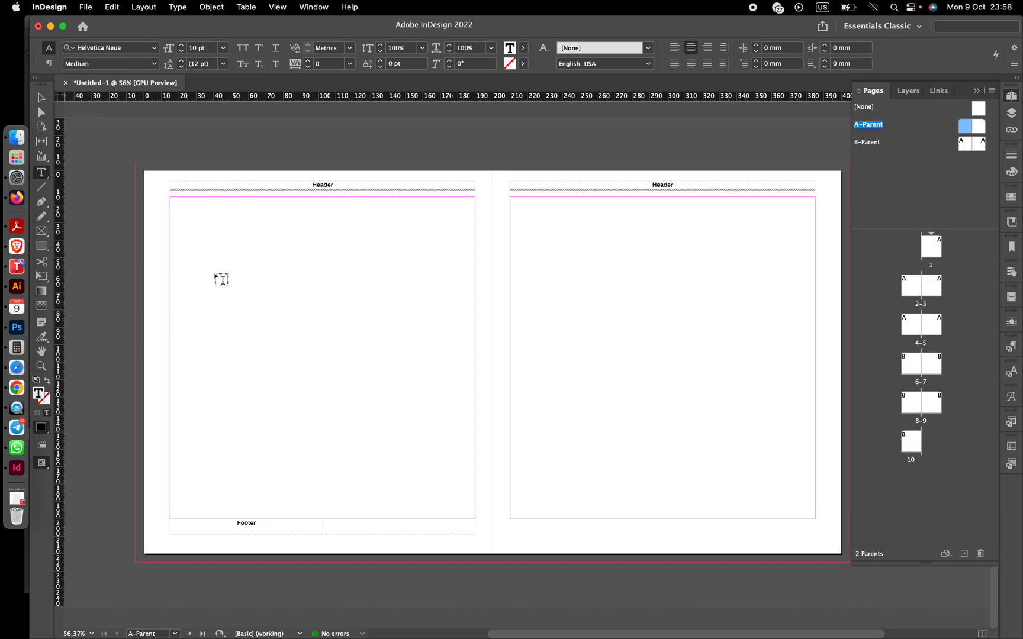
- Insert a Current Page Number marker in the second footer frame using the same text formatting
left_click(351, 526)
key("super+v")
key("BackSpace")
key("BackSpace")
left_click(178, 7)
mouse_move(233, 396)
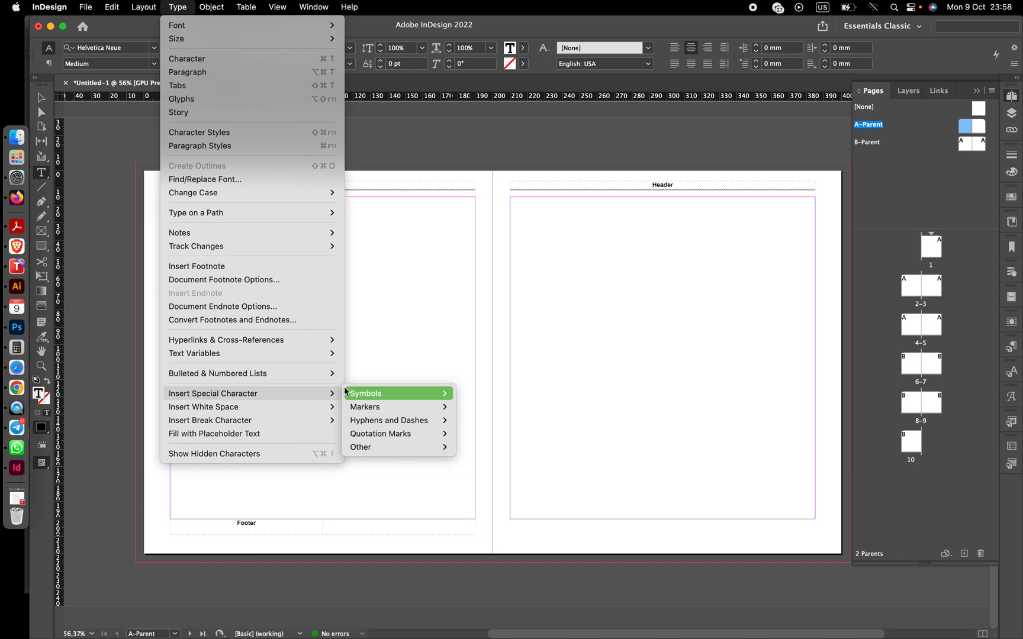
mouse_move(362, 402)
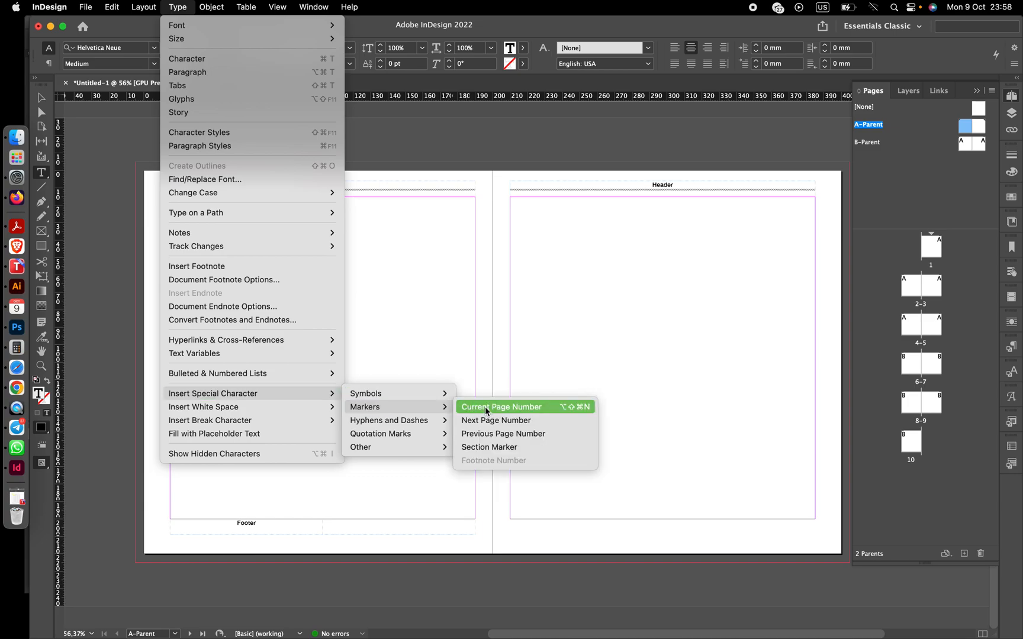
left_click(485, 406)
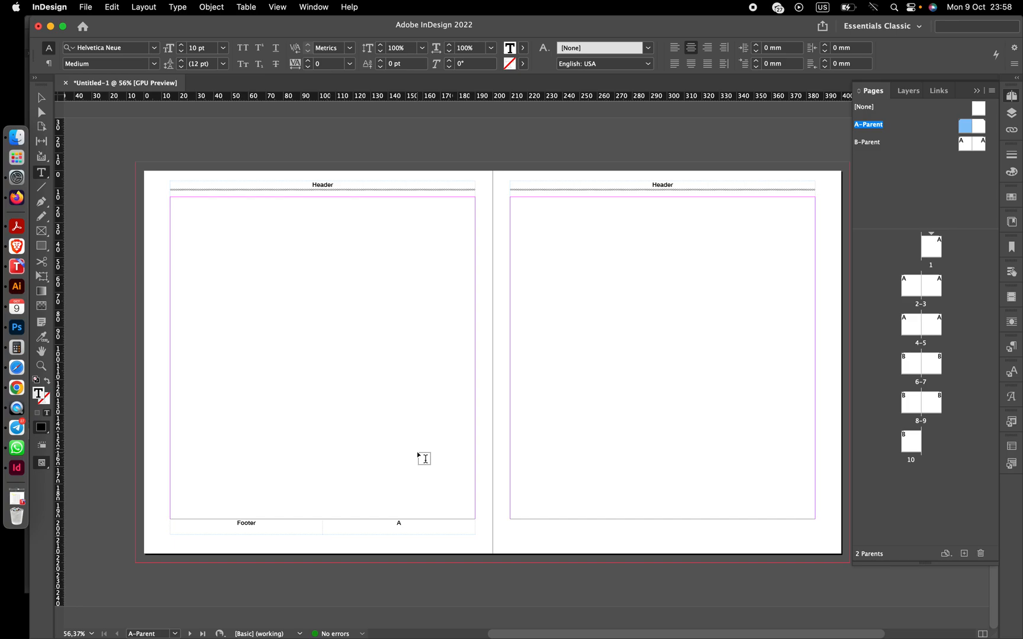
- Left-align the page number and the Footer text
left_click(399, 523)
left_click(674, 47)
left_click(260, 524)
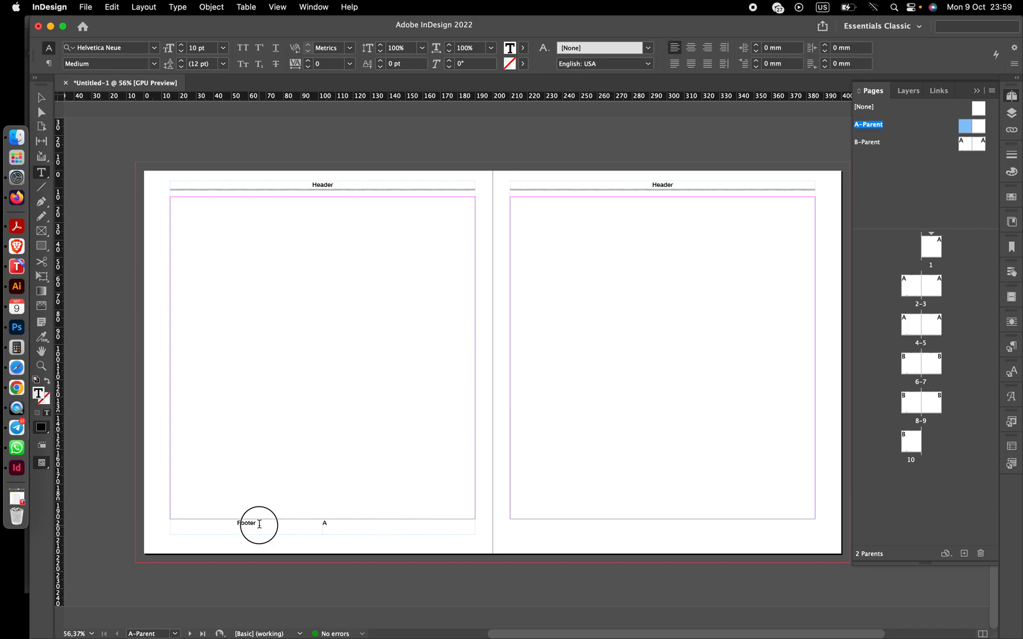
left_click(674, 48)
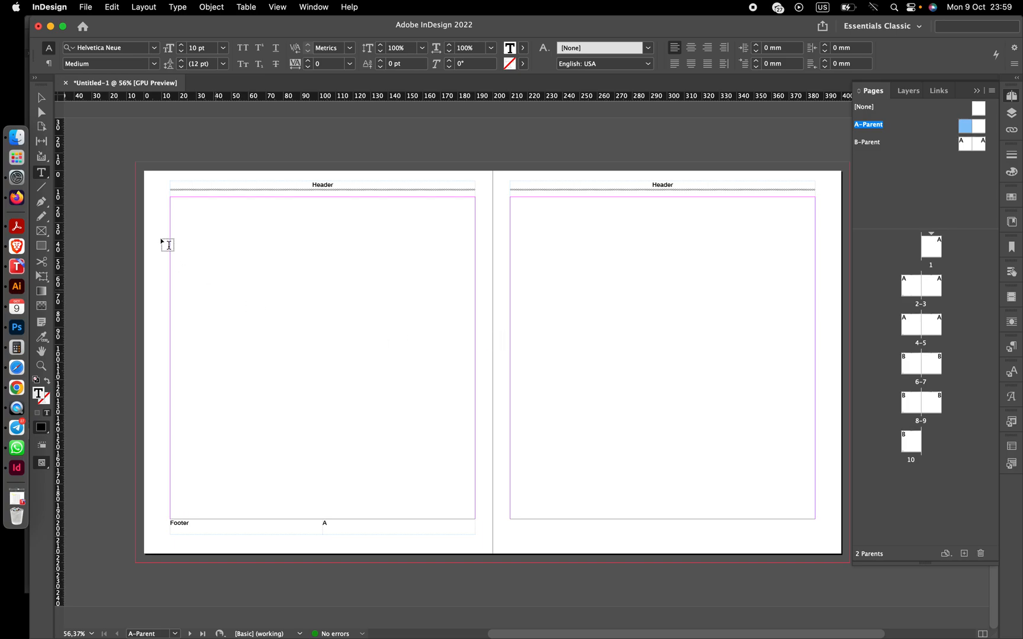
- Duplicate both footer frames from the left page onto the matching position on the right page
left_click(41, 97)
left_click_drag(261, 552, 673, 531)
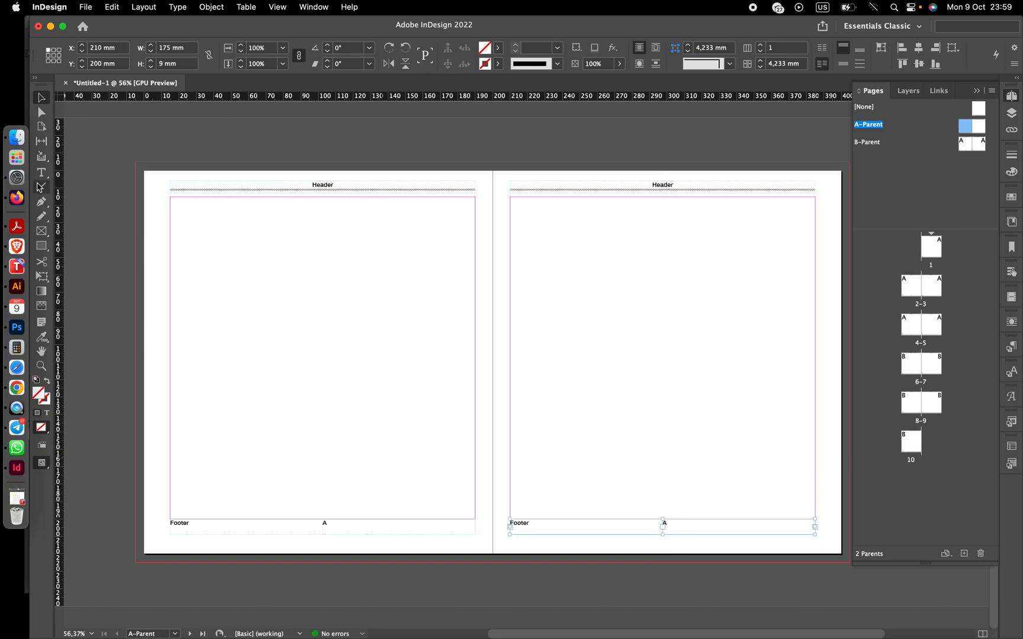
- Swap the two footer frames on the right page so the page number frame sits before the Footer frame
left_click(41, 173)
left_click(530, 524)
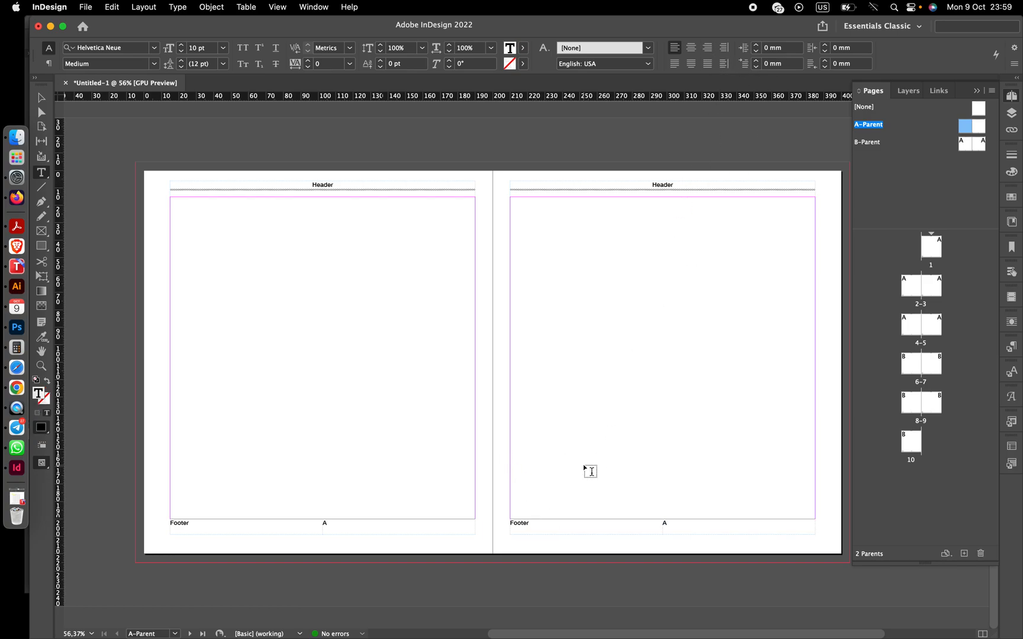
left_click(42, 99)
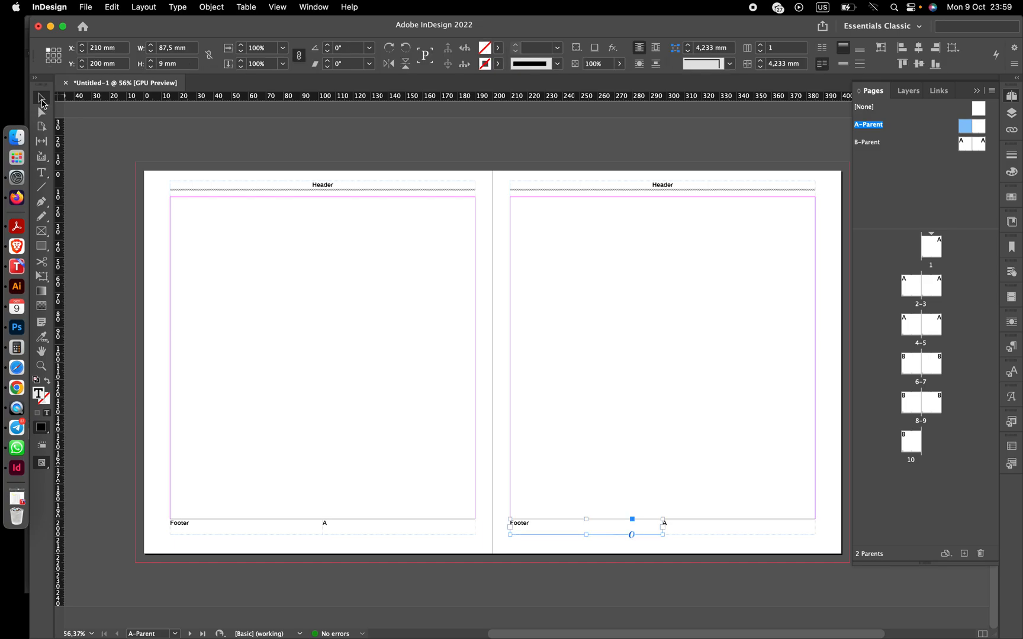
left_click_drag(569, 535, 711, 421)
left_click(678, 542)
left_click_drag(676, 537, 552, 541)
left_click_drag(678, 418, 690, 529)
left_click(732, 475)
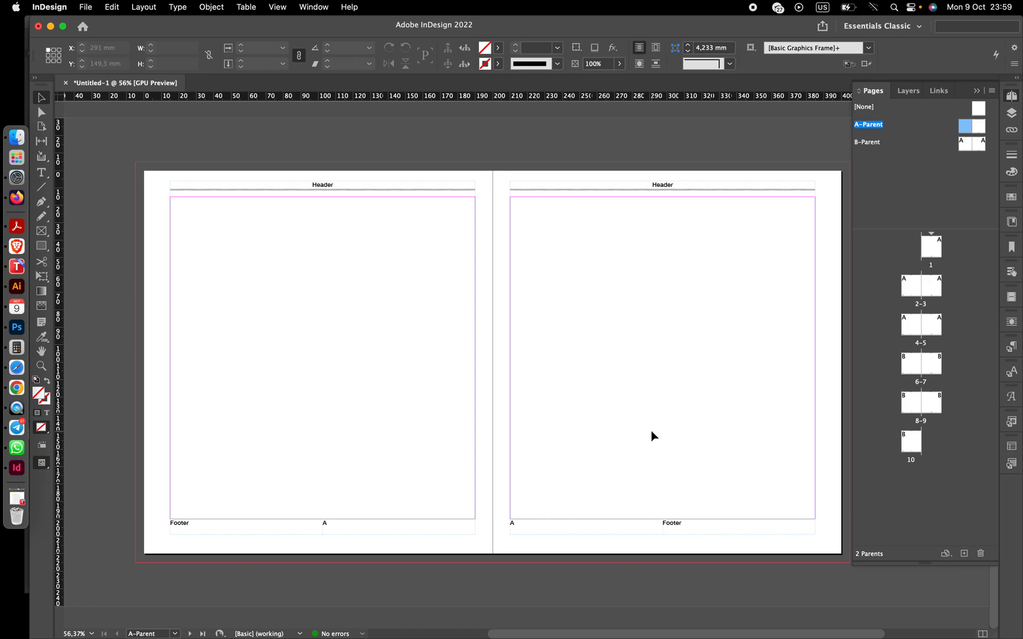
- Right-align the page number and the Footer text on the right page
left_click(658, 525)
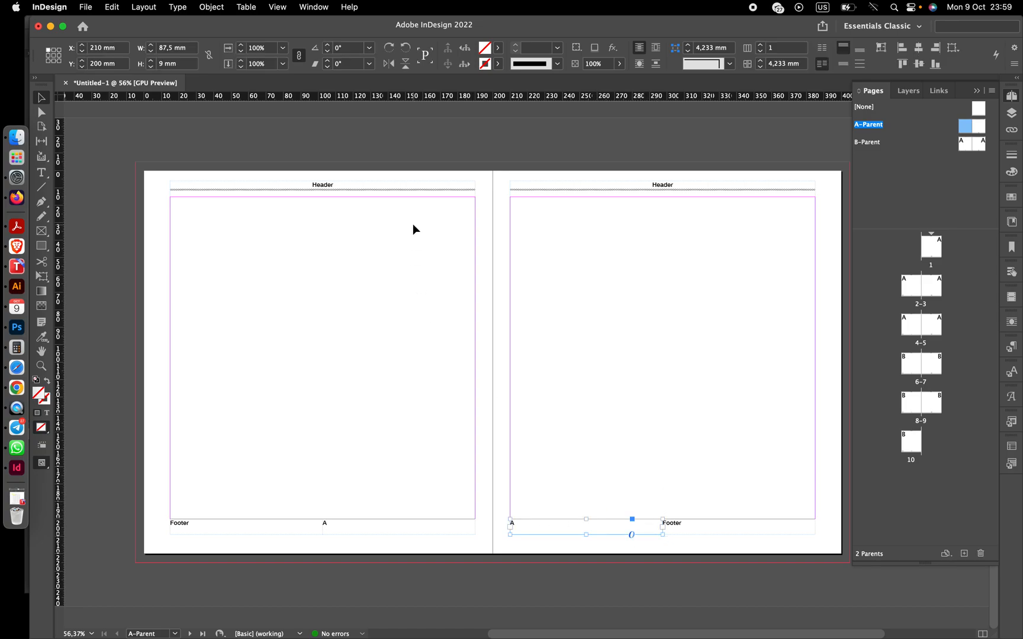
left_click(41, 172)
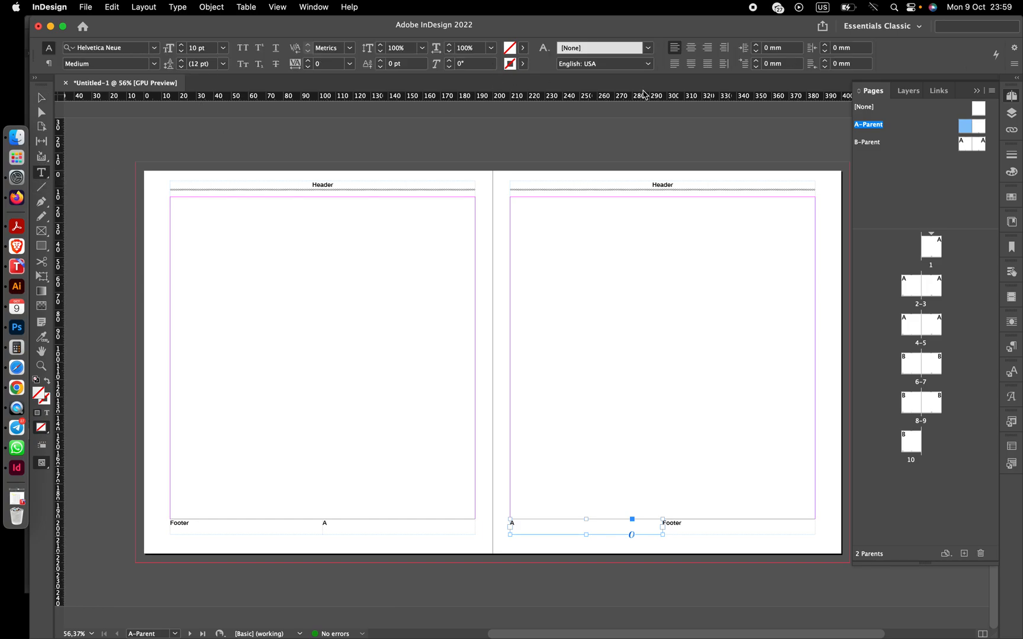
left_click(707, 47)
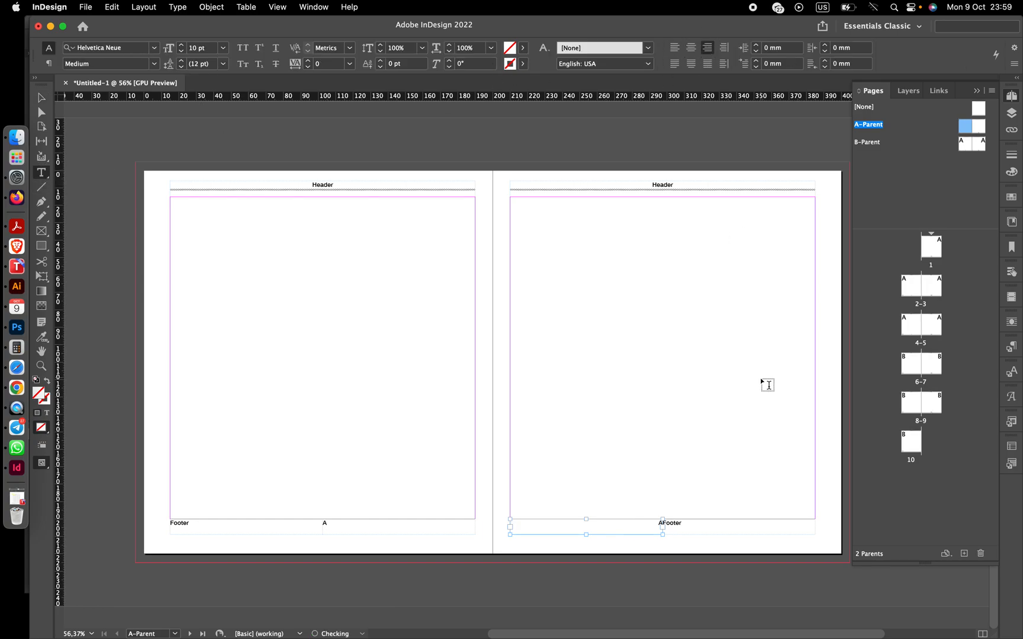
left_click(679, 523)
left_click(707, 48)
left_click(40, 99)
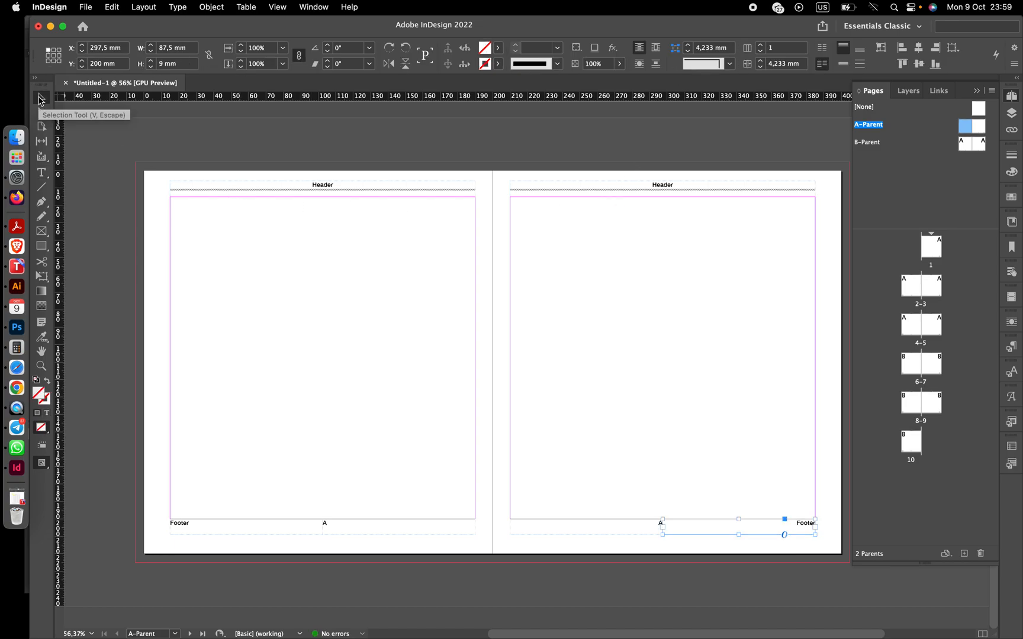
- Draw a circular frame about 40.5 mm across, centred on the left page's outer edge at mid-height
scroll(242, 203, "right", 3)
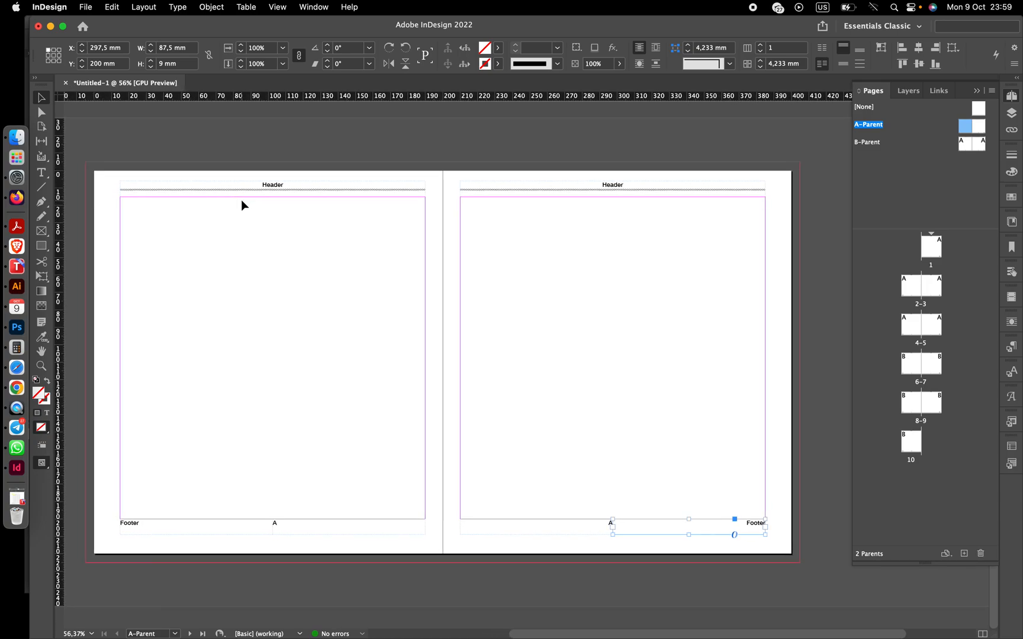
scroll(281, 326, "left", 3)
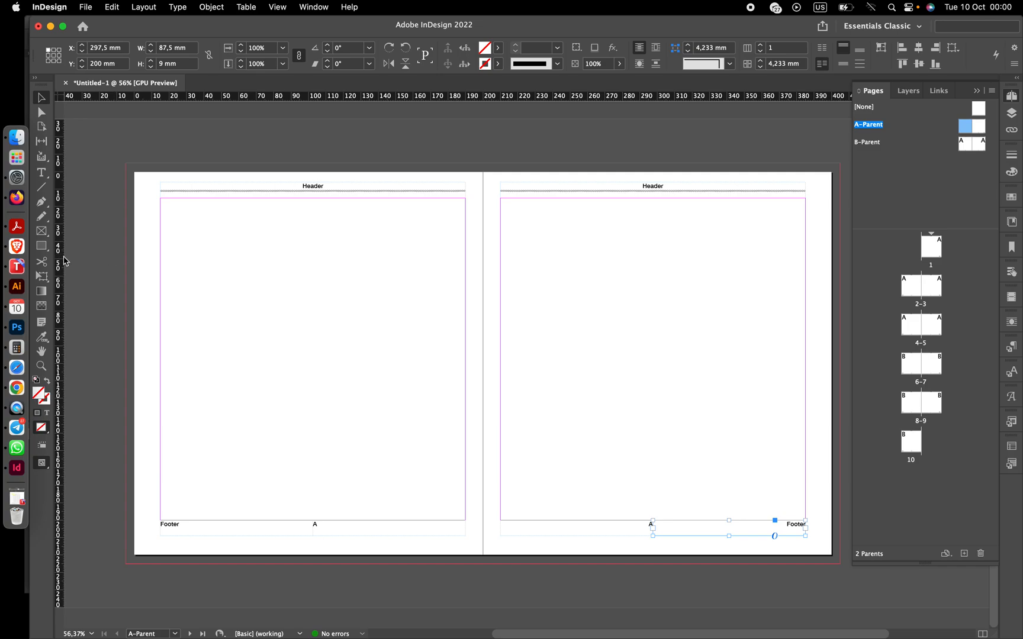
scroll(69, 260, "left", 1)
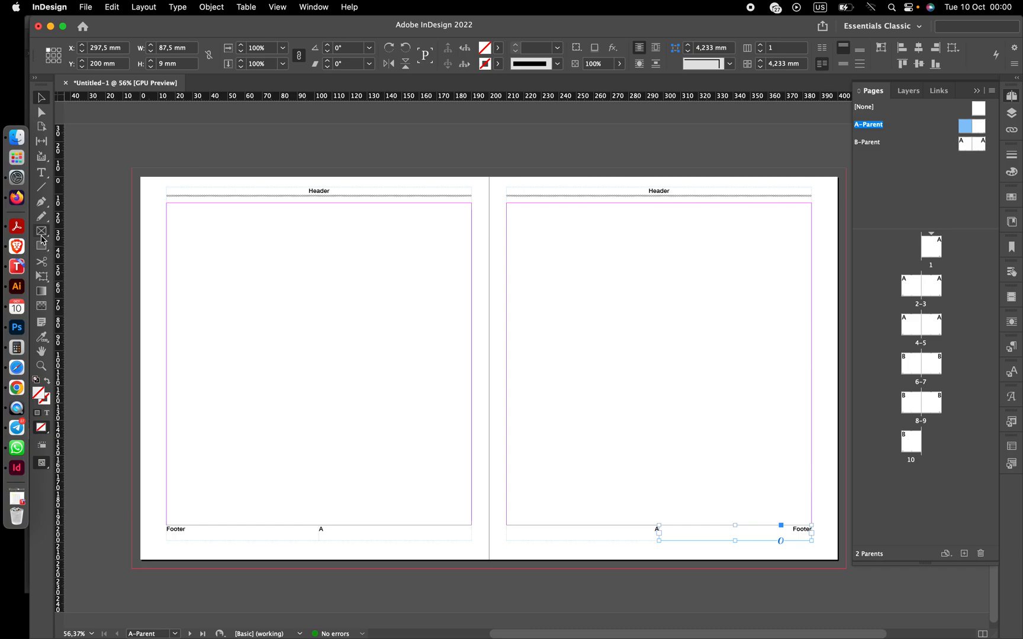
left_click(41, 239)
left_click(89, 258)
left_click_drag(155, 351, 270, 419)
key("v")
left_click_drag(200, 382, 142, 361)
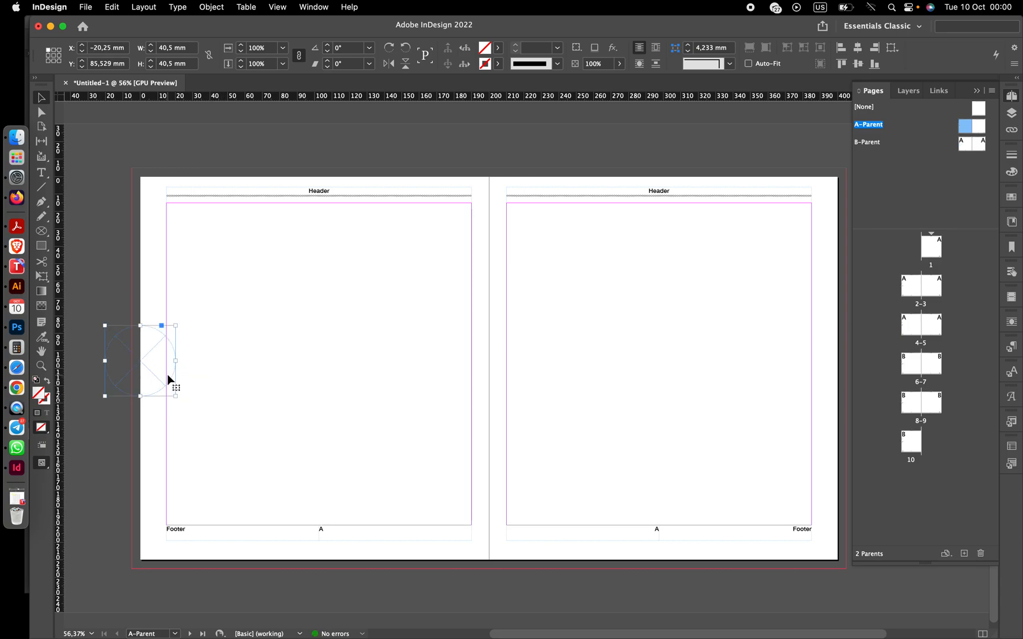
- Duplicate the circle onto the right page's outer edge at the same height
left_click_drag(142, 361, 841, 362)
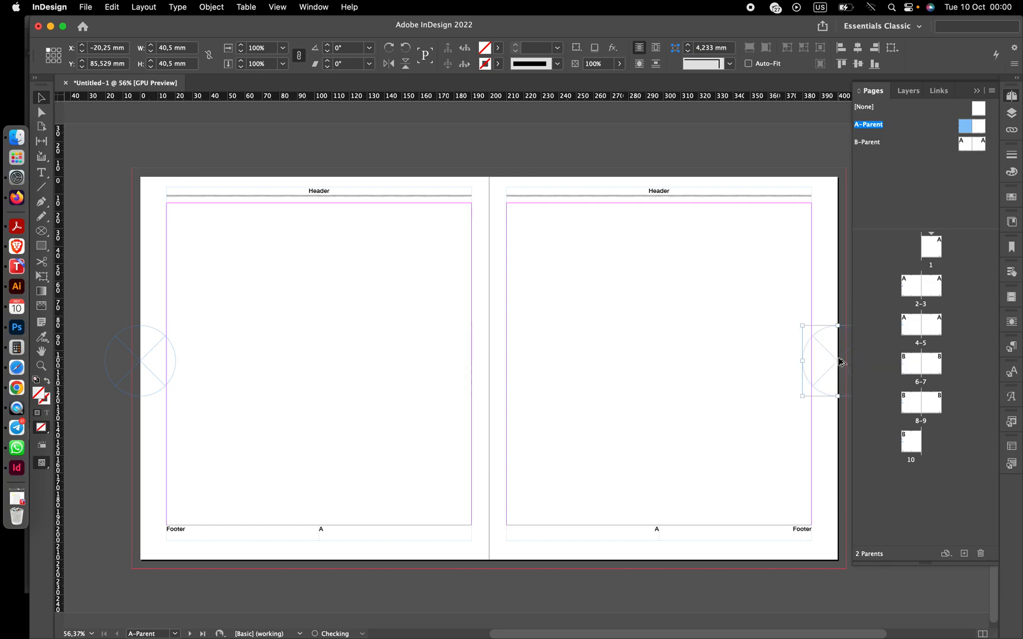
left_click(685, 438)
scroll(684, 439, "right", 3)
scroll(684, 439, "left", 4)
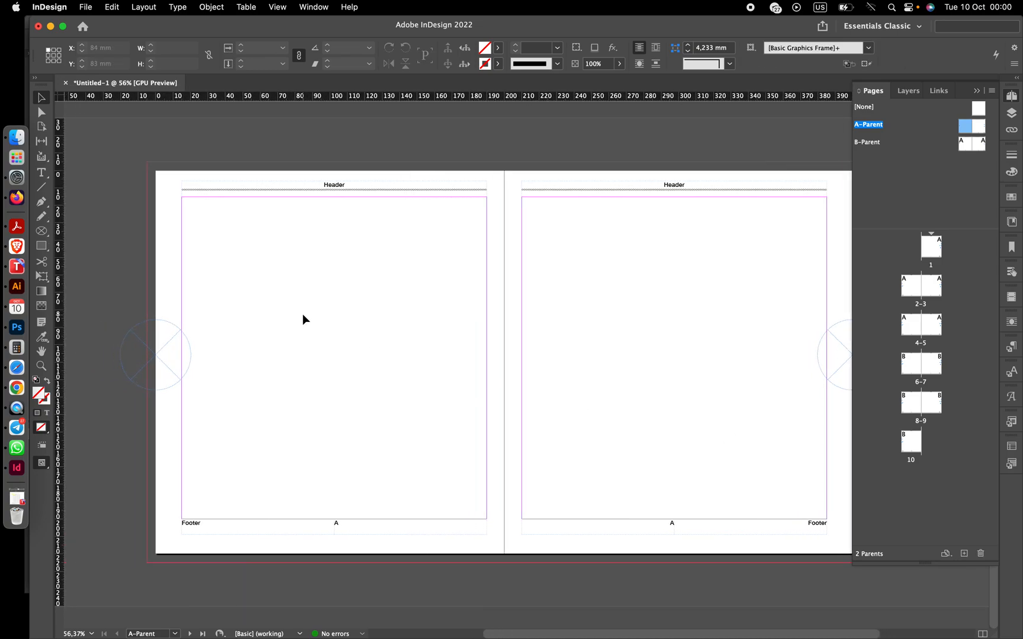
- Fill both circles with the cyan swatch C=100 M=0 Y=0 K=0
left_click(180, 375)
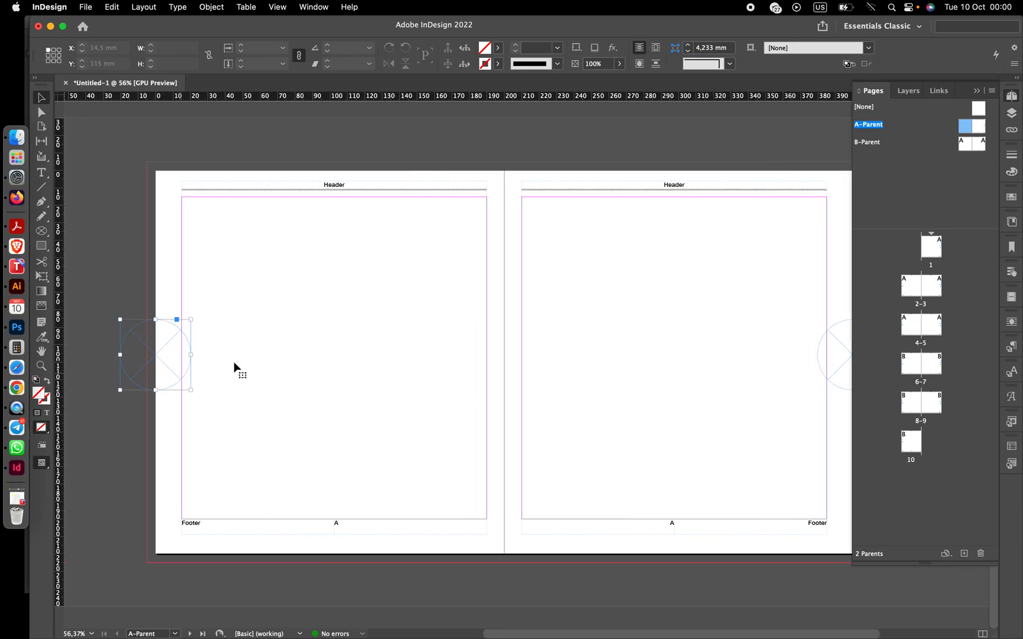
left_click(835, 388, "shift")
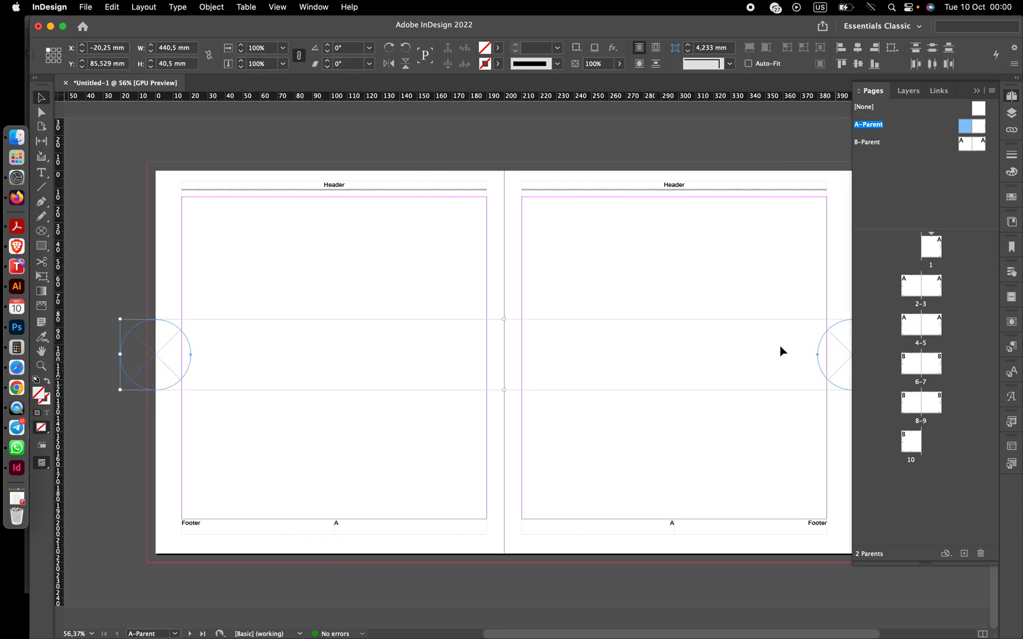
left_click(497, 47)
left_click(406, 138)
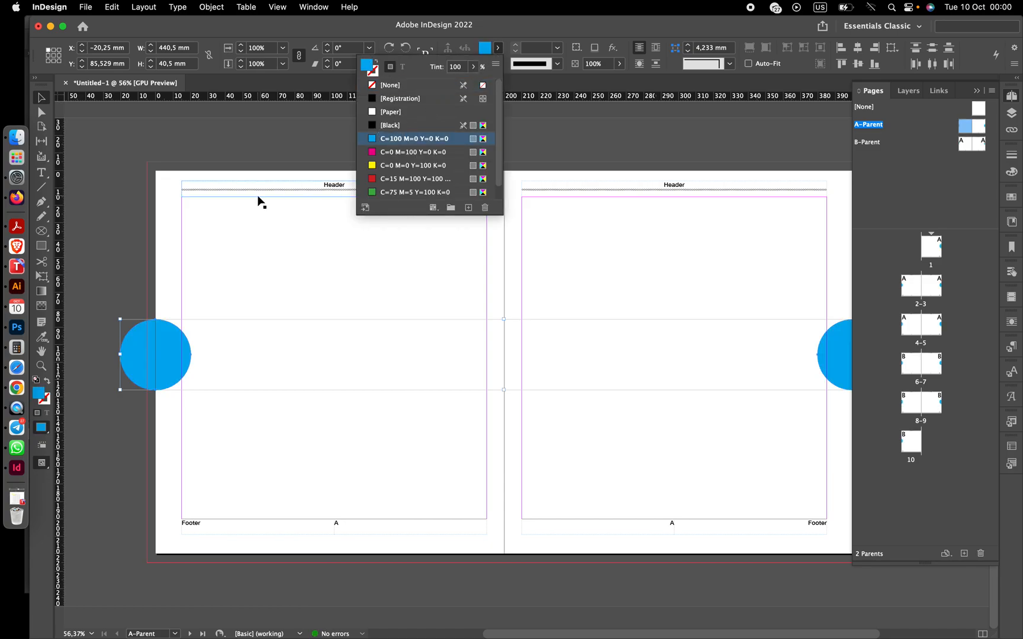
left_click(118, 197)
- Cut away the left circle's off-page half by subtracting an overlapping rectangle frame with Pathfinder
scroll(118, 197, "left", 5)
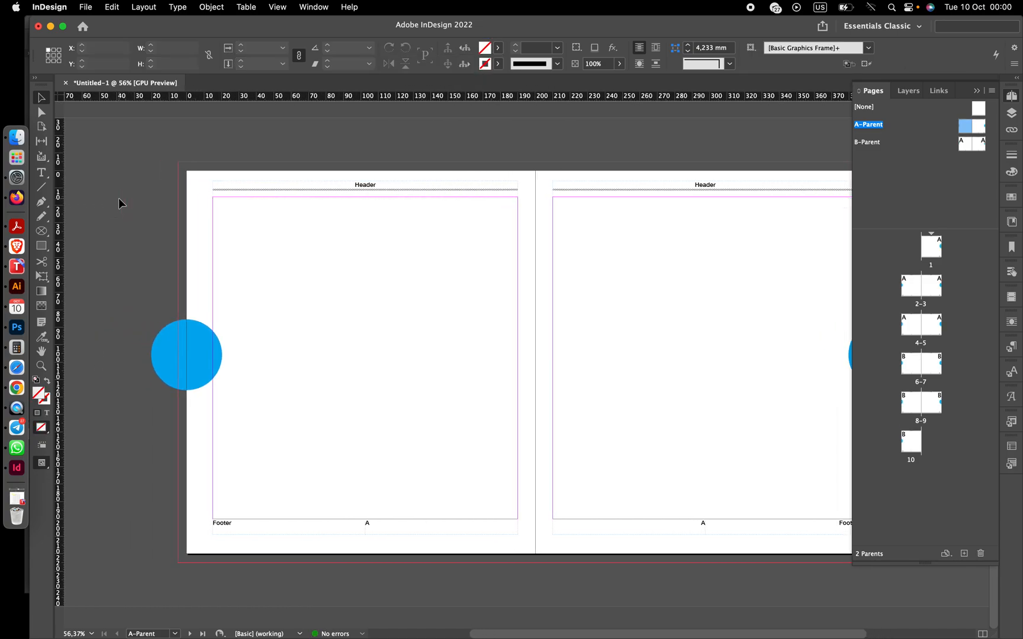
left_click(42, 244)
left_click_drag(206, 291, 255, 416)
scroll(148, 317, "right", 2)
left_click(42, 97)
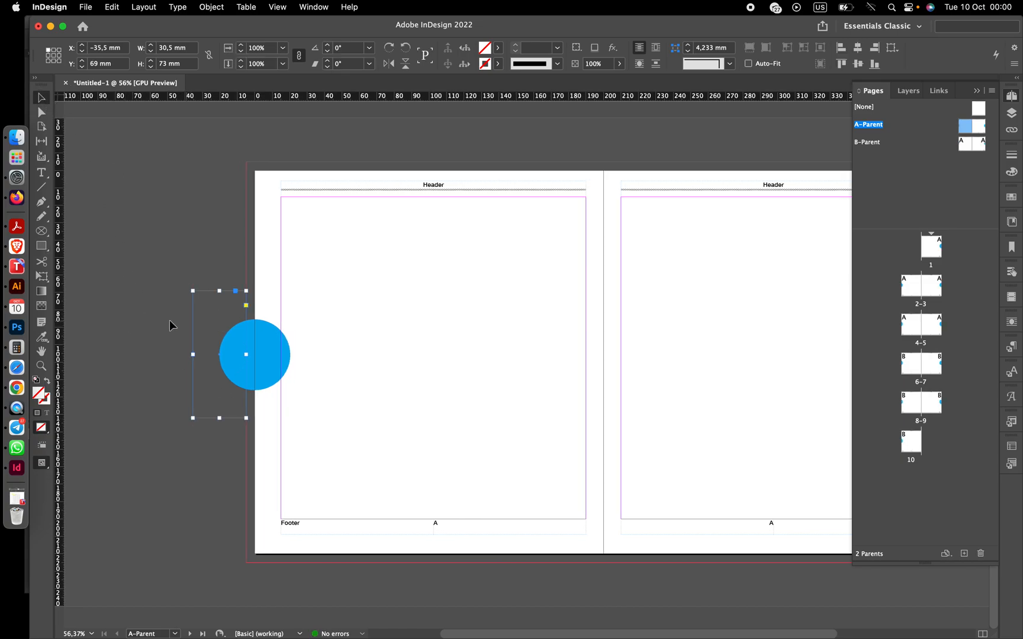
left_click_drag(246, 354, 291, 354)
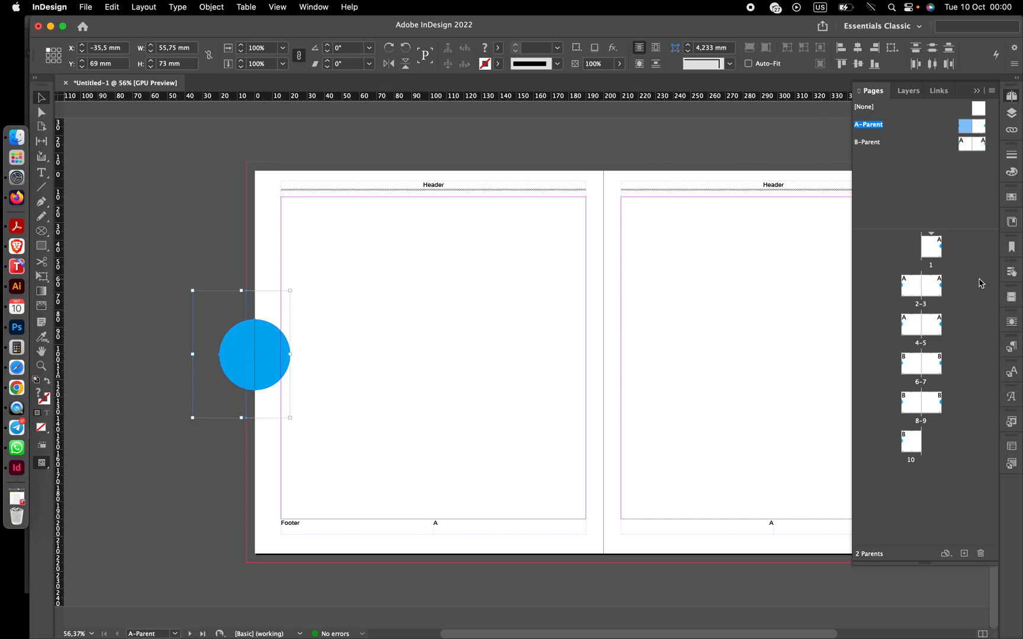
left_click(311, 7)
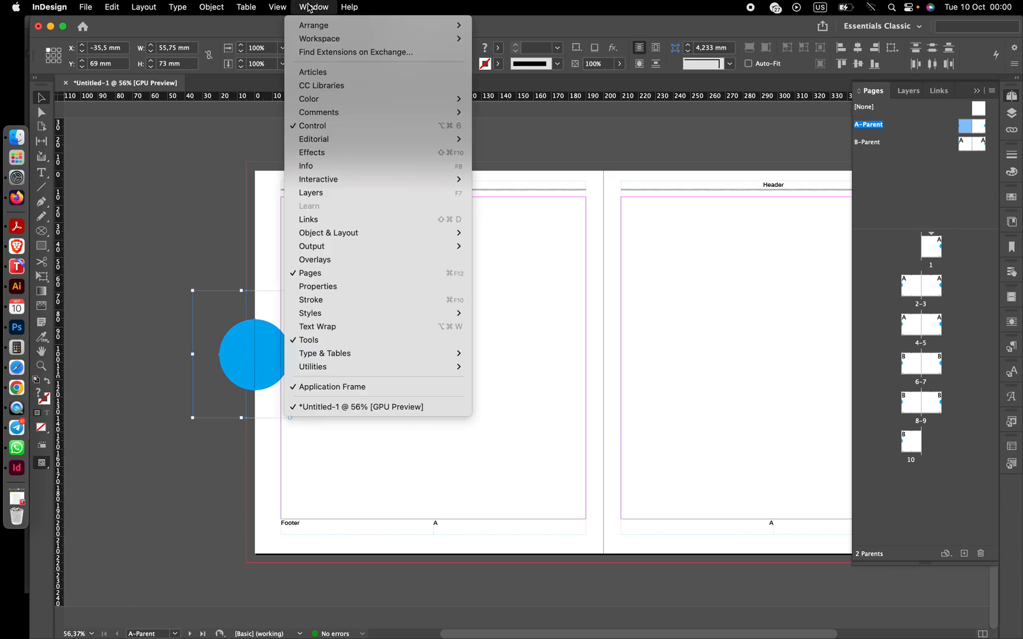
mouse_move(351, 233)
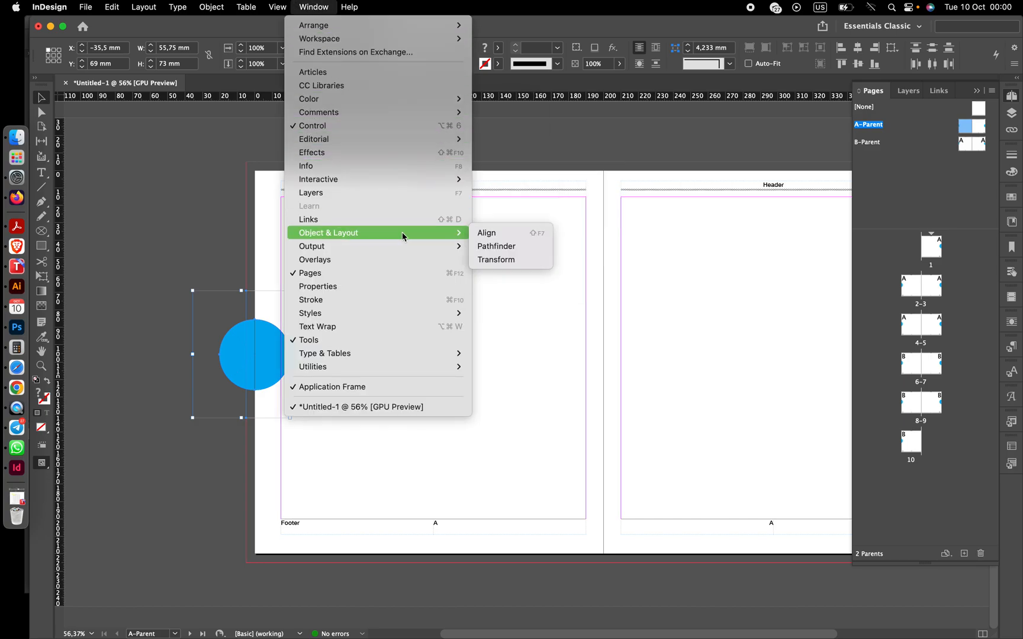
left_click(505, 252)
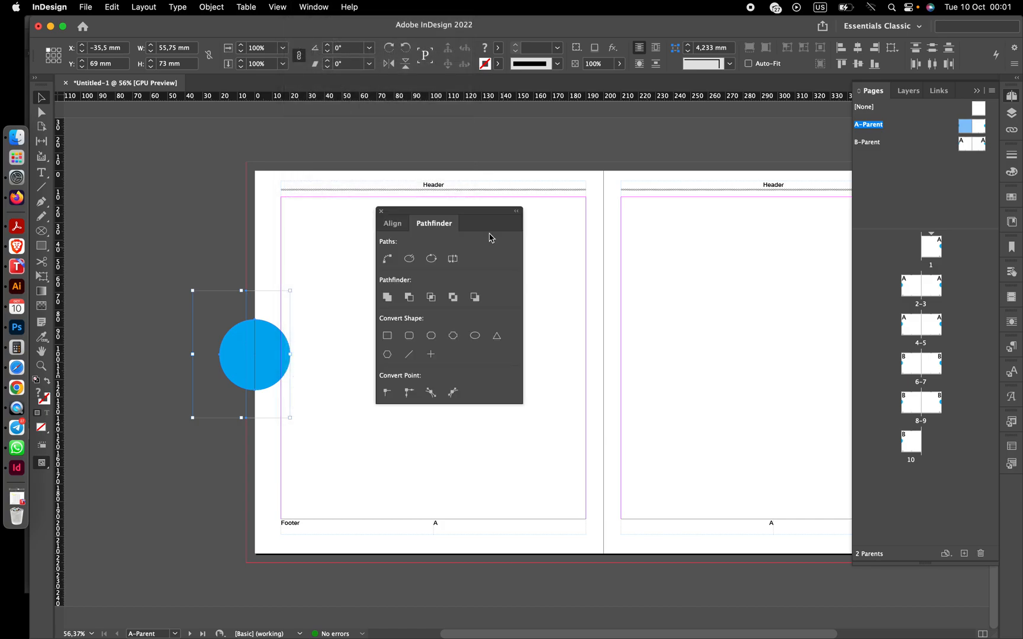
left_click(409, 299)
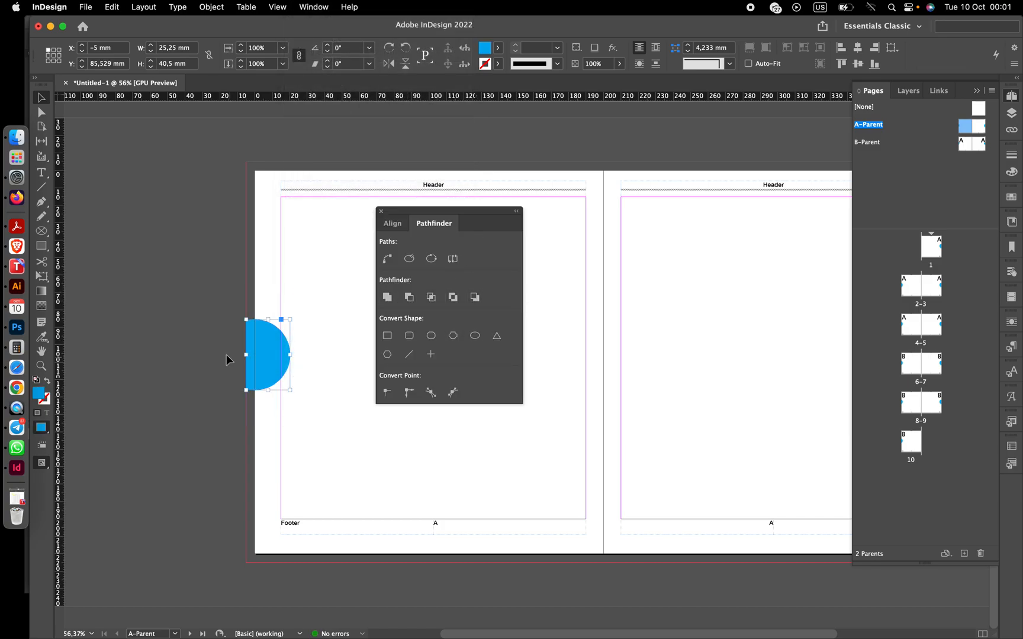
- Cut away the right circle's off-page half by subtracting an overlapping rectangle frame with Pathfinder
scroll(226, 355, "right", 3)
scroll(535, 280, "right", 10)
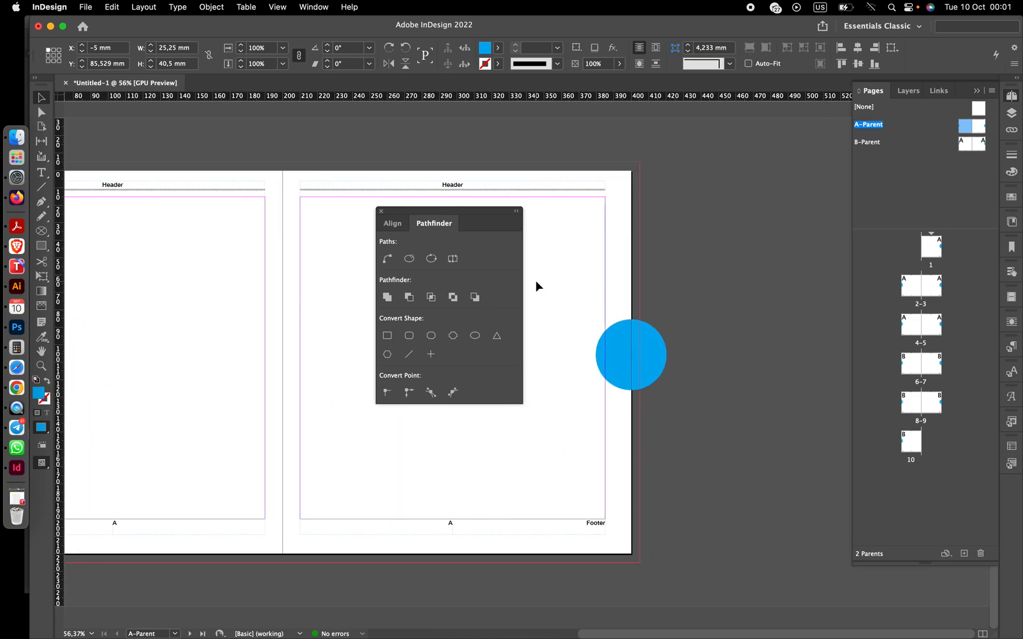
left_click(42, 246)
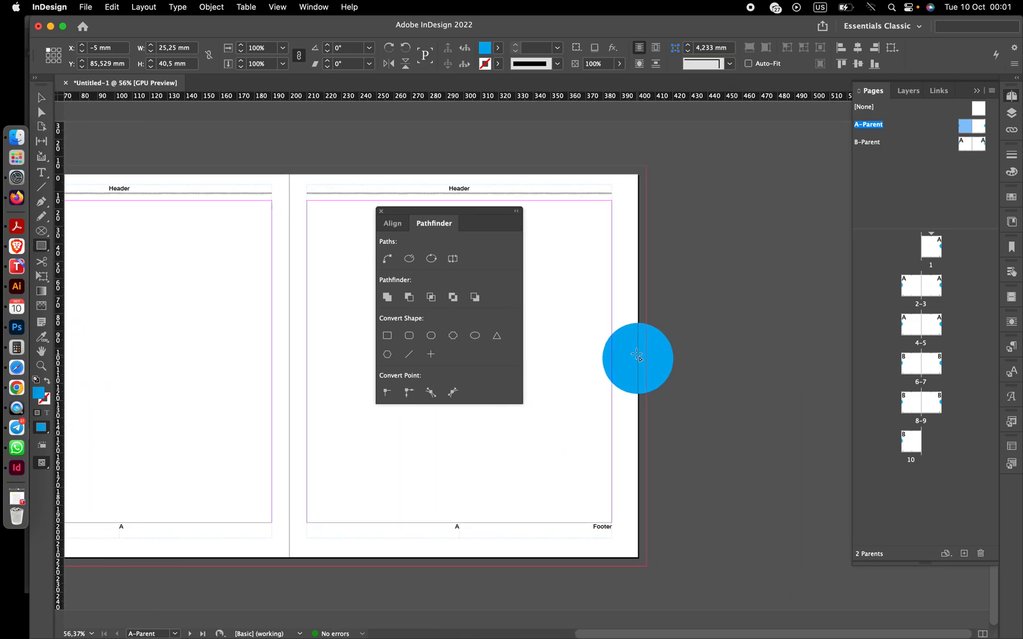
left_click_drag(646, 304, 694, 416)
key("v")
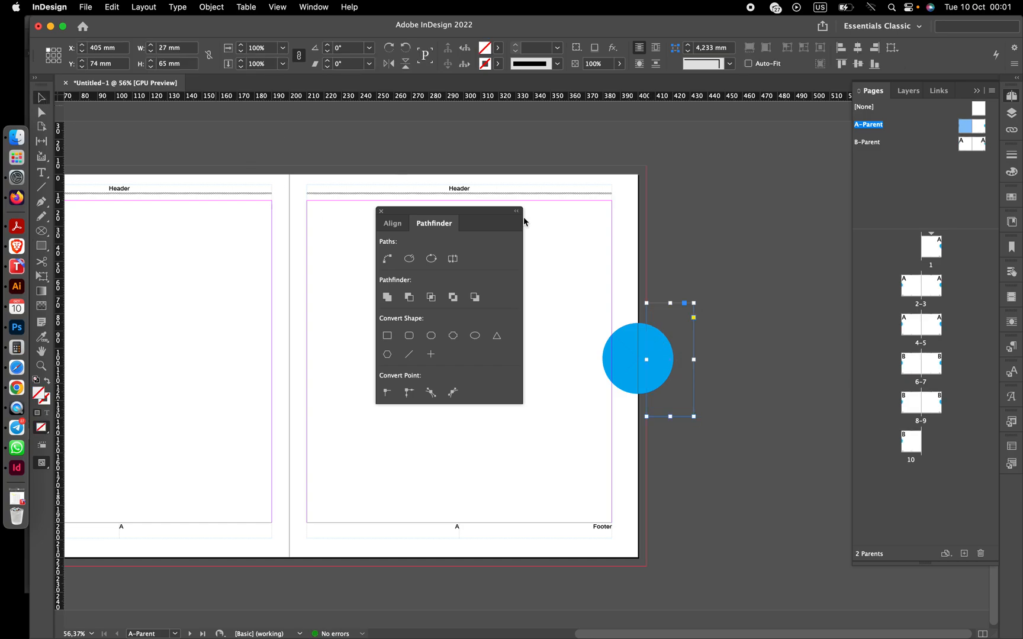
left_click_drag(730, 258, 621, 367)
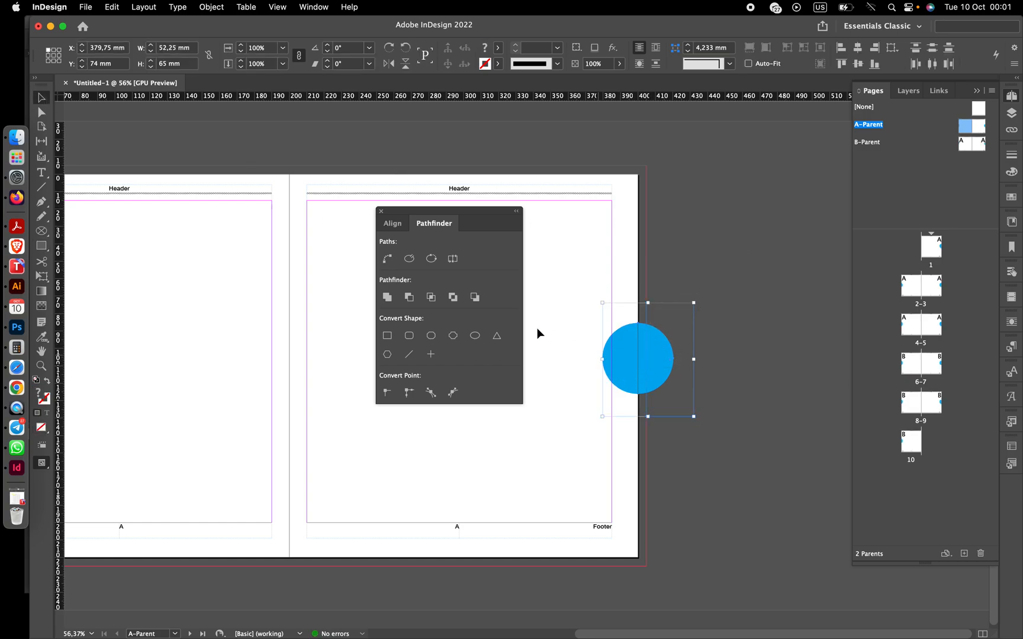
left_click(409, 298)
- Draw a small text frame on the left page and insert a Current Page Number marker in it
scroll(765, 354, "left", 1)
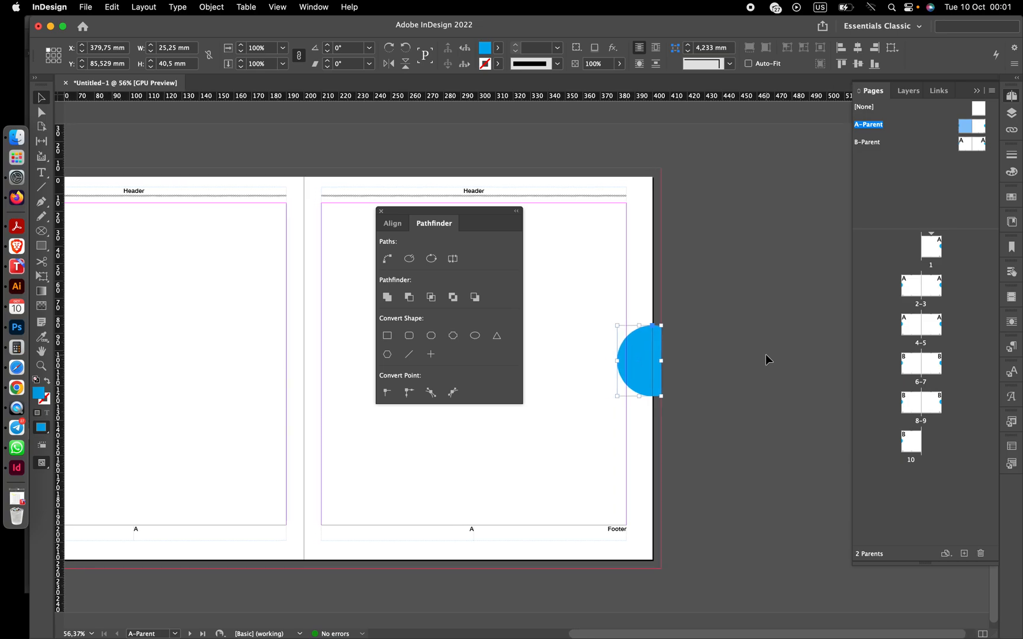
scroll(766, 354, "left", 10)
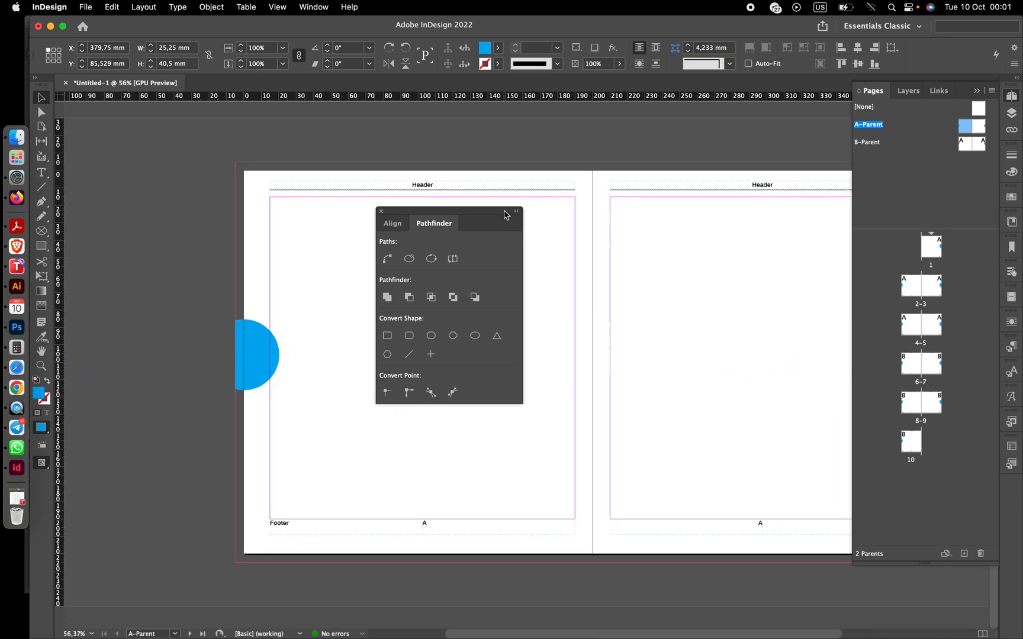
left_click_drag(472, 210, 173, 133)
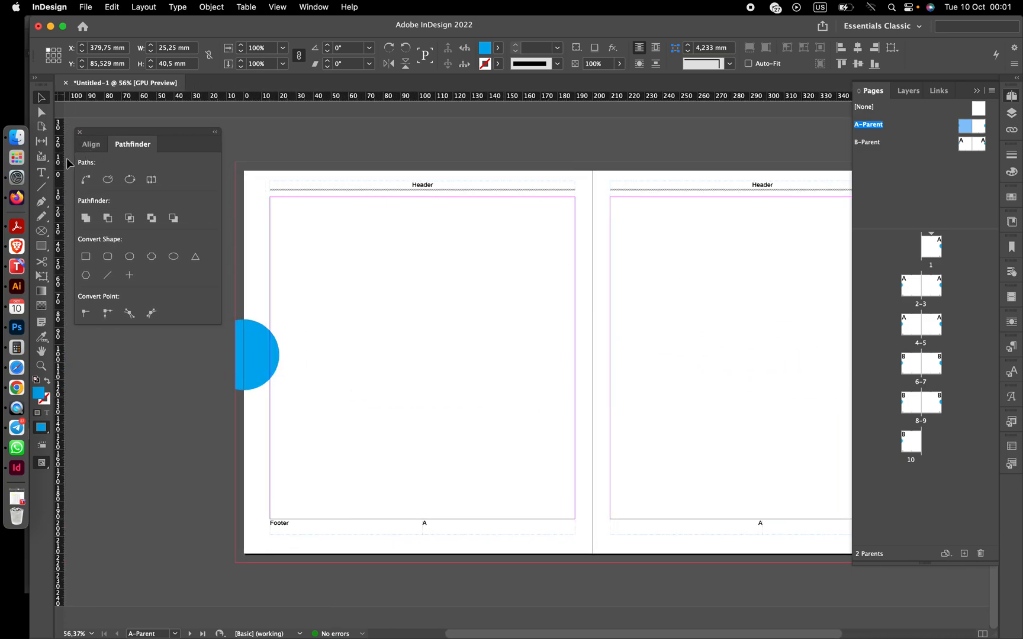
left_click(40, 172)
left_click_drag(373, 273, 438, 342)
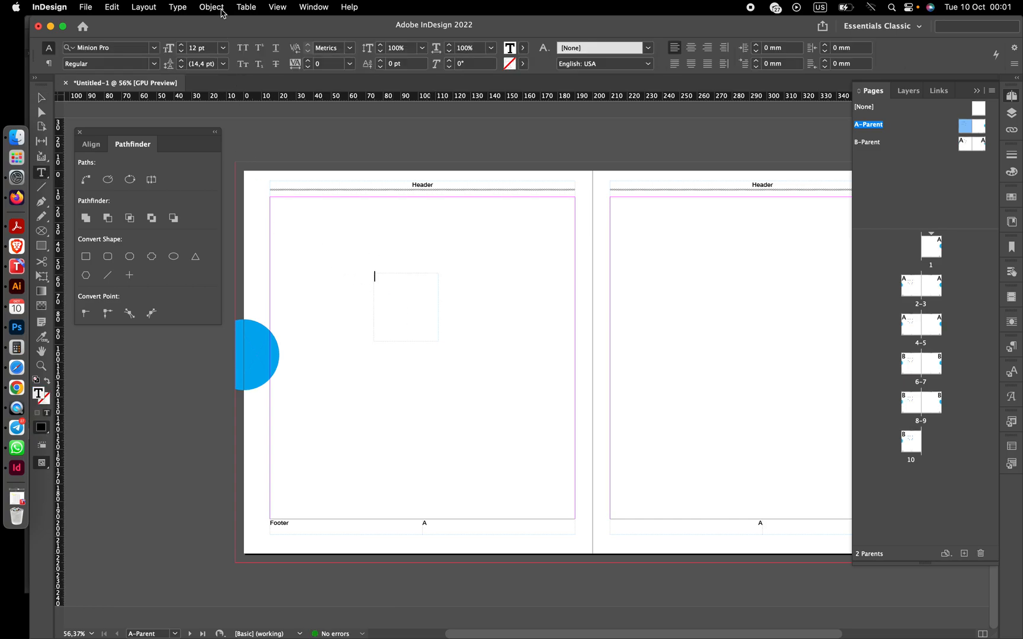
left_click(177, 9)
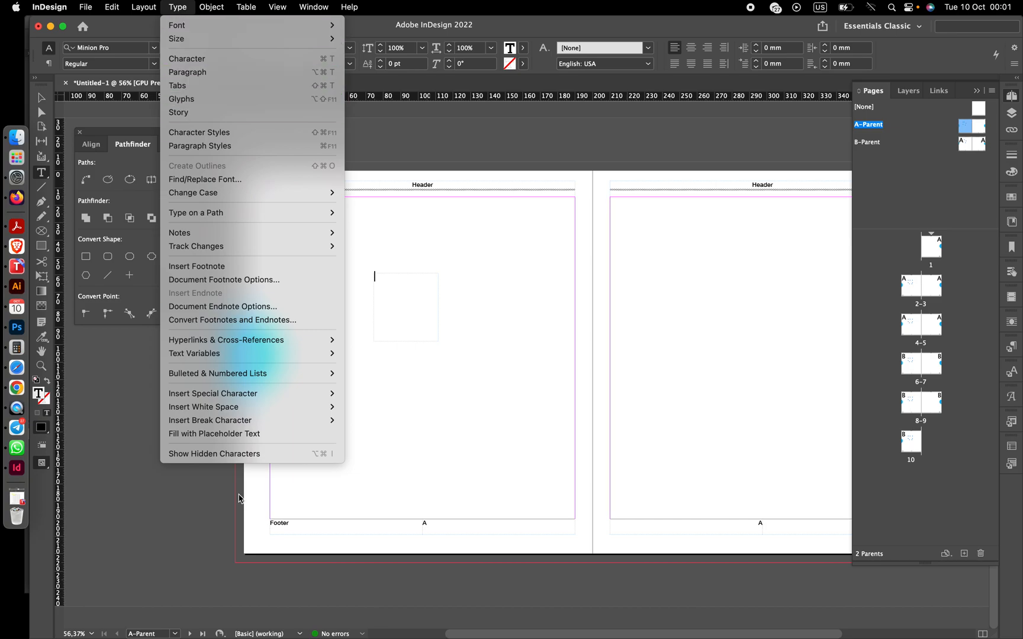
mouse_move(246, 394)
mouse_move(391, 409)
left_click(477, 407)
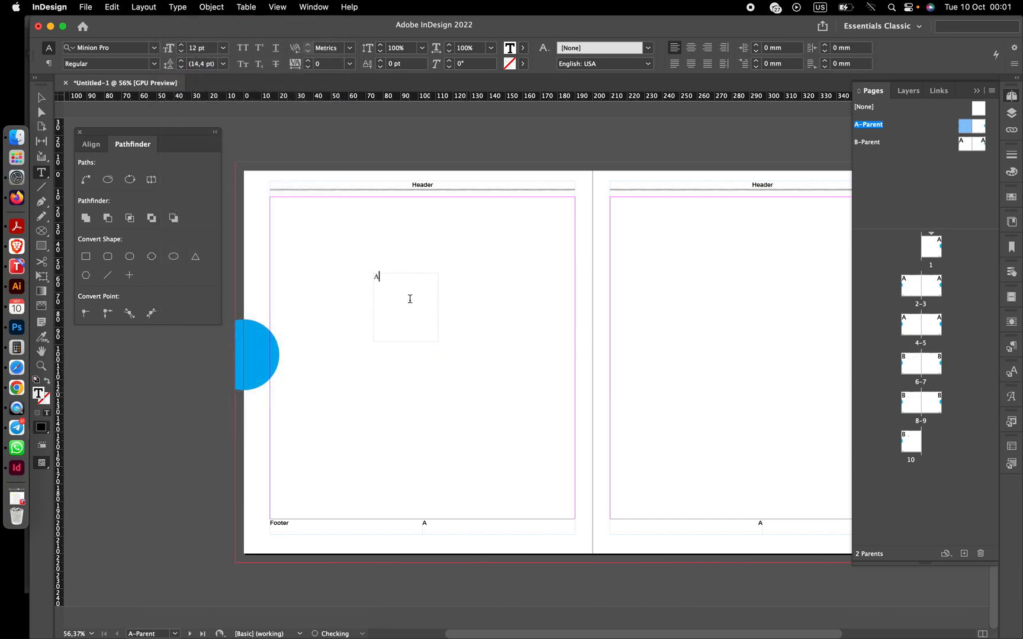
- Set the page-number marker's font to Helvetica Neue Bold
left_click(154, 47)
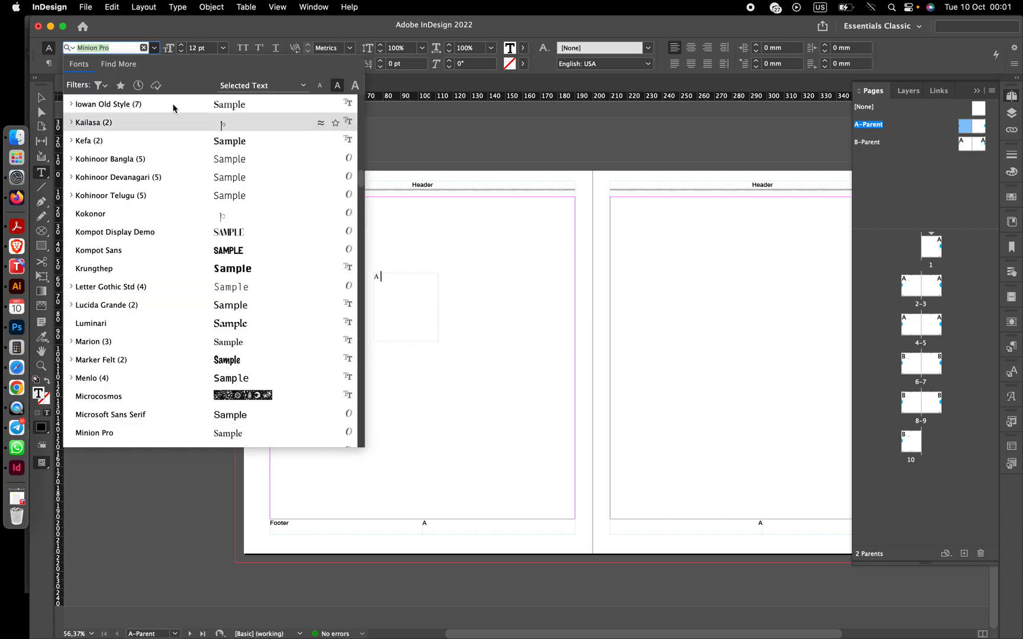
left_click(154, 47)
left_click_drag(382, 277, 365, 277)
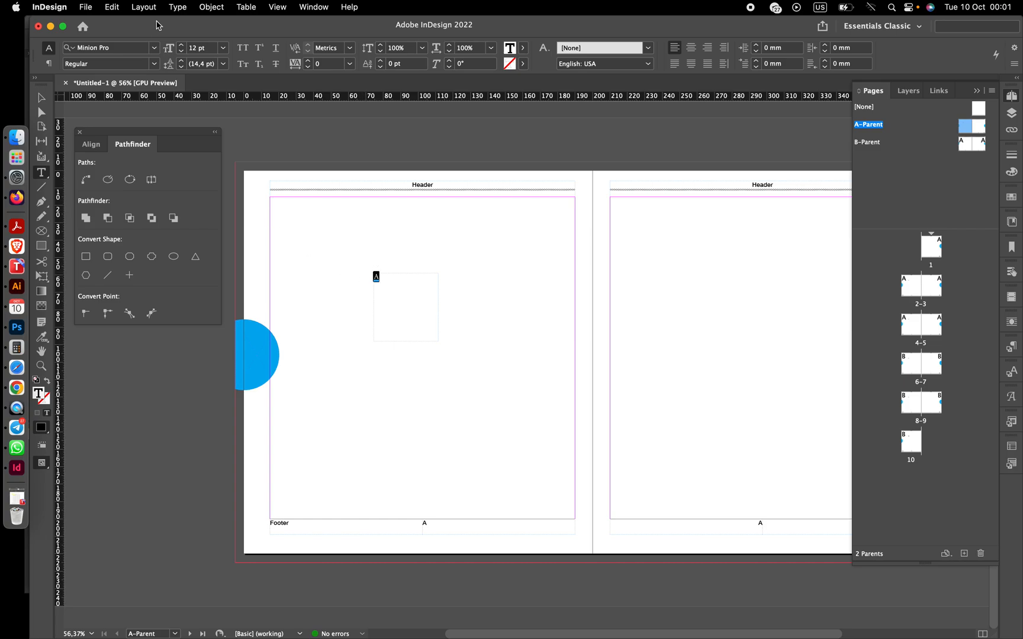
left_click(153, 47)
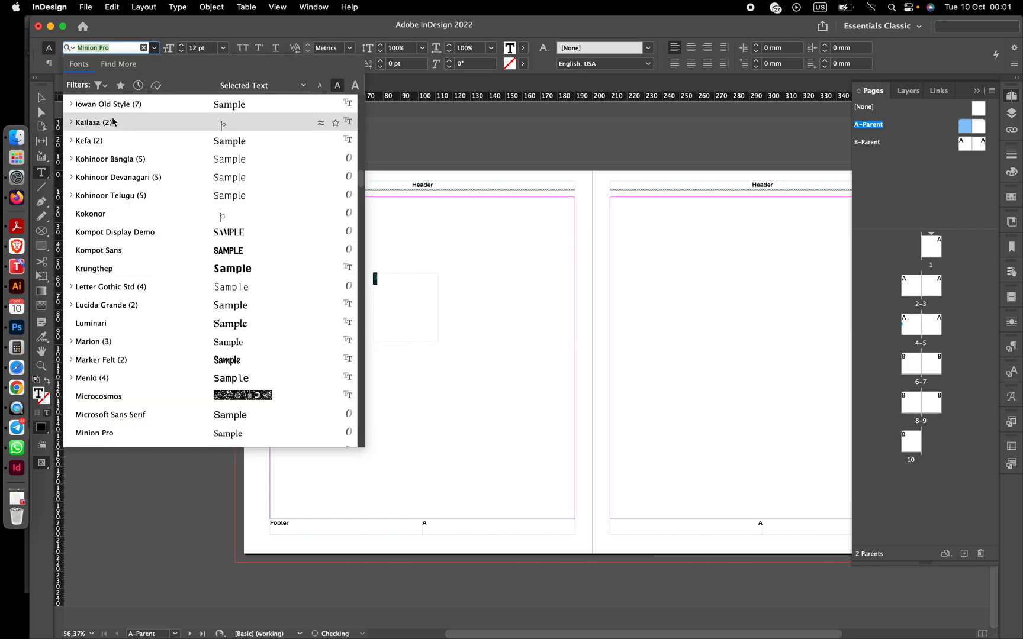
scroll(155, 201, "up", 10)
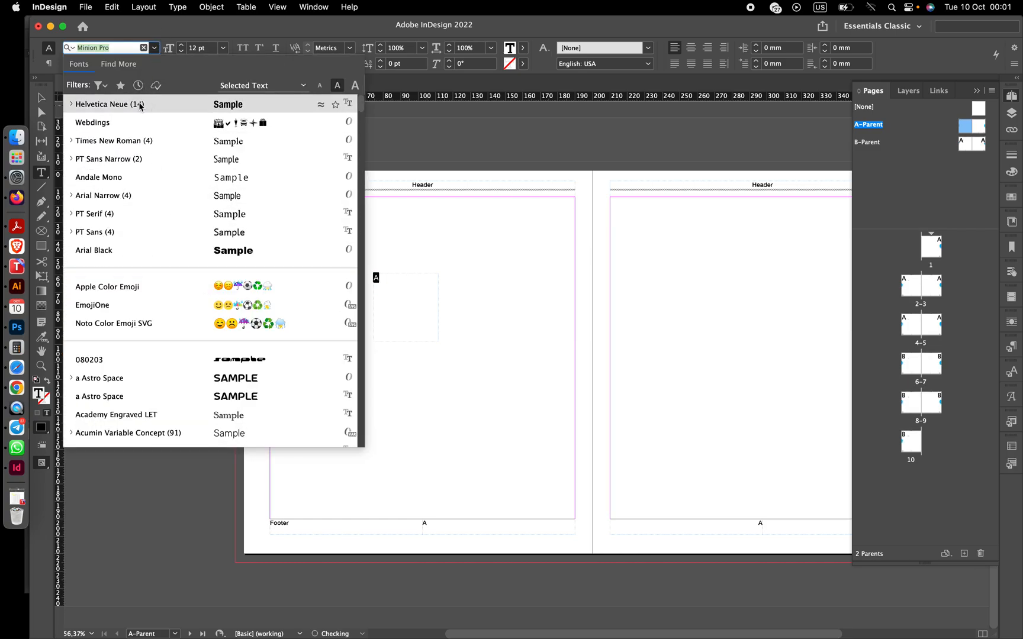
left_click(136, 105)
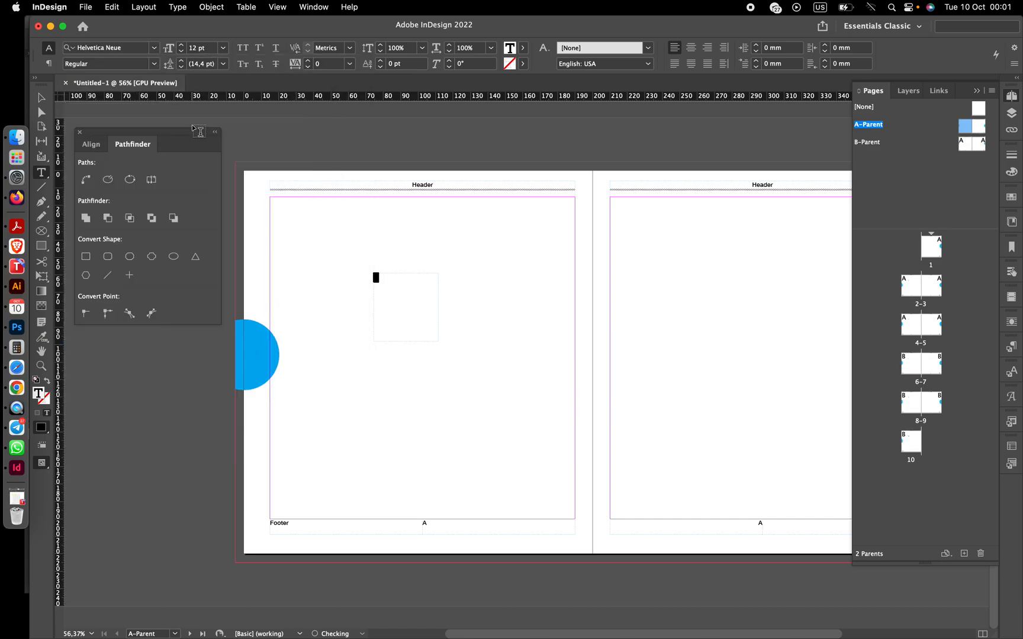
left_click(155, 63)
left_click(94, 231)
- Enlarge the page-number marker's font size in repeated increments
left_click(181, 46)
left_click(182, 45)
left_click(182, 45)
left_click(182, 46)
left_click(182, 45)
left_click(181, 46)
double_click(182, 46)
double_click(182, 45)
left_click(182, 46)
double_click(181, 46)
double_click(181, 45)
left_click(181, 46)
double_click(182, 46)
double_click(181, 46)
double_click(182, 46)
double_click(182, 45)
left_click(182, 46)
double_click(182, 46)
double_click(181, 46)
- Resize the page-number frame and move it onto the left cyan half-circle tab
left_click(43, 98)
left_click_drag(439, 307, 395, 303)
left_click_drag(385, 341, 260, 357)
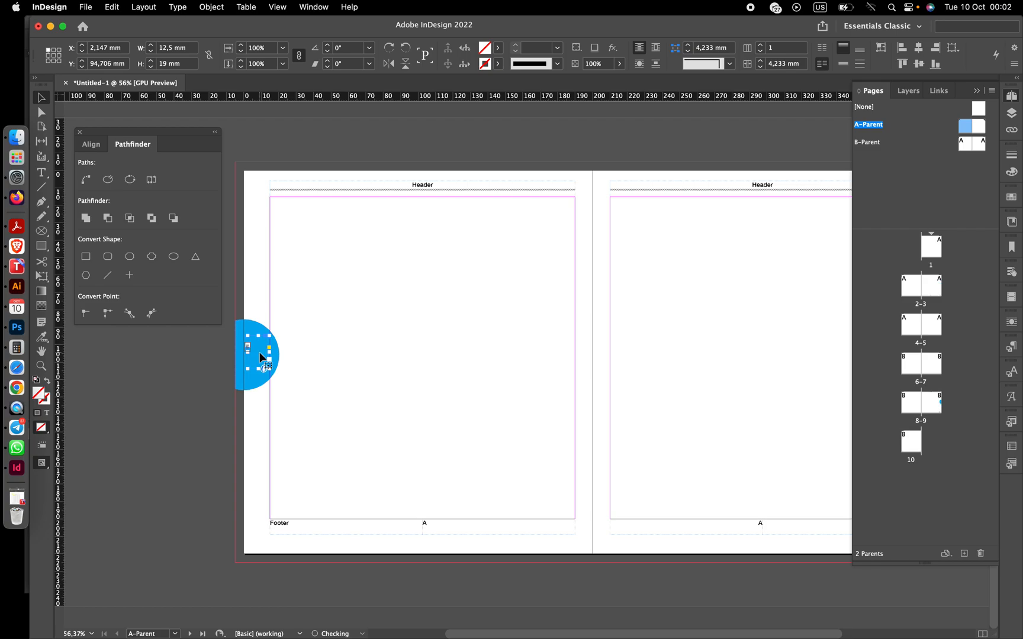
key("Left")
key("Left")
key("Left")
scroll(260, 357, "up", 3)
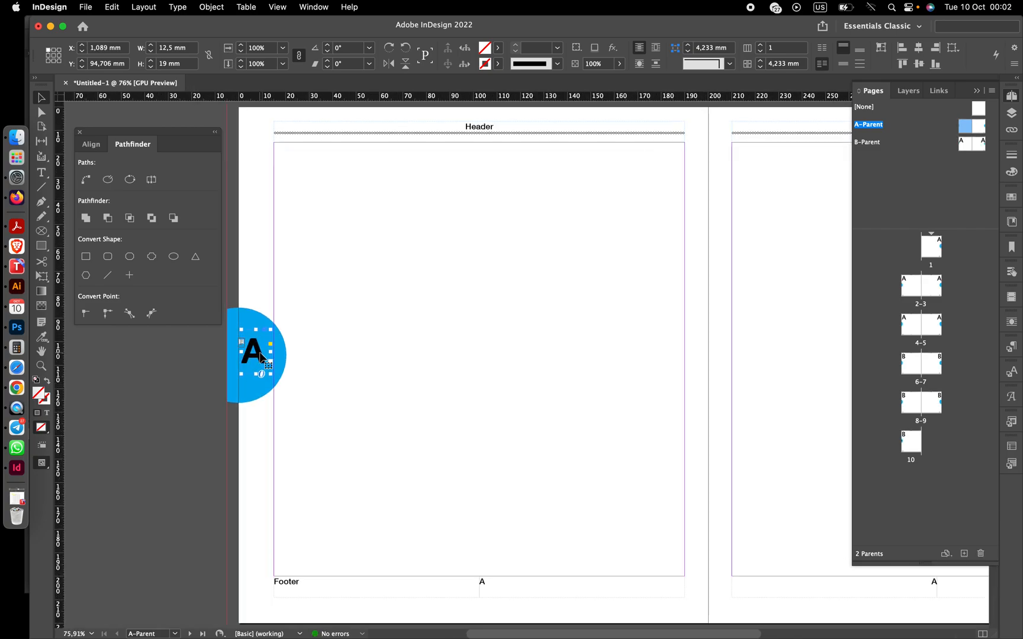
left_click_drag(261, 357, 264, 356)
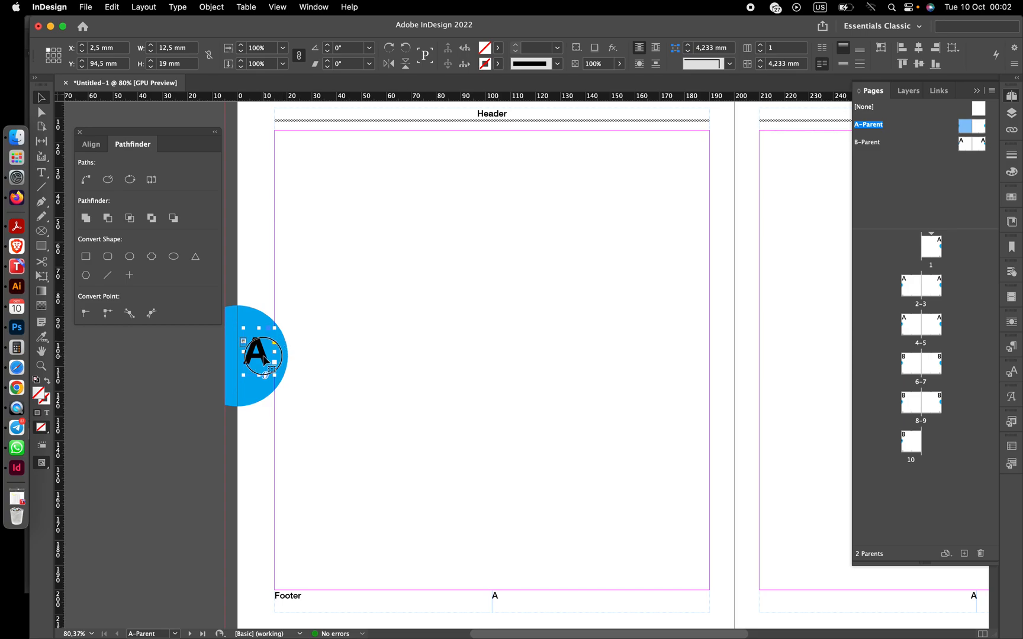
- Increase the page-number marker's font size to 35 pt
left_click(41, 173)
left_click(181, 52)
left_click(181, 52)
left_click(181, 52)
left_click(181, 52)
left_click(181, 52)
left_click(180, 52)
left_click(181, 52)
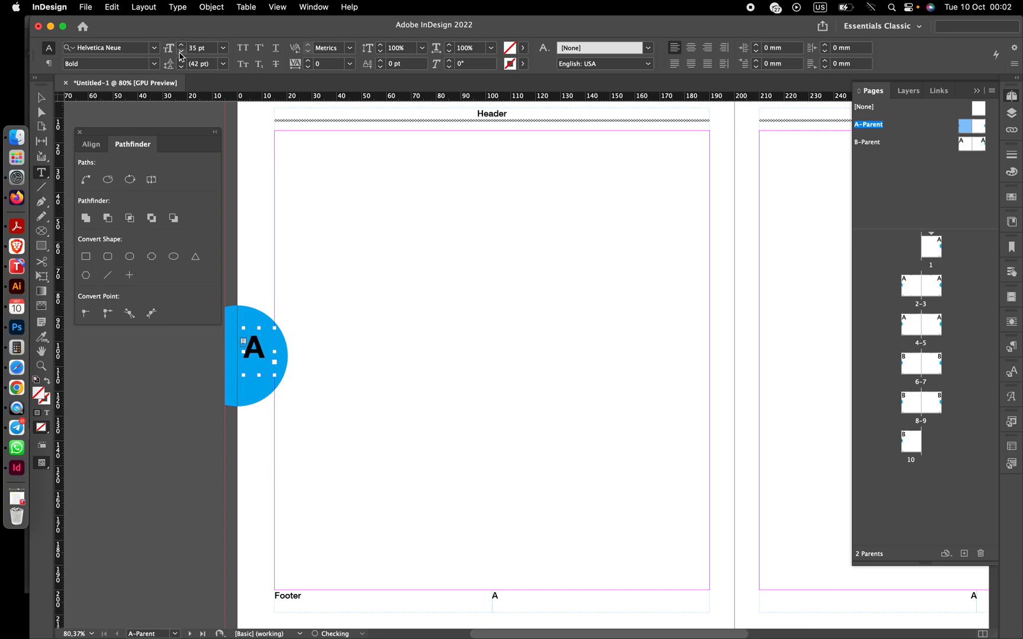
- Center the page-number frame vertically within the left half-circle tab
left_click(41, 98)
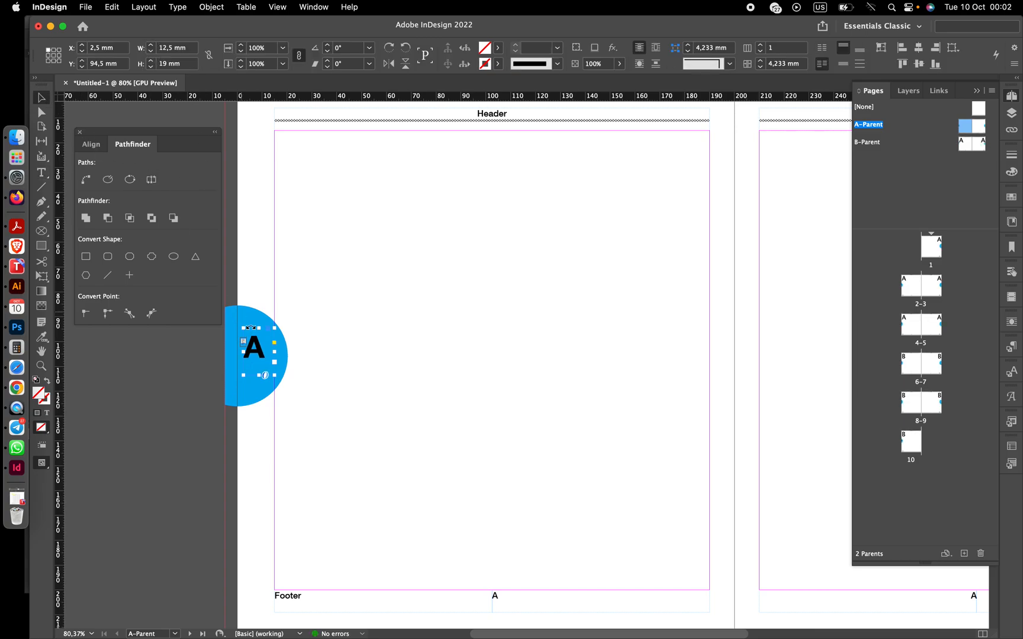
left_click_drag(260, 351, 261, 360)
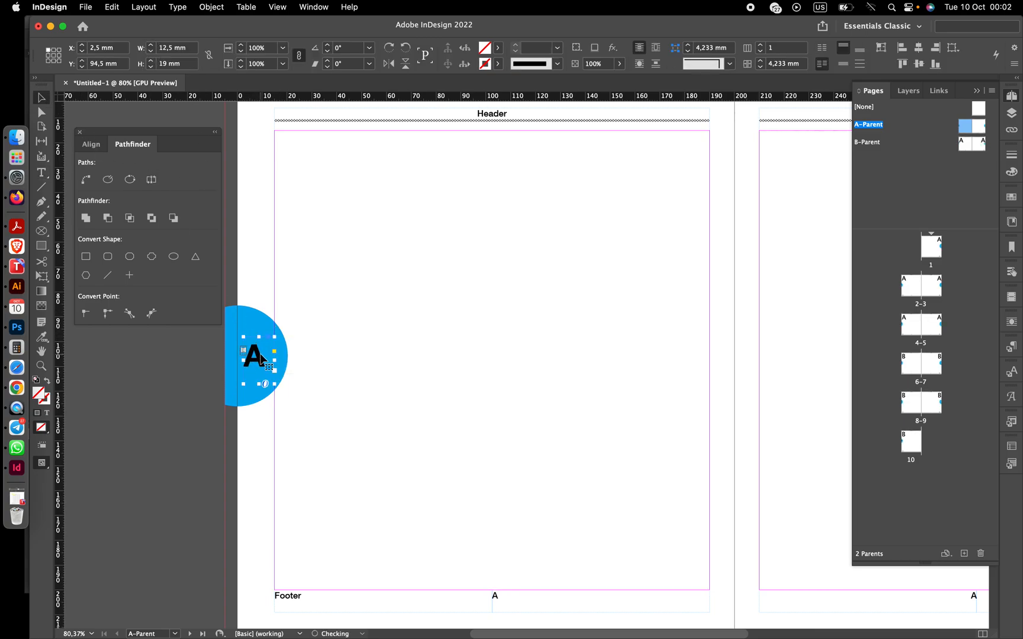
scroll(262, 359, "up", 1)
scroll(261, 358, "up", 3)
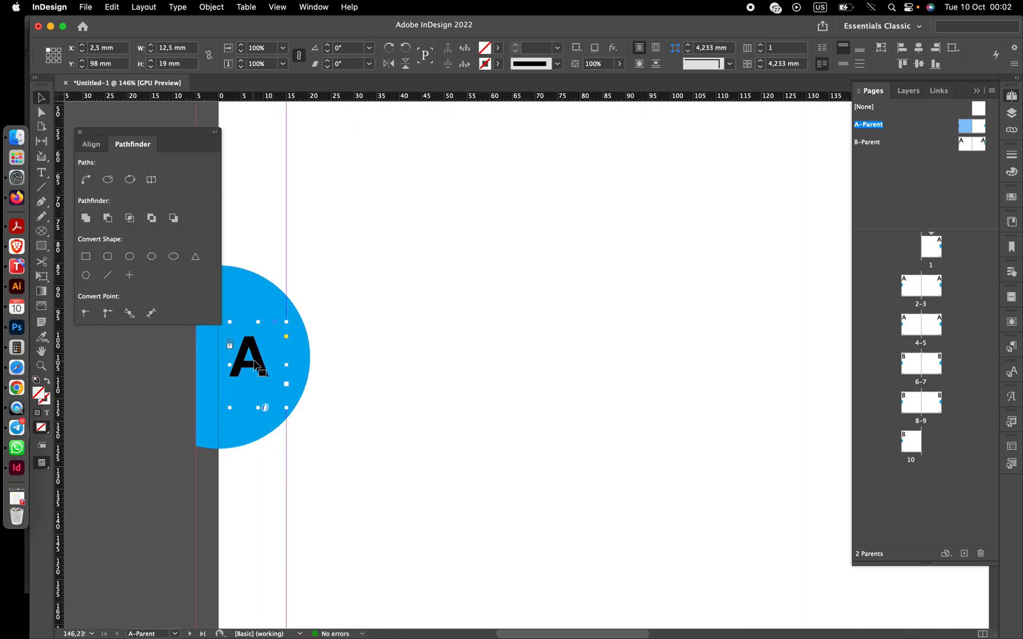
left_click_drag(260, 364, 260, 366)
- Paste a copy of the page-number frame and place it on the right half-circle tab
scroll(418, 390, "right", 15)
scroll(419, 391, "left", 10)
scroll(418, 391, "up", 2)
key("super+v")
left_click_drag(517, 364, 578, 337)
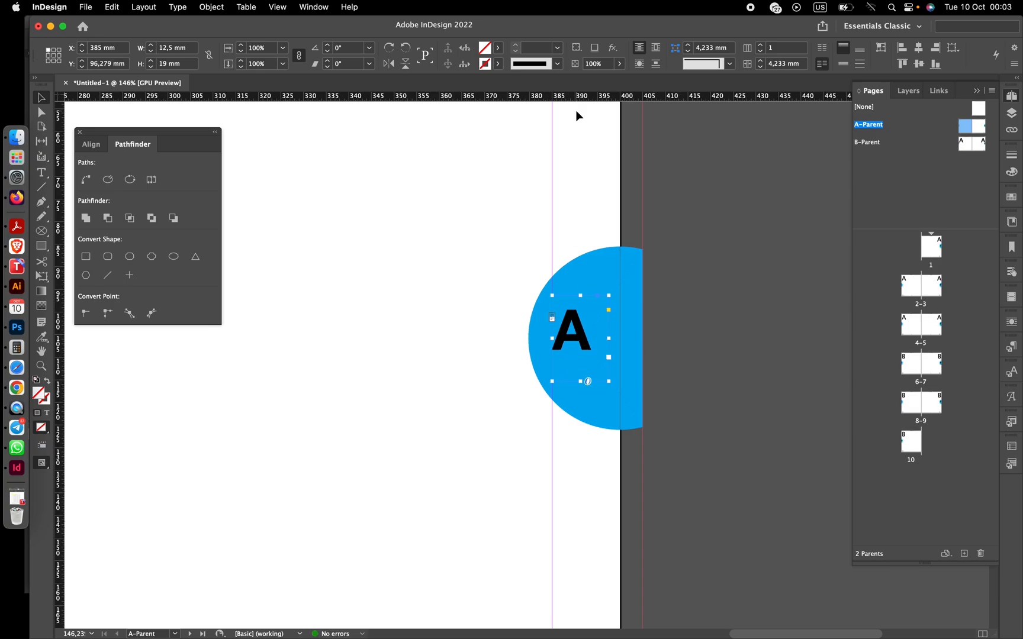
- Right-align the page number inside the right tab's frame
left_click(43, 173)
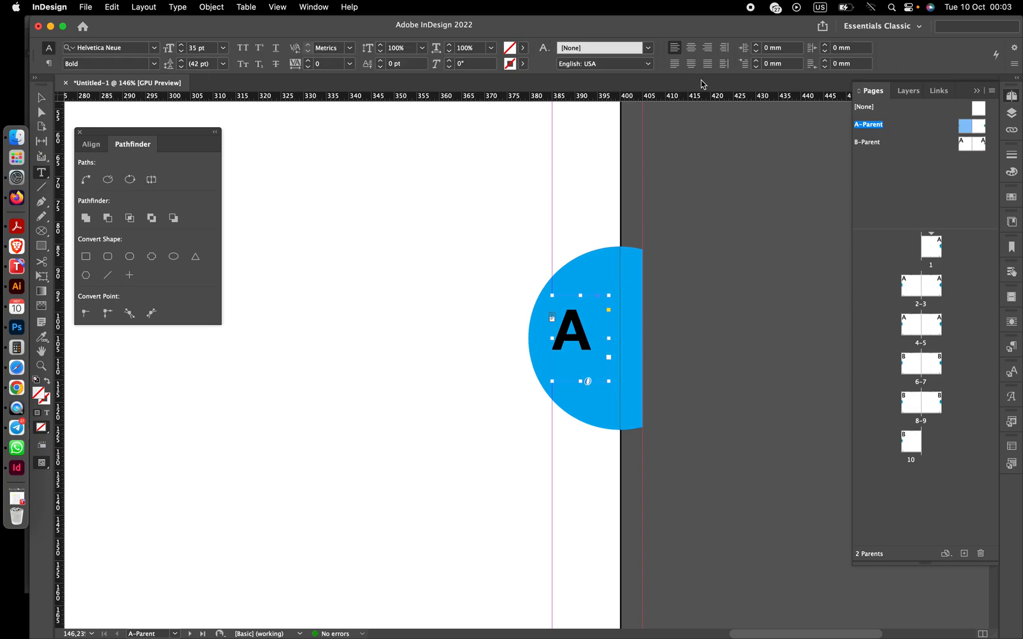
left_click(707, 47)
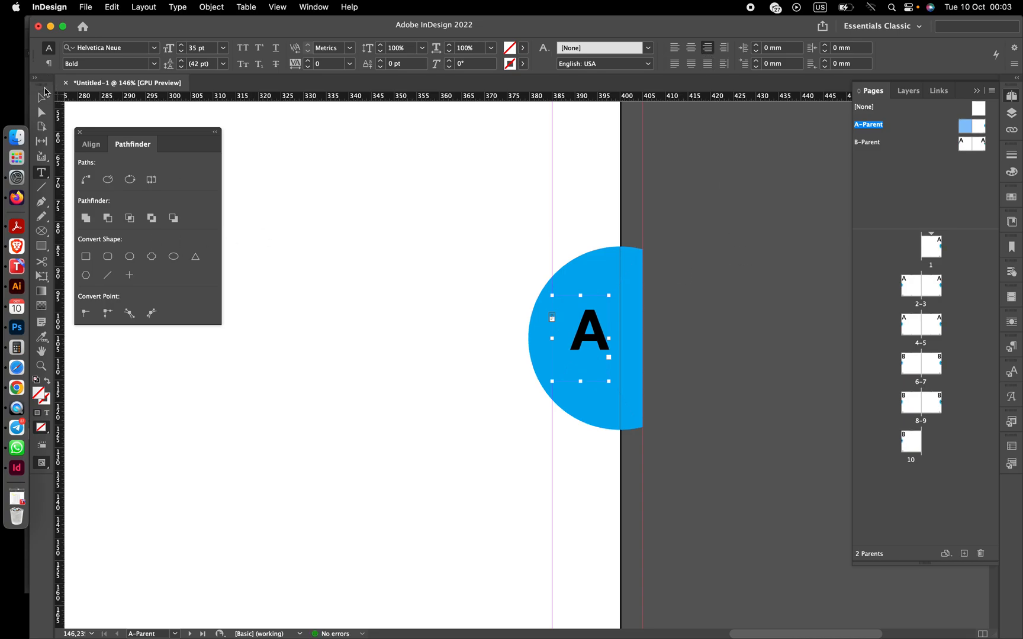
scroll(464, 286, "left", 10)
key("Escape")
key("super+alt+0")
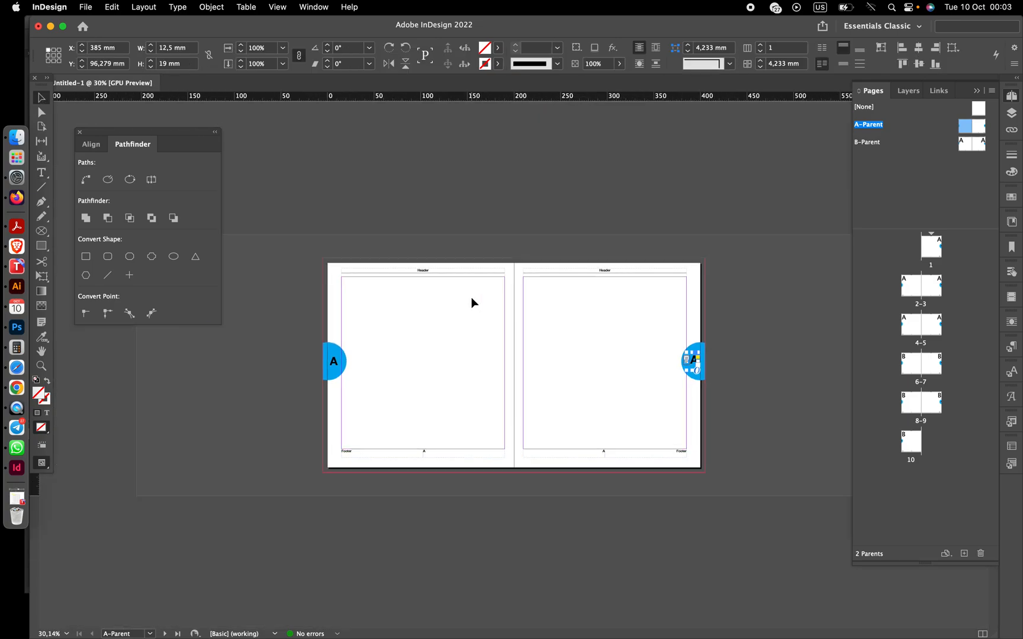
- Select the footer frames on both pages and nudge them slightly downward
left_click(568, 196)
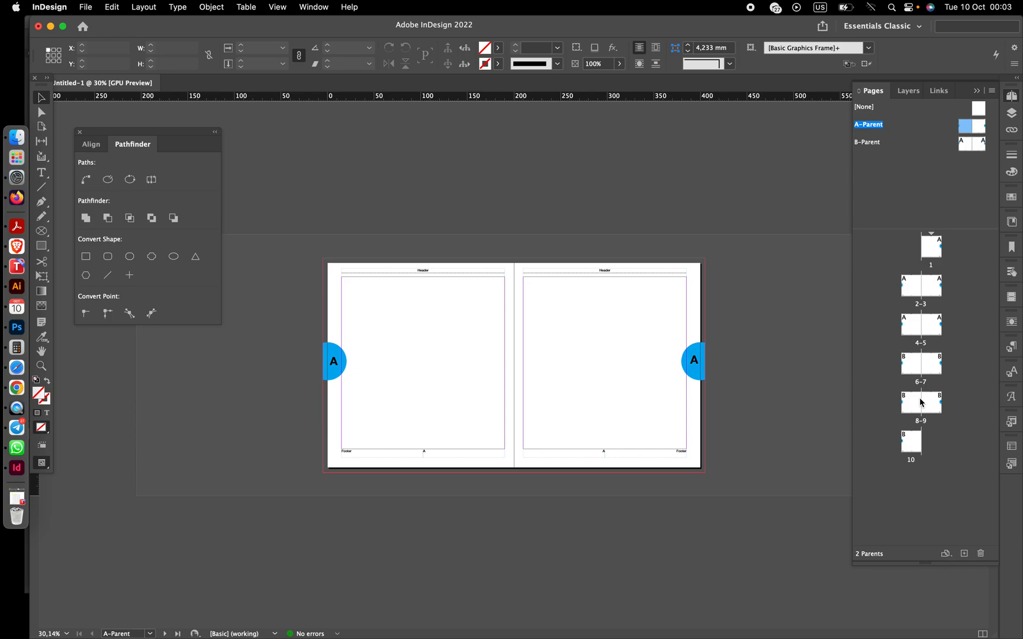
key("super+equal")
key("super+equal")
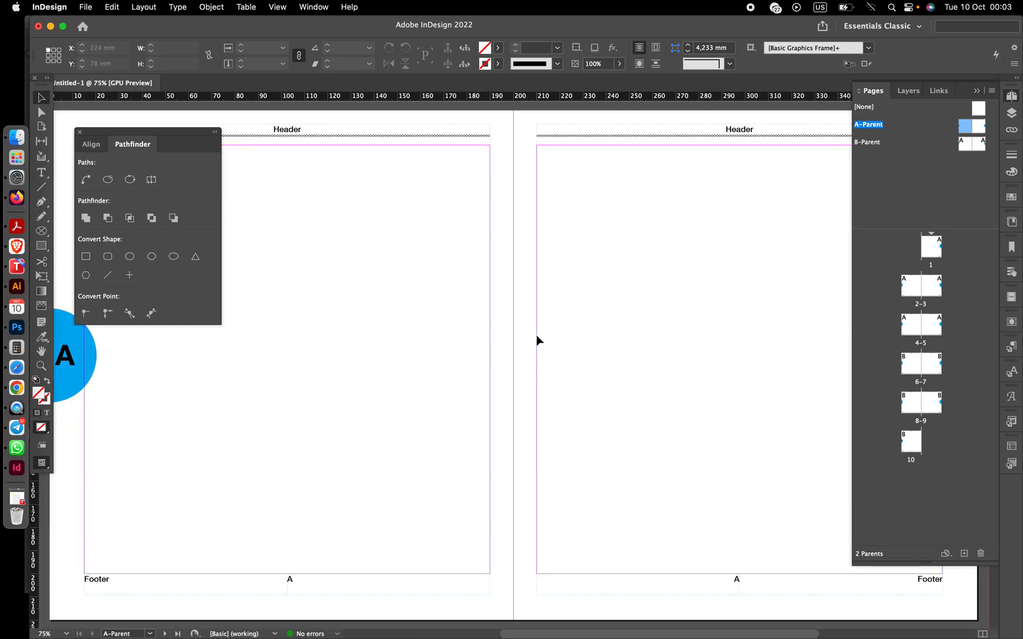
scroll(537, 339, "down", 3)
scroll(537, 339, "left", 6)
left_click(366, 504)
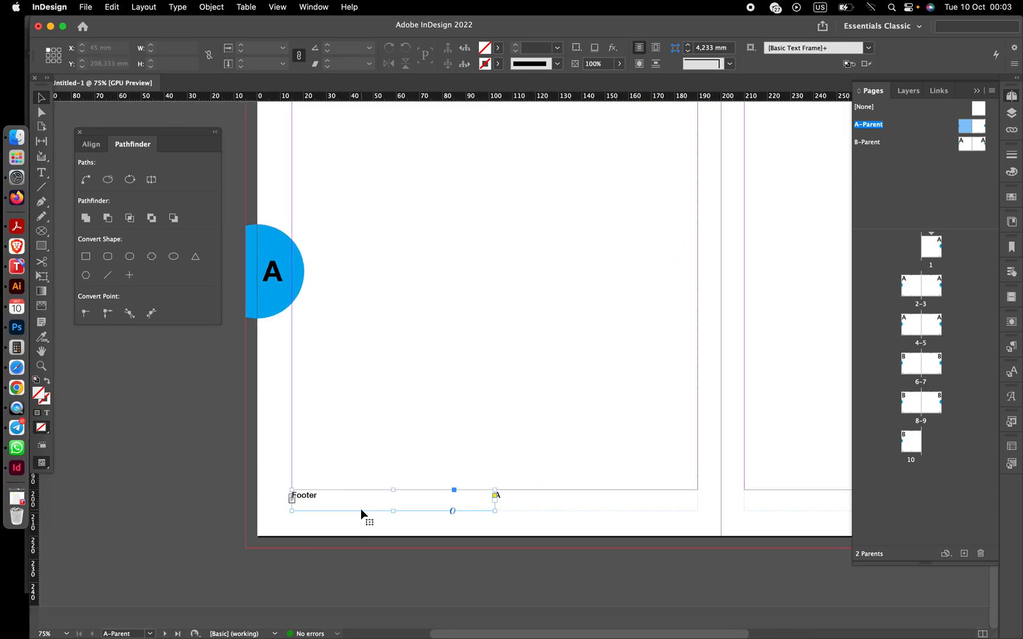
scroll(539, 512, "right", 5)
scroll(539, 511, "right", 5)
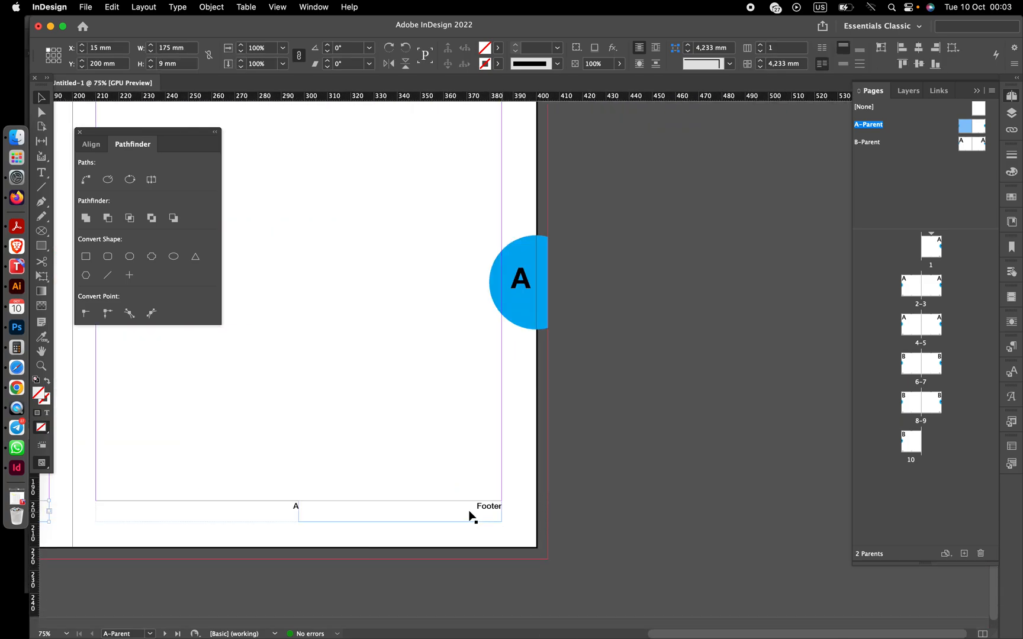
left_click(279, 520)
left_click(331, 523)
scroll(333, 521, "left", 10)
left_click(331, 511, "shift")
left_click(207, 511, "shift")
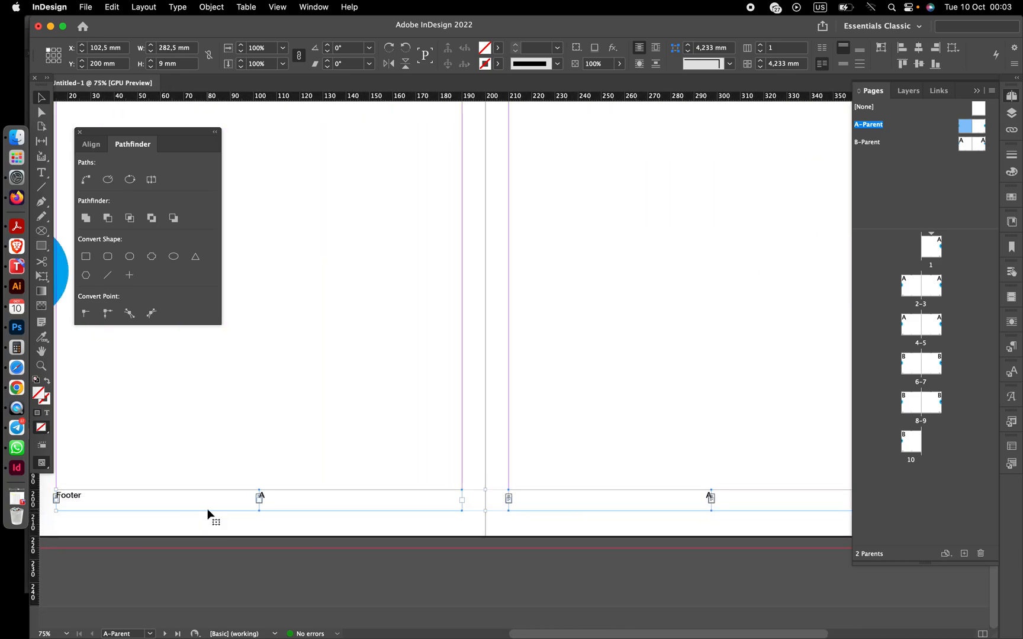
key("Down")
key("Down")
key("Down")
key("Down")
key("Down")
key("Down")
key("Down")
key("Down")
key("Down")
key("Down")
key("Down")
key("Down")
key("Down")
key("Down")
key("Down")
key("Down")
left_click(222, 554)
- Examine spread 2–3 to check the footers and numbered tabs
scroll(272, 580, "down", 3)
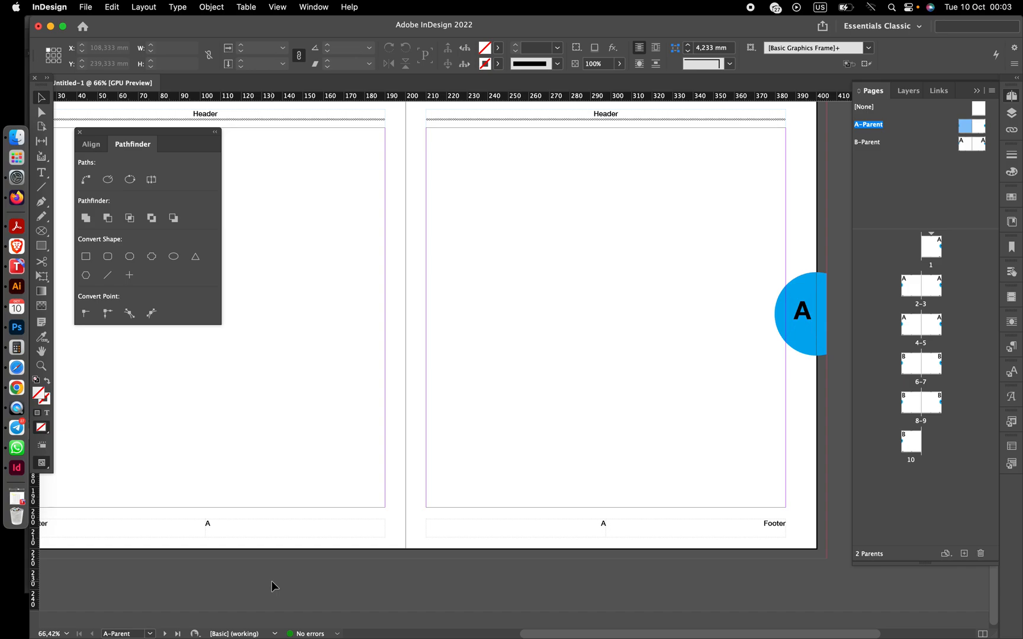
scroll(271, 581, "right", 2)
scroll(271, 581, "up", 2)
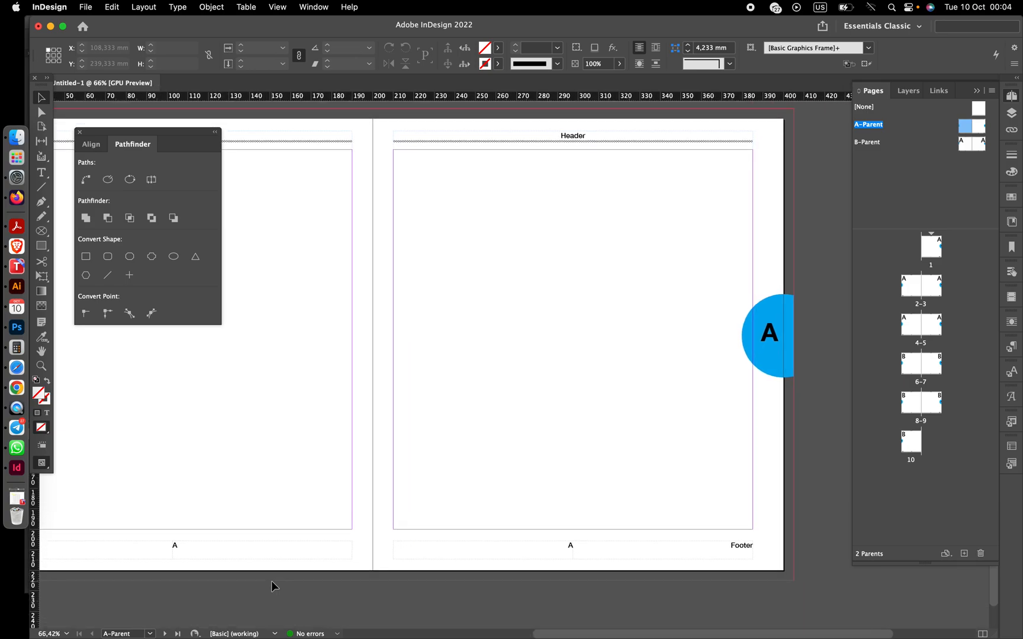
double_click(913, 288)
scroll(537, 314, "right", 5)
scroll(537, 313, "down", 2)
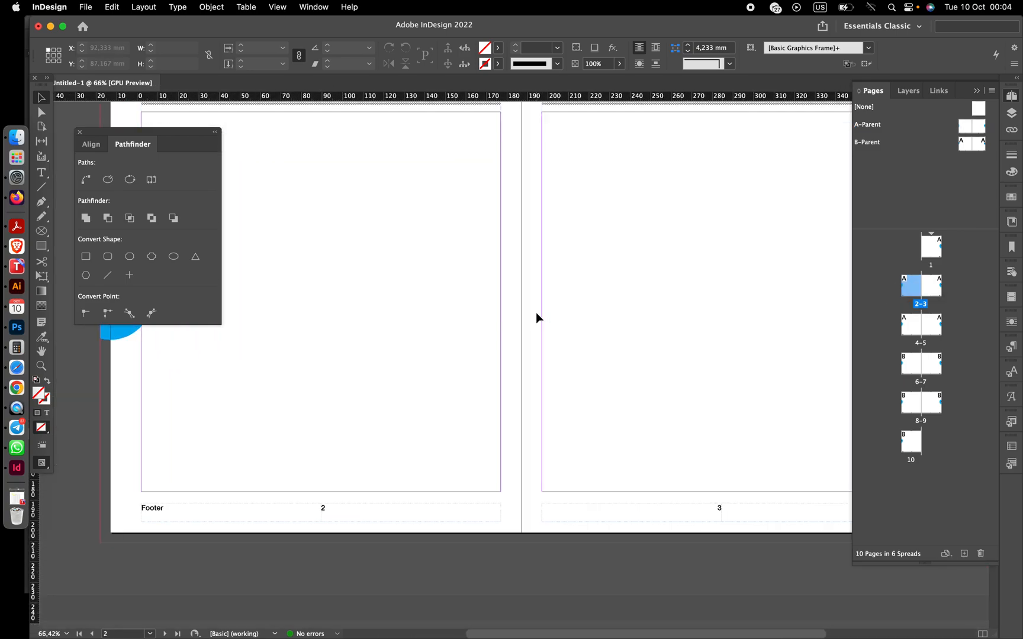
scroll(536, 314, "down", 5)
scroll(536, 314, "right", 2)
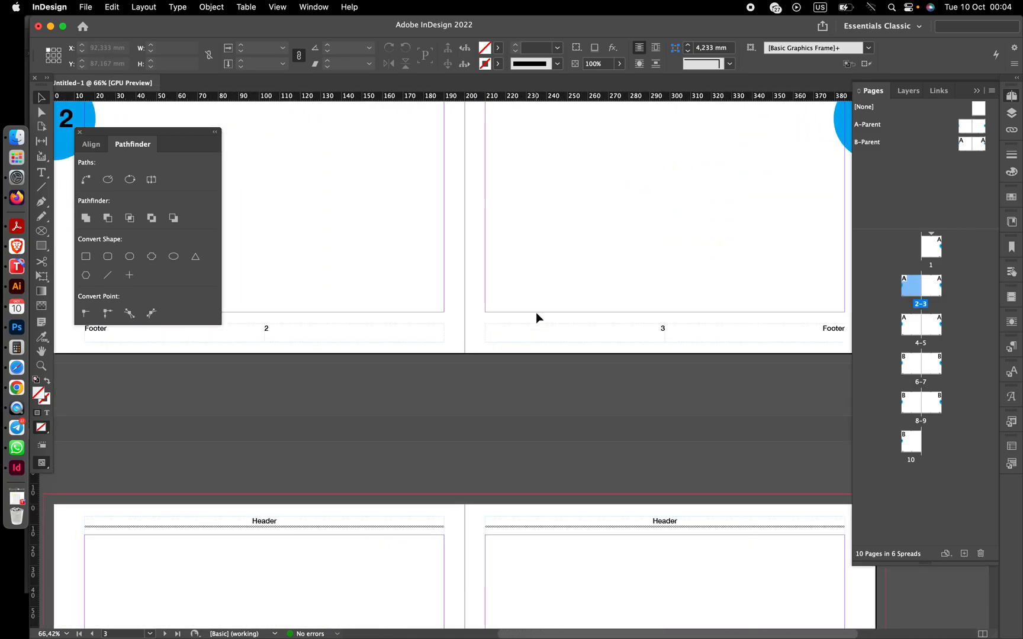
scroll(536, 314, "left", 3)
scroll(536, 311, "up", 1)
scroll(536, 311, "left", 3)
scroll(536, 311, "down", 7)
scroll(535, 311, "up", 2)
scroll(535, 311, "down", 2)
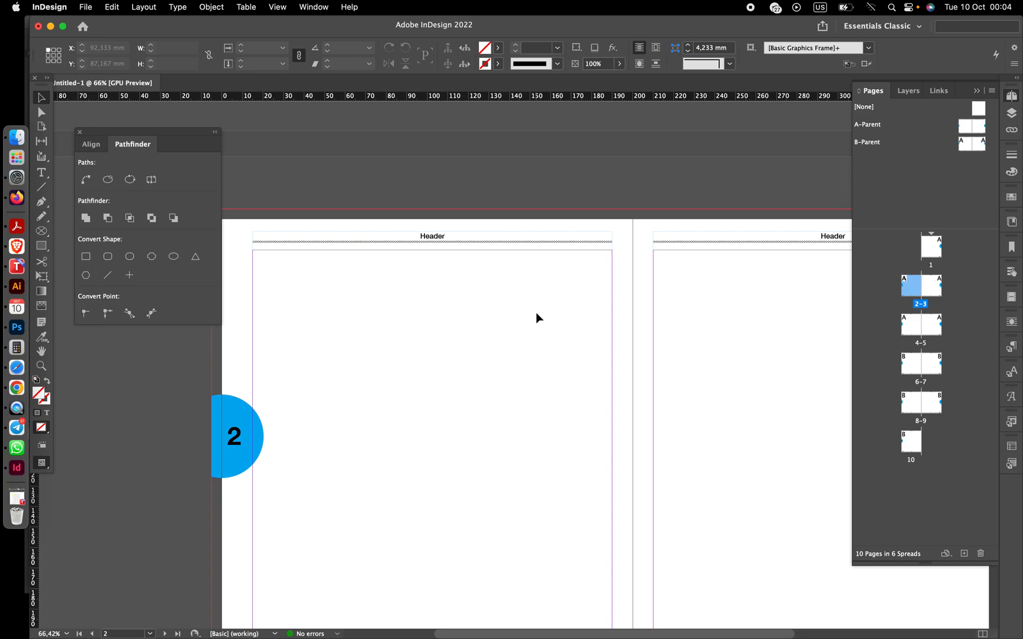
- Preview the document's spreads in Presentation mode
key("shift+w")
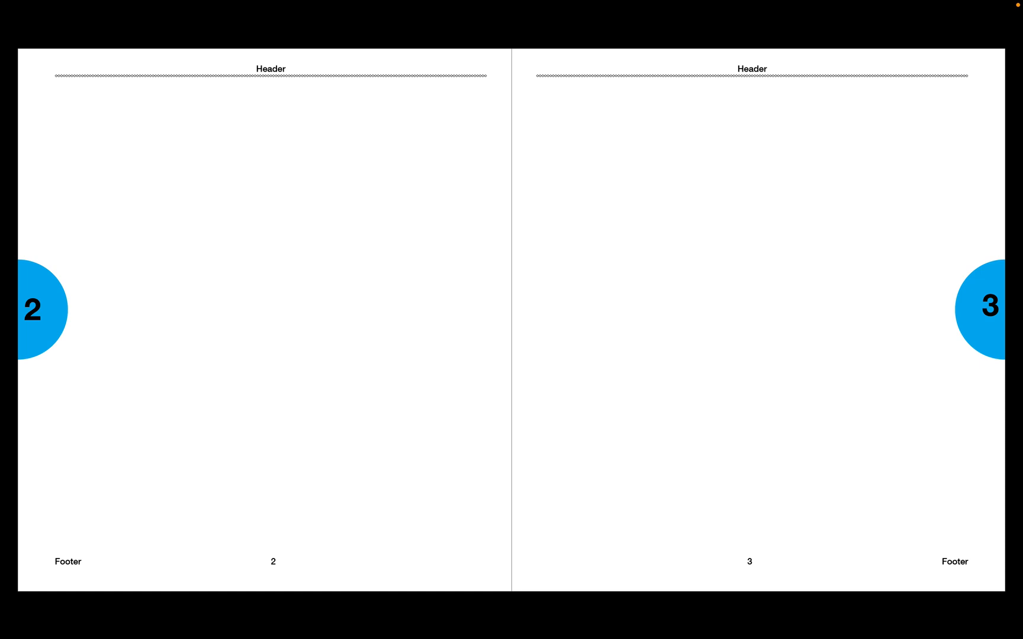
key("Right")
key("Right")
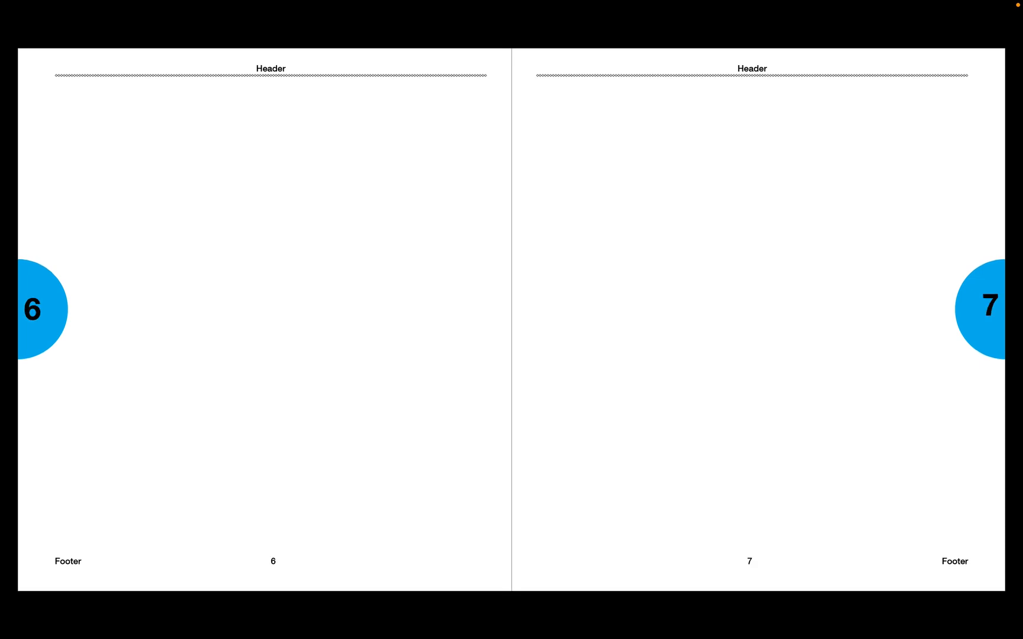
key("Right")
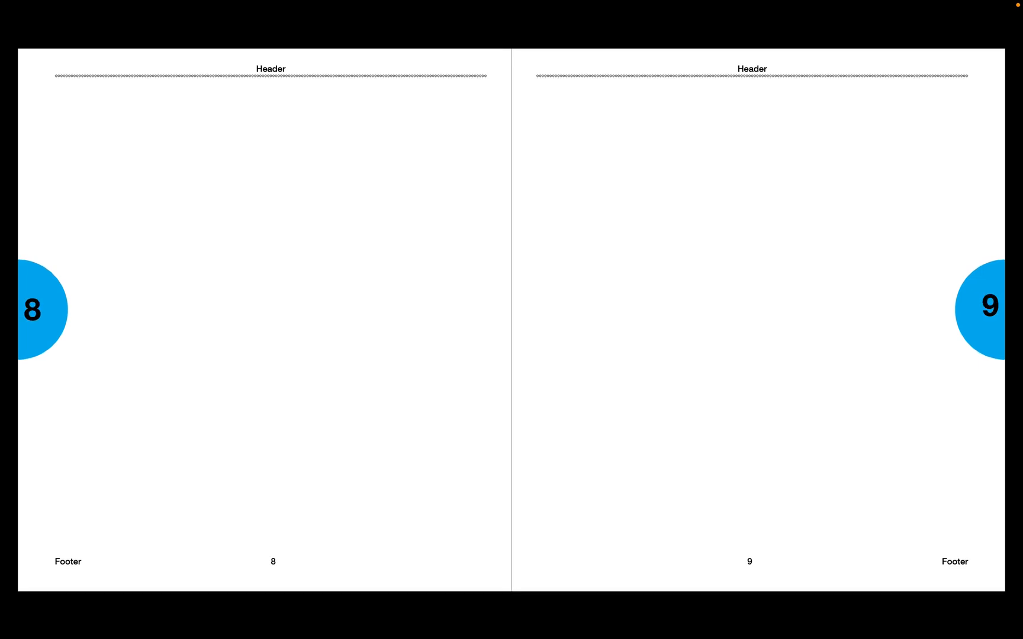
key("Right")
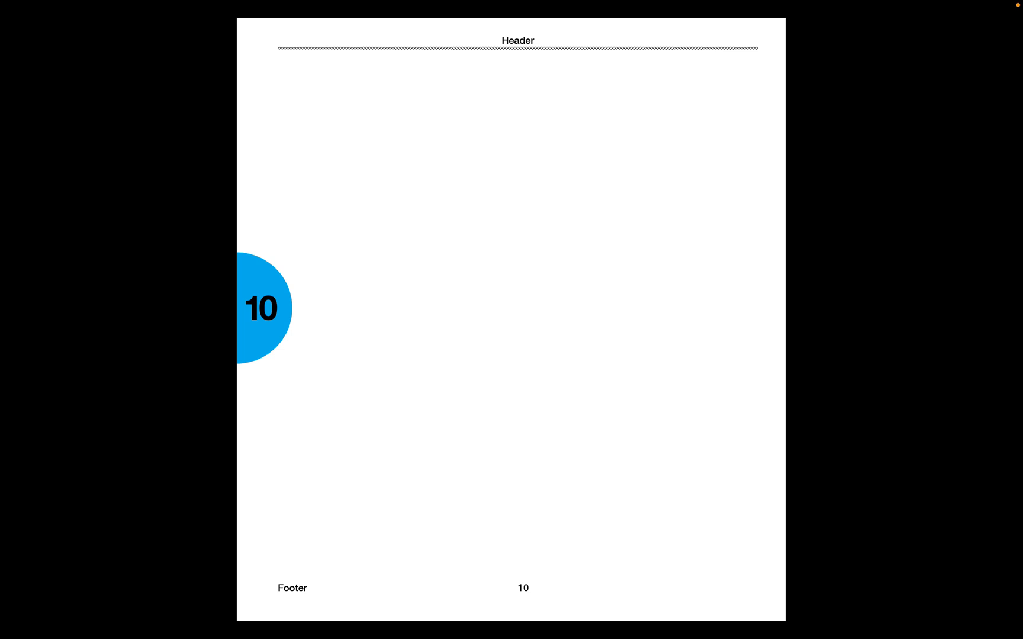
key("Escape")
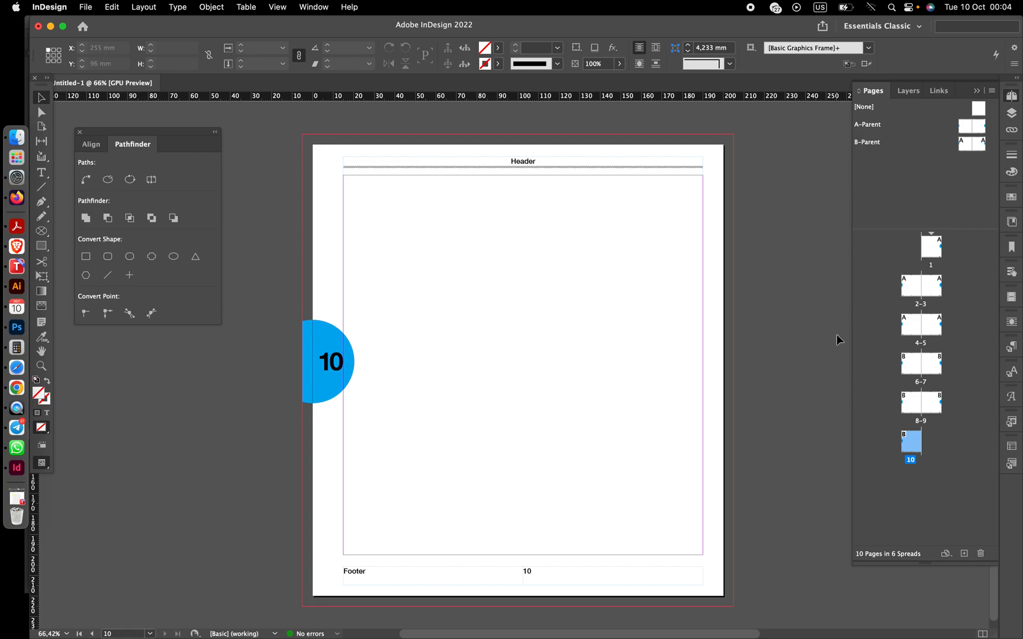
- Open the B-Parent spread and examine its headers, footers and tabs
double_click(971, 144)
scroll(674, 288, "right", 3)
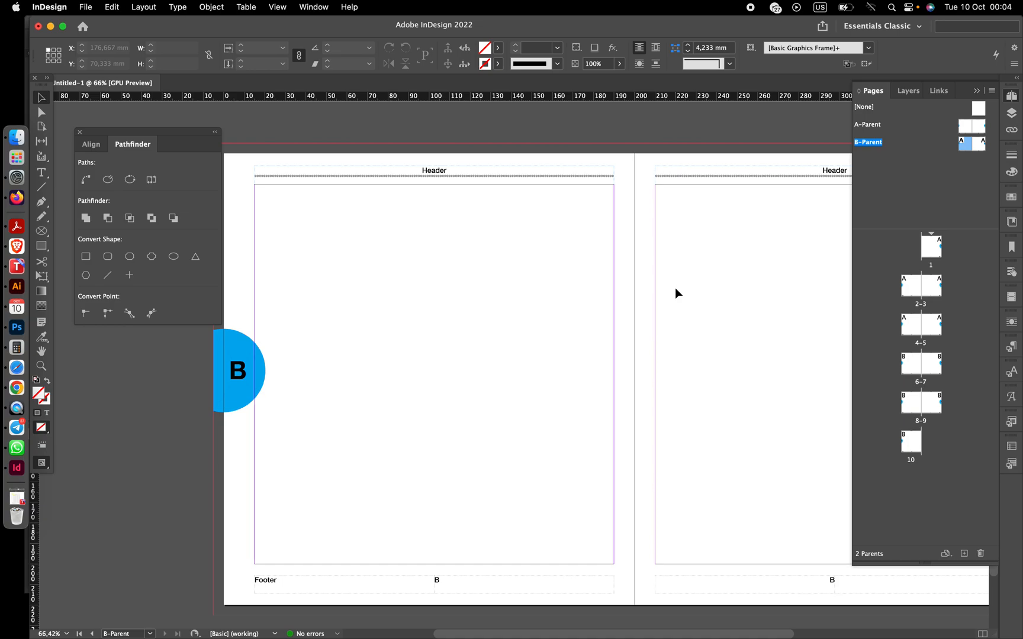
scroll(674, 288, "up", 1)
scroll(564, 294, "down", 5)
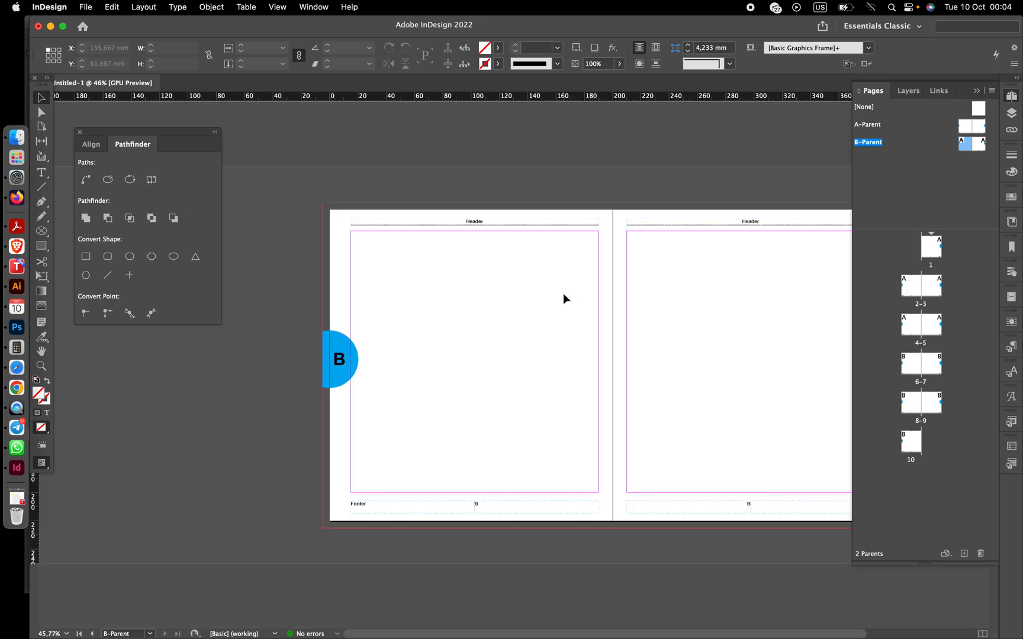
left_click_drag(275, 212, 728, 485)
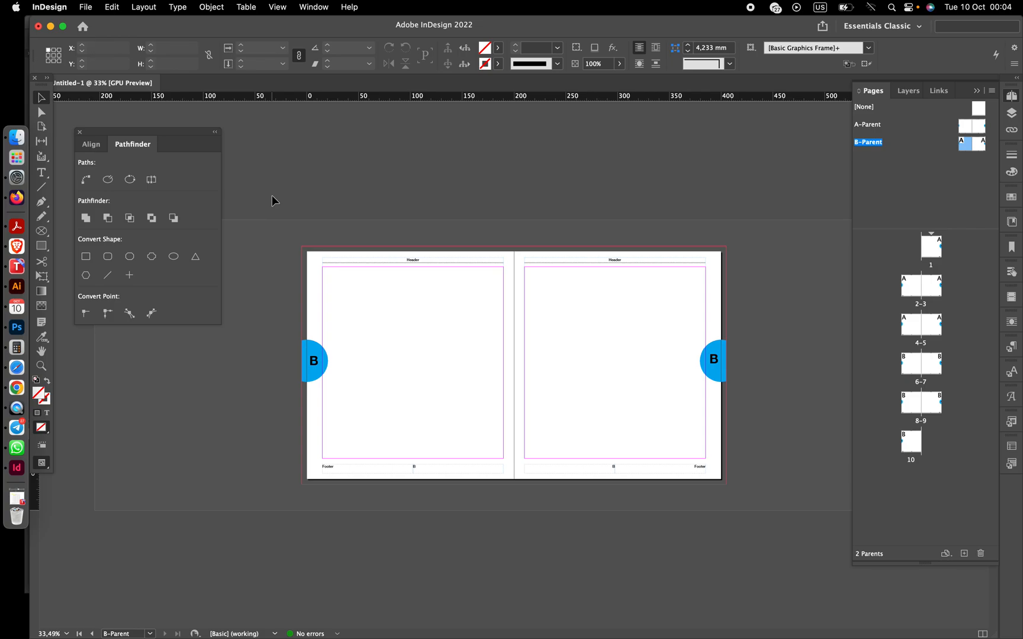
left_click_drag(271, 220, 744, 502)
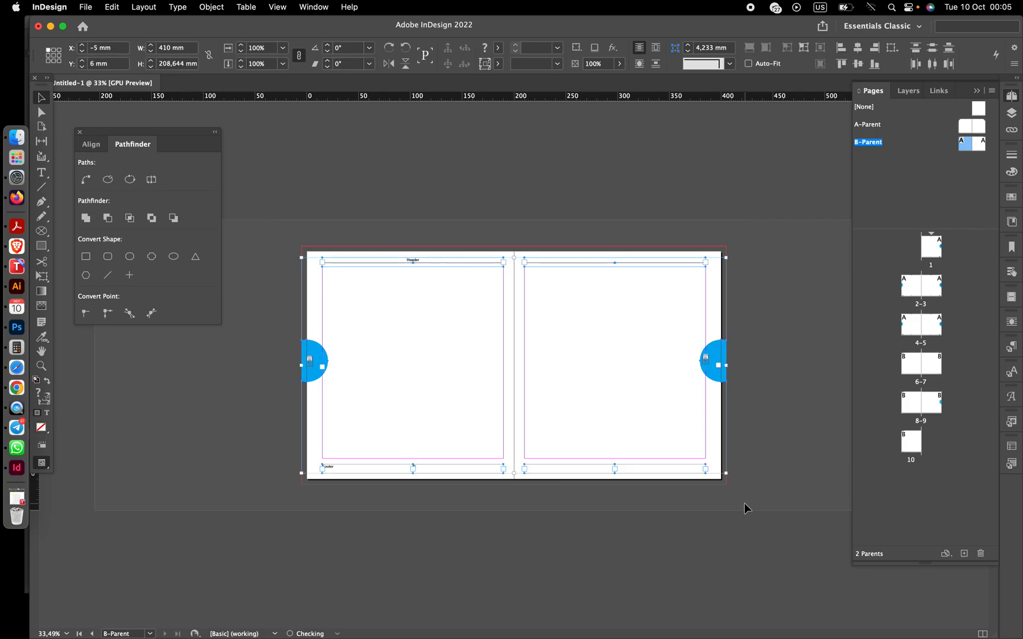
left_click(250, 413)
scroll(250, 413, "up", 5)
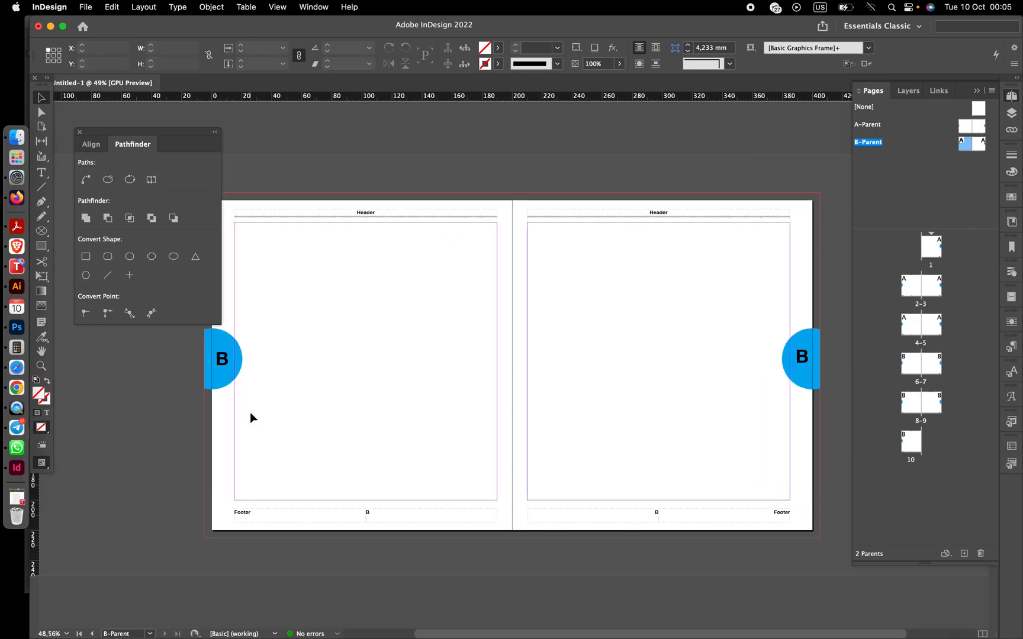
scroll(251, 412, "up", 1)
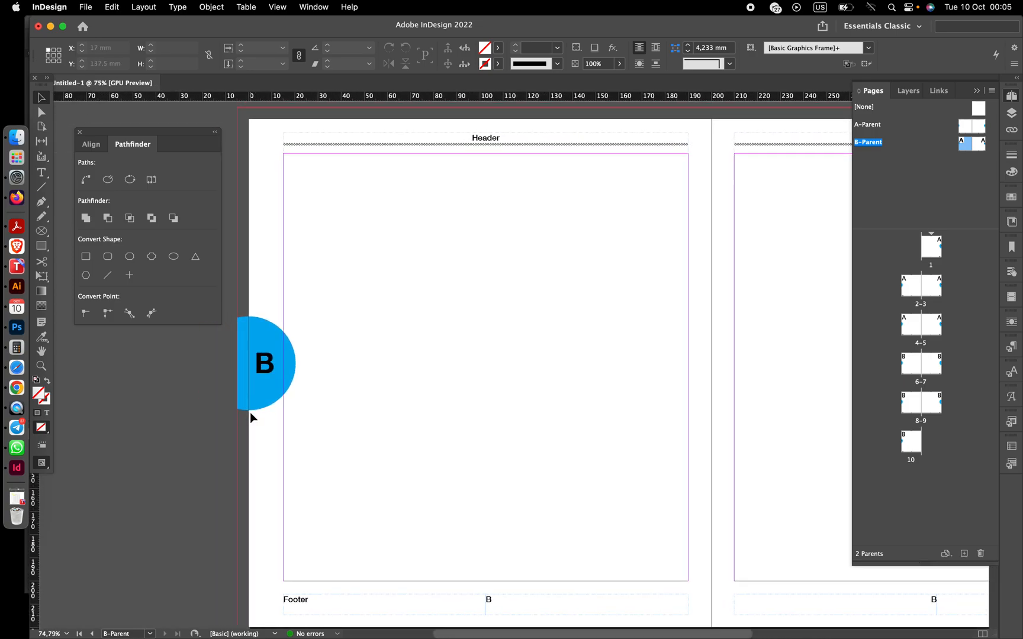
scroll(250, 413, "down", 3)
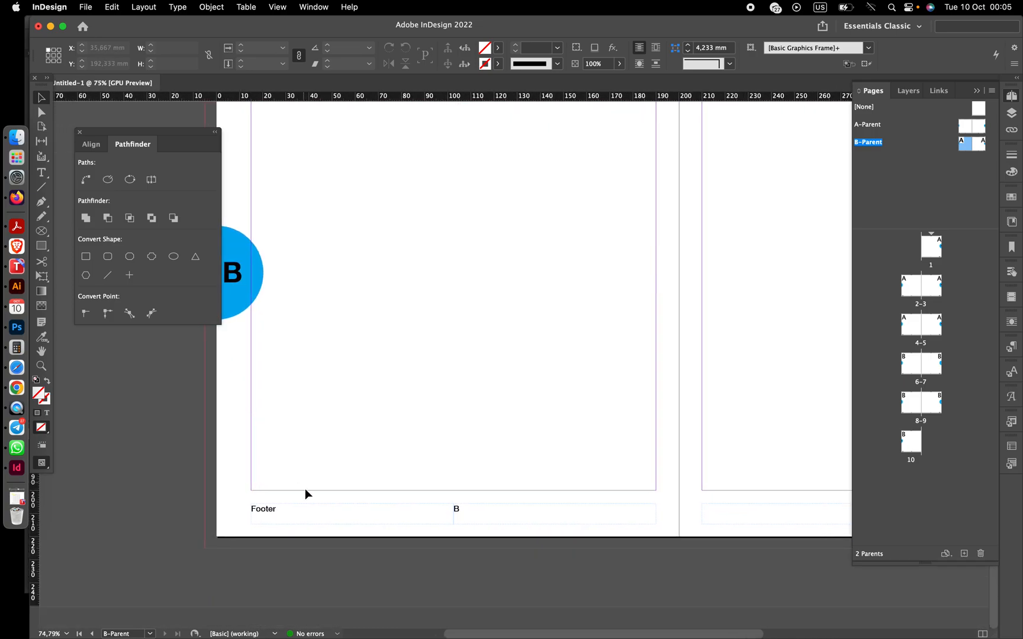
- Draw a rectangle about 252 × 14 mm over the footer area of the left B-Parent page
left_click(264, 503)
left_click(213, 486)
left_click(41, 246)
left_click_drag(219, 498, 798, 530)
- Stretch the rectangle across the whole spread to 410 mm wide, starting at −5 mm
scroll(797, 530, "right", 5)
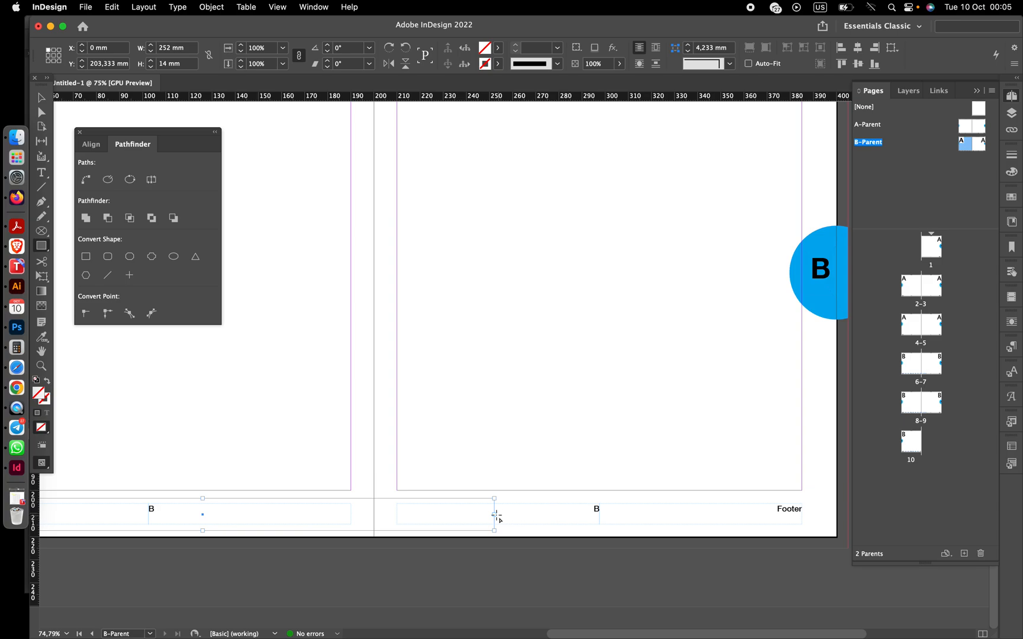
left_click(41, 99)
left_click_drag(495, 510, 846, 516)
scroll(559, 539, "left", 5)
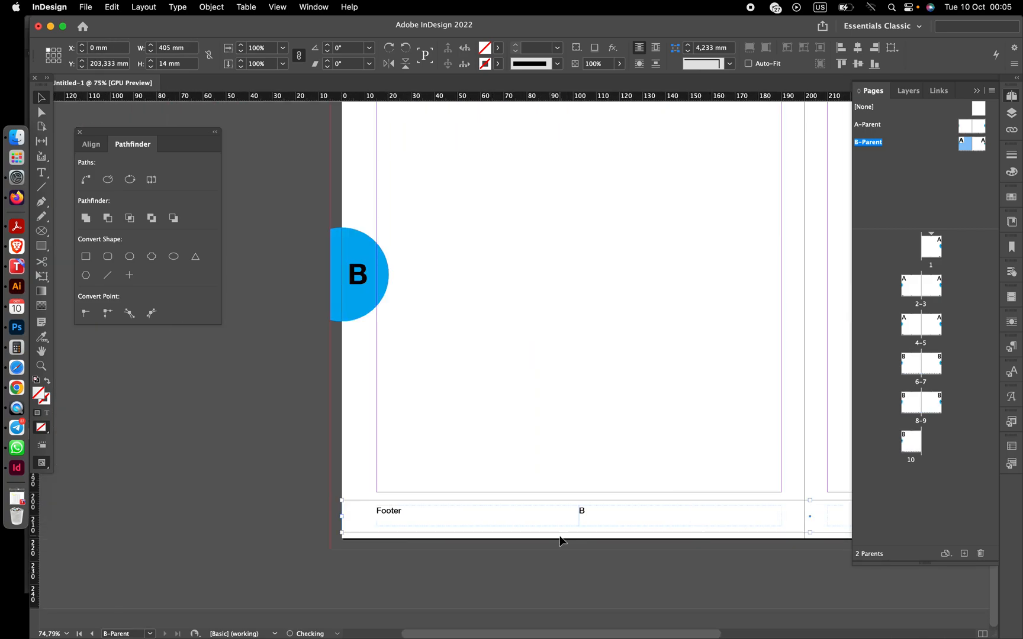
scroll(559, 540, "left", 5)
left_click_drag(474, 532, 462, 534)
scroll(544, 584, "right", 10)
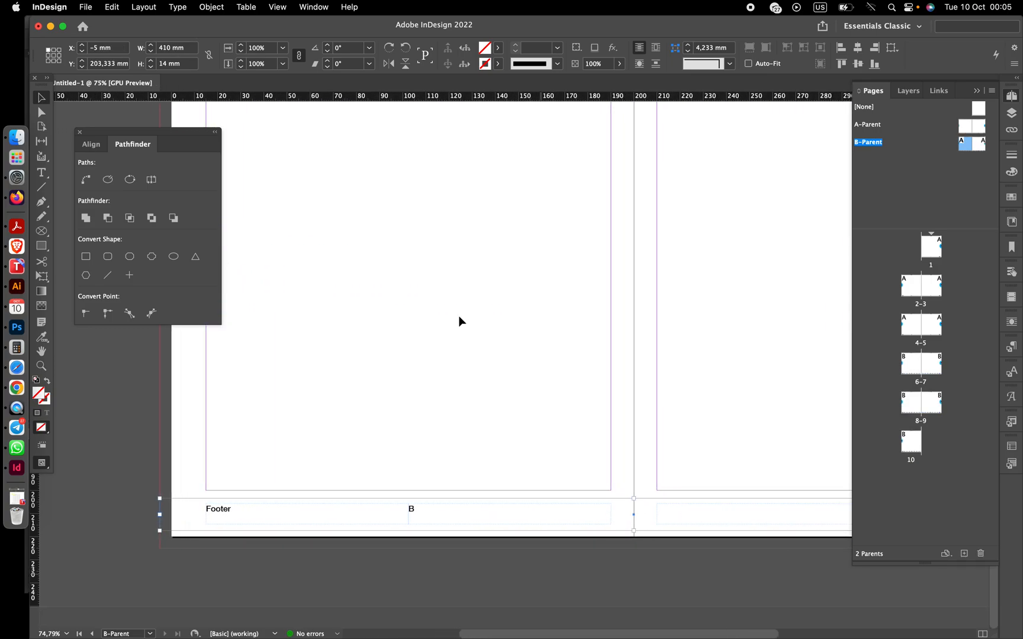
- Fill the footer rectangle with the cyan swatch C=100 M=0 Y=0 K=0
left_click(498, 47)
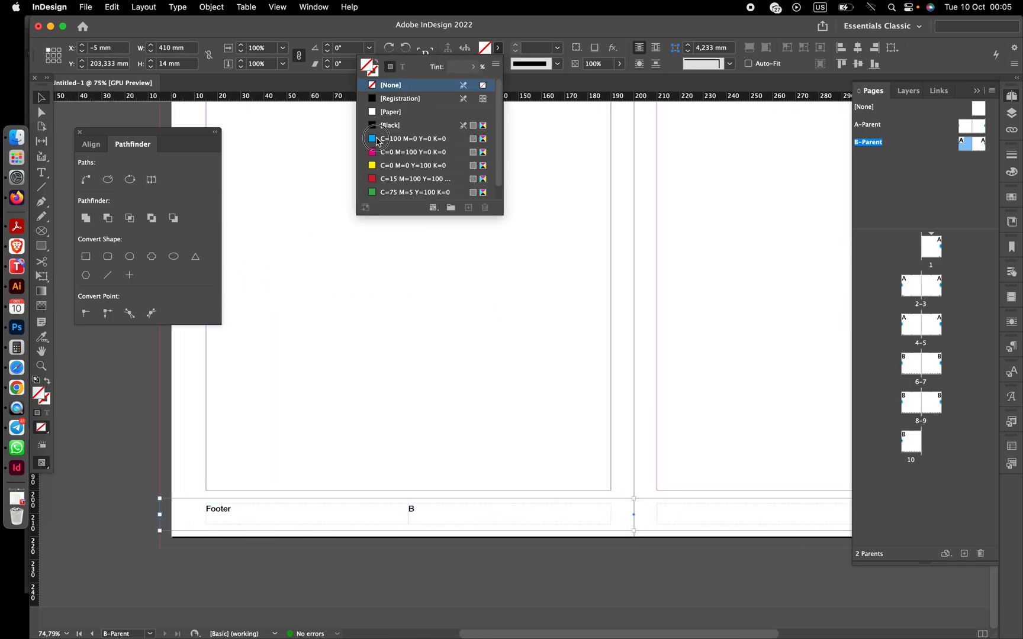
left_click(377, 139)
scroll(399, 330, "left", 5)
scroll(399, 330, "up", 2)
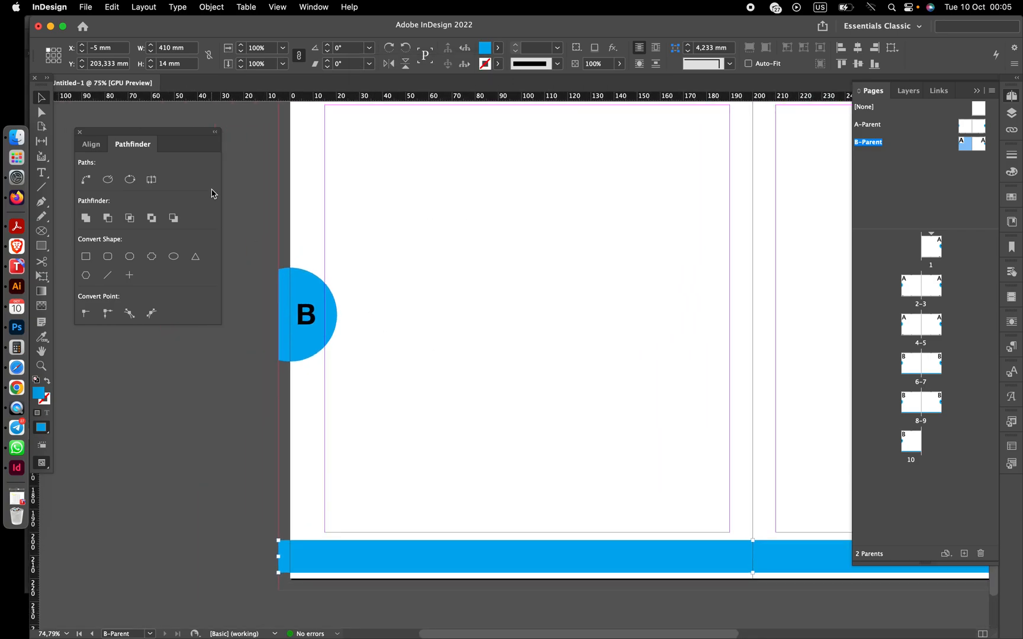
scroll(349, 275, "right", 3)
scroll(349, 275, "down", 2)
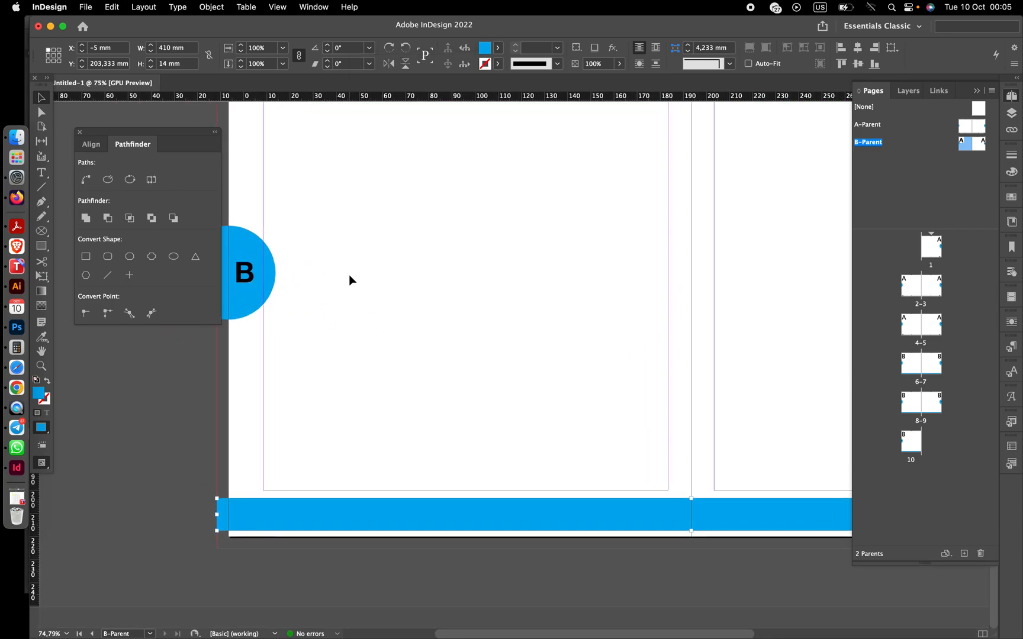
scroll(348, 275, "down", 5)
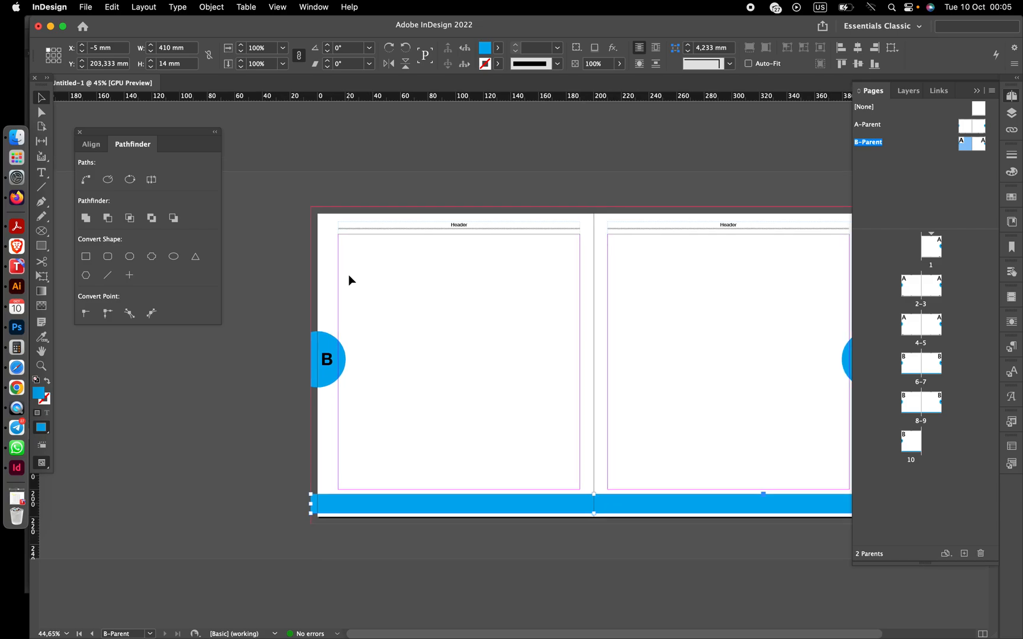
- Send the cyan footer bar to the back behind the footer text
right_click(355, 504)
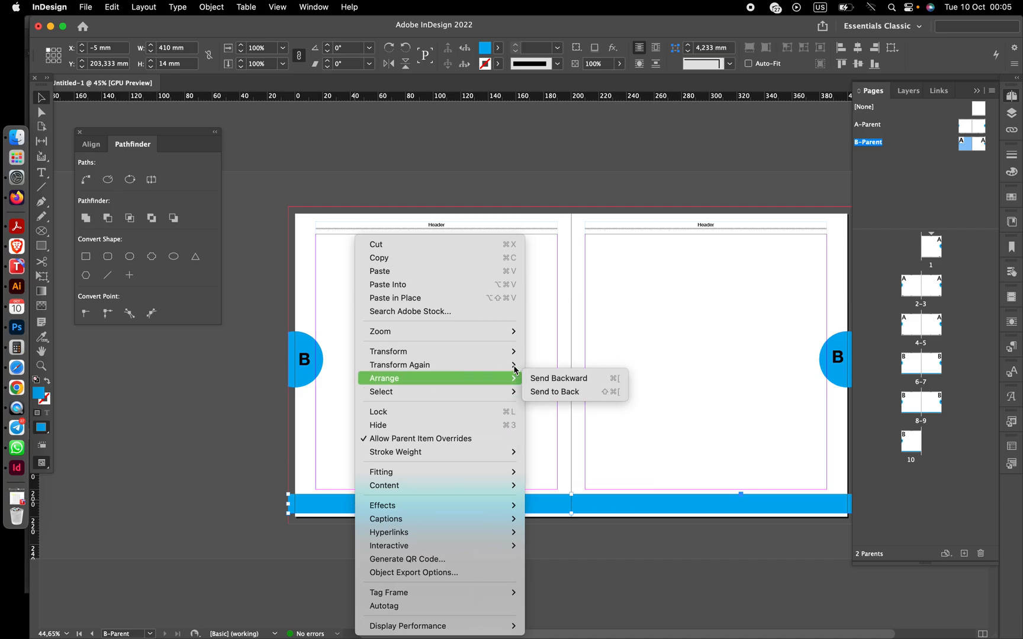
mouse_move(513, 382)
left_click(541, 392)
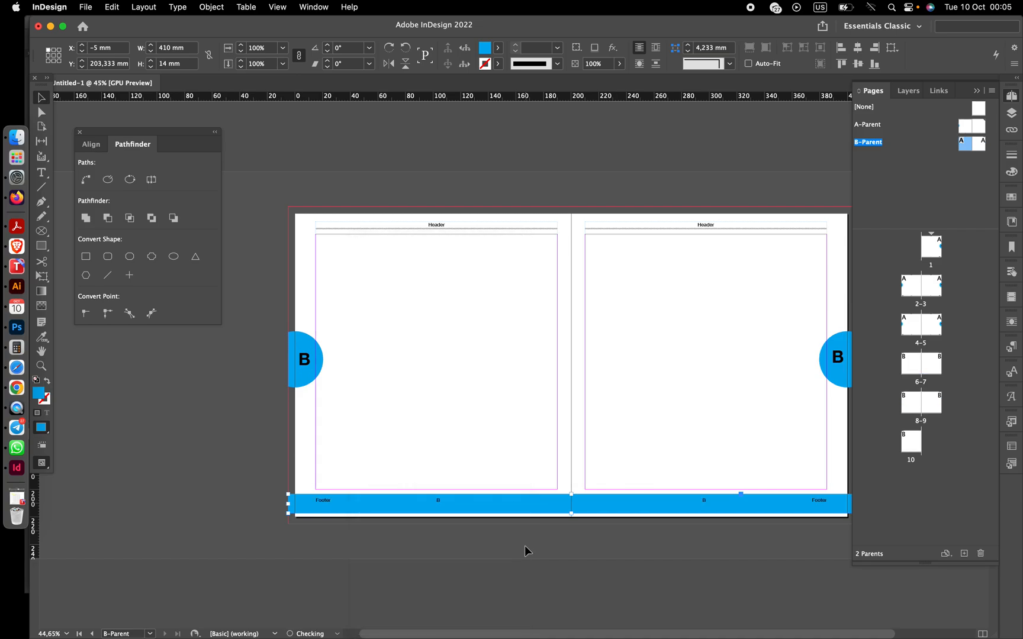
left_click(498, 554)
- Delete the half-circle page-number tabs on both B-Parent pages
scroll(497, 555, "right", 1)
scroll(498, 554, "right", 1)
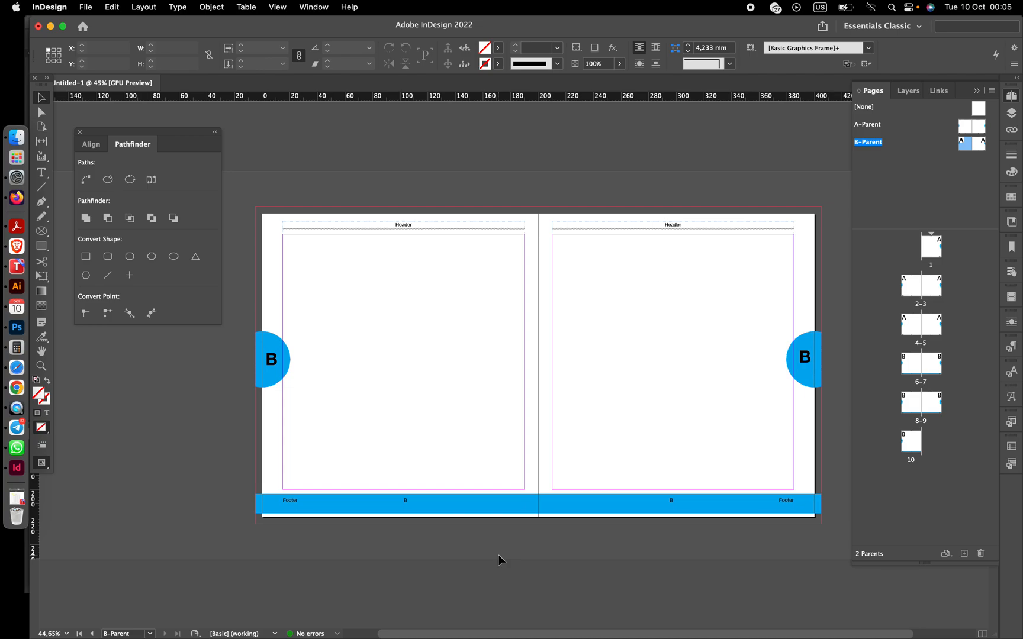
left_click_drag(242, 324, 308, 378)
key("BackSpace")
left_click_drag(775, 318, 834, 406)
key("BackSpace")
- On page 1, load the Word file HACKATHON AS A METHOD OF LEARNING.docx from Downloads for placing
scroll(834, 406, "right", 5)
scroll(834, 406, "right", 1)
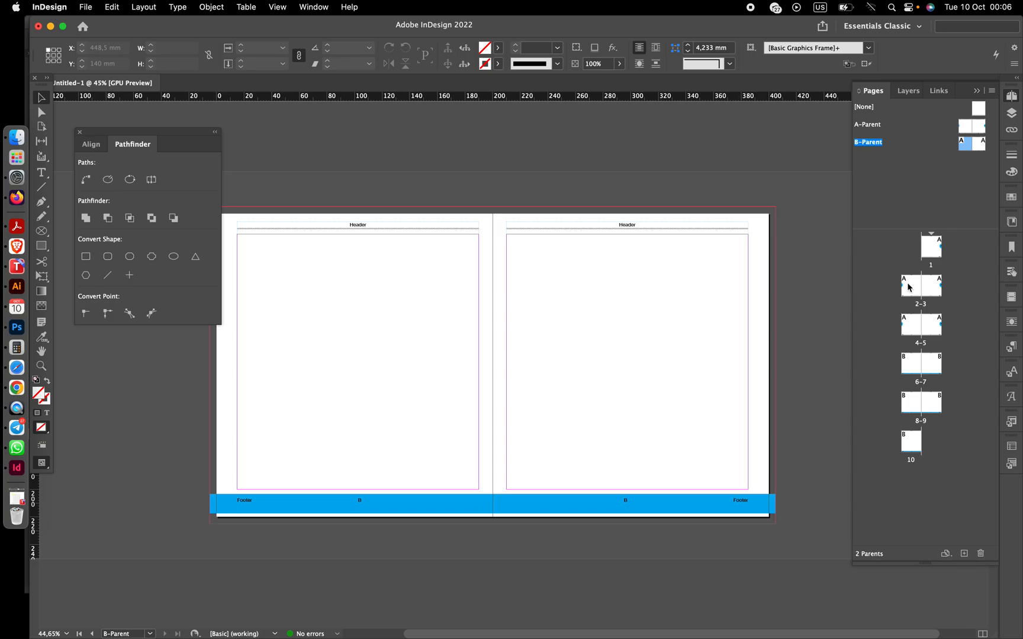
left_click(927, 254)
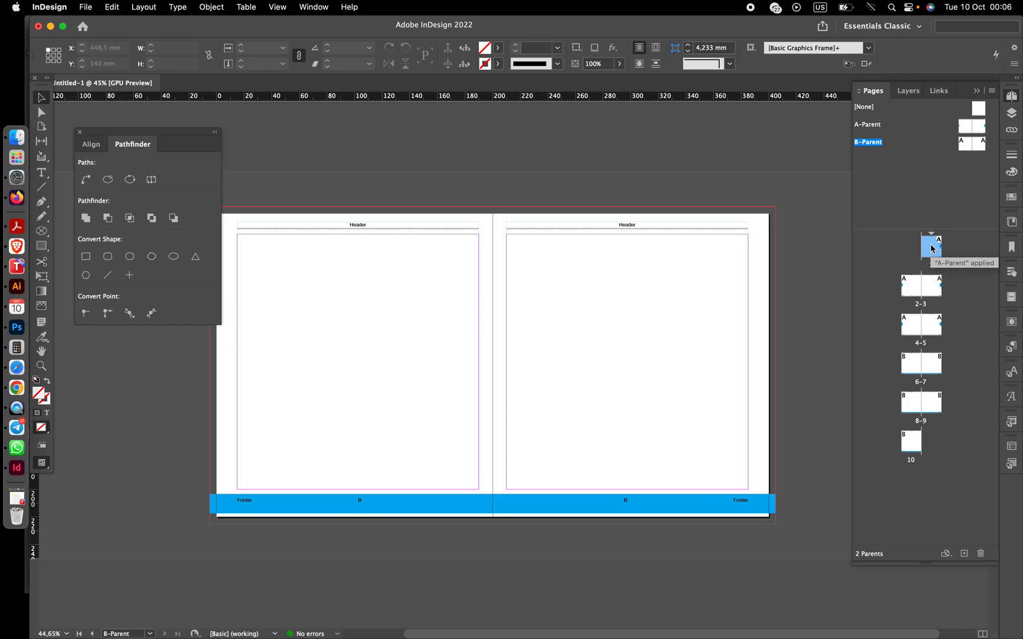
double_click(931, 248)
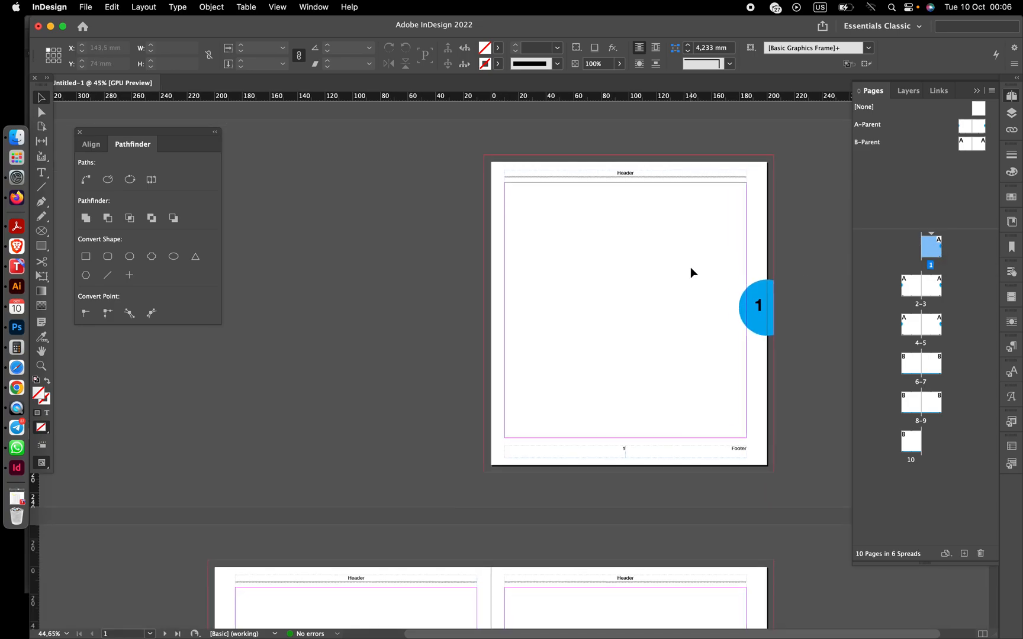
left_click(86, 7)
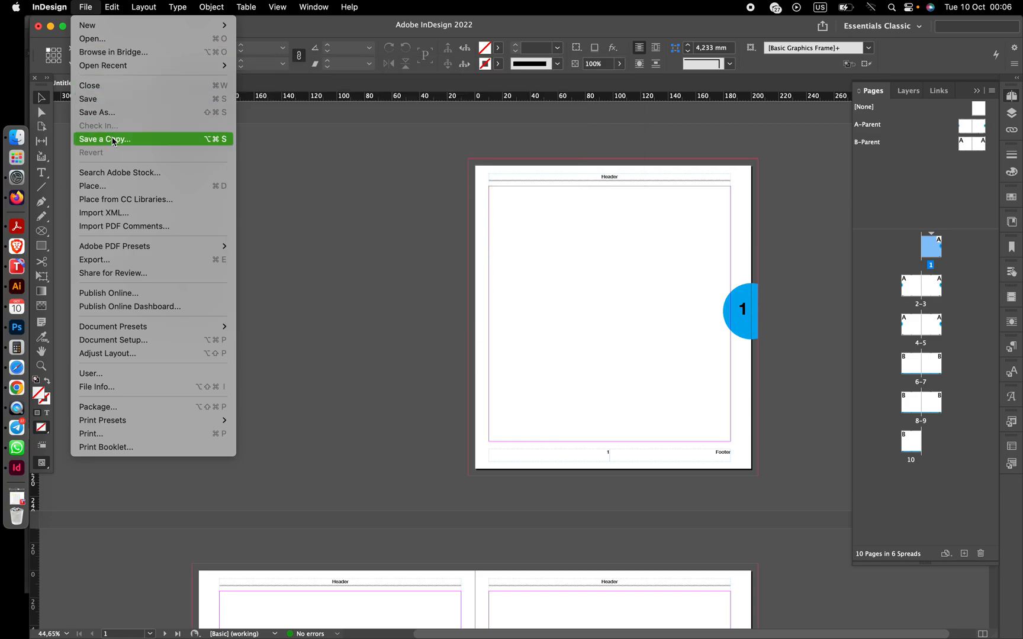
left_click(106, 188)
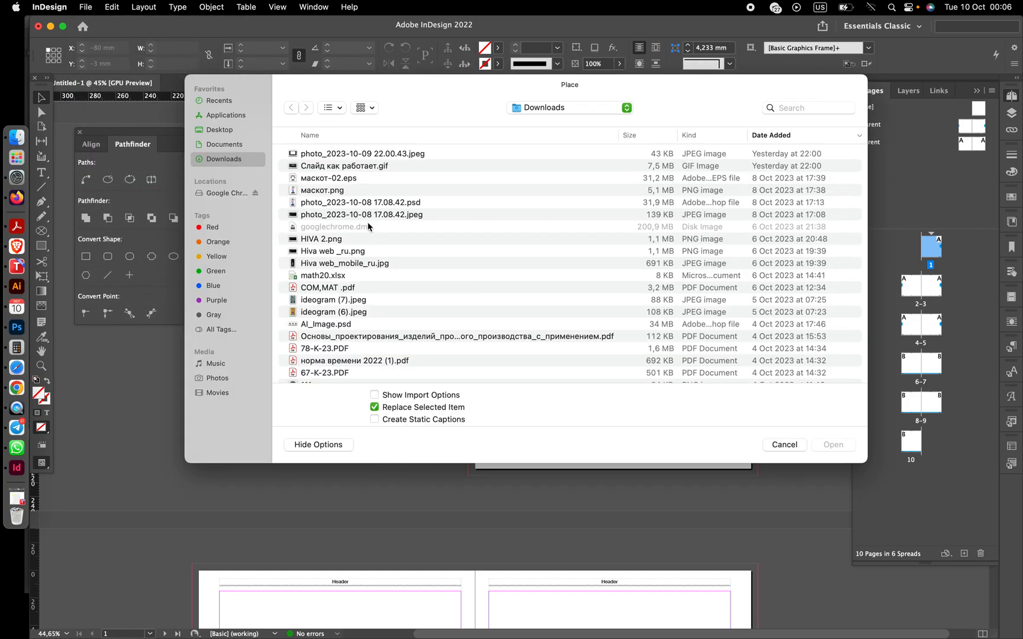
scroll(338, 247, "down", 1)
scroll(338, 247, "up", 1)
scroll(336, 245, "down", 5)
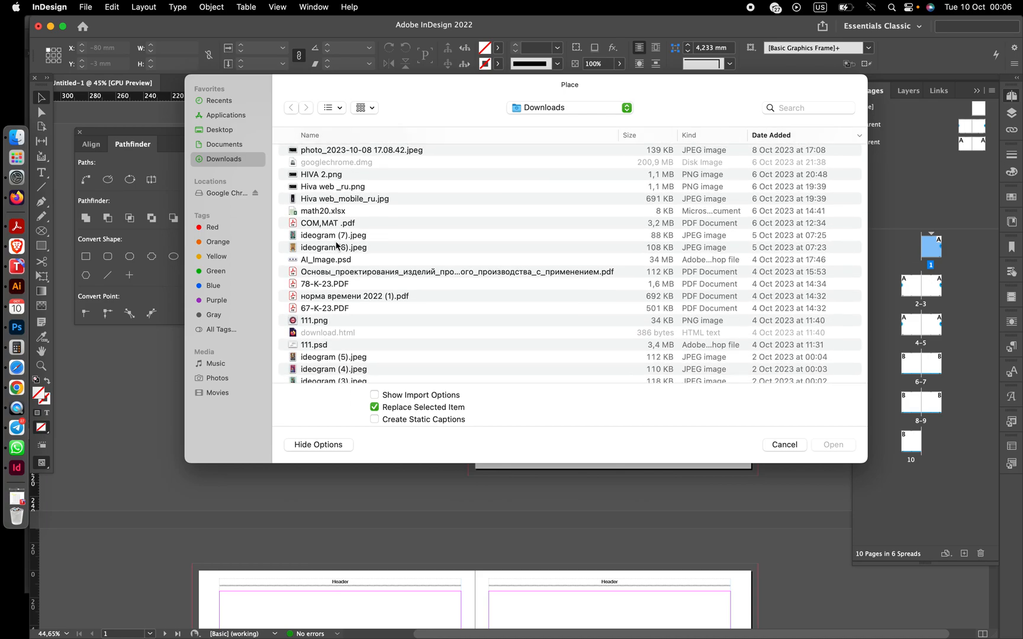
scroll(317, 253, "down", 10)
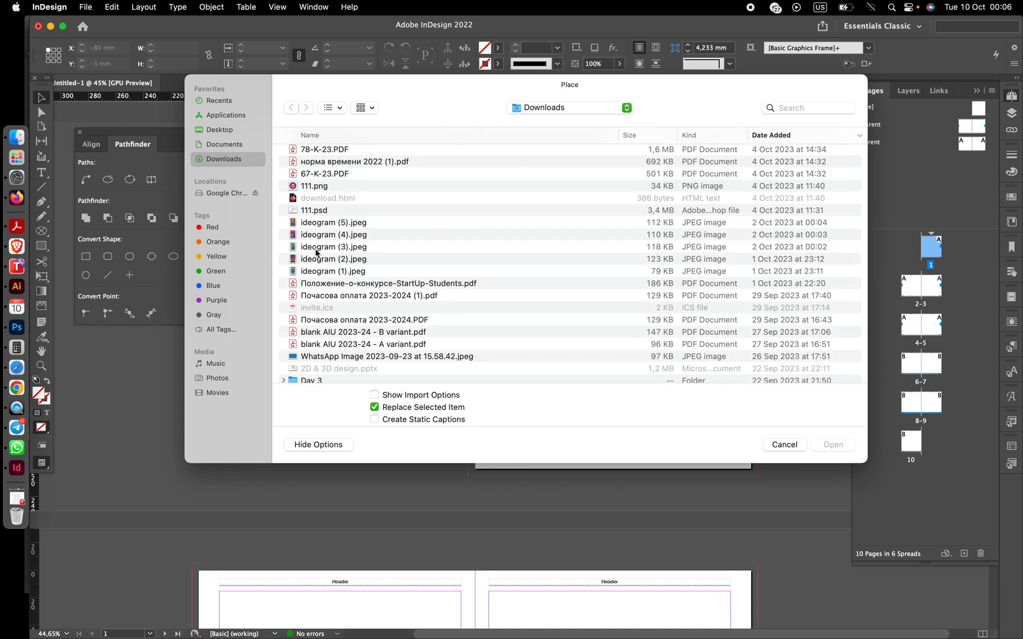
scroll(317, 254, "down", 8)
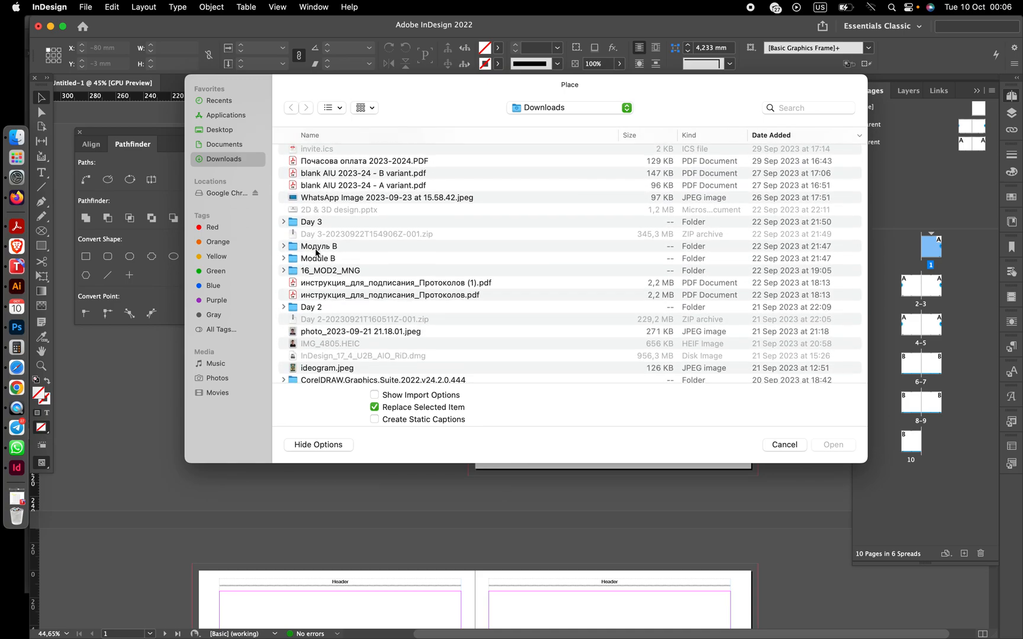
scroll(317, 253, "down", 10)
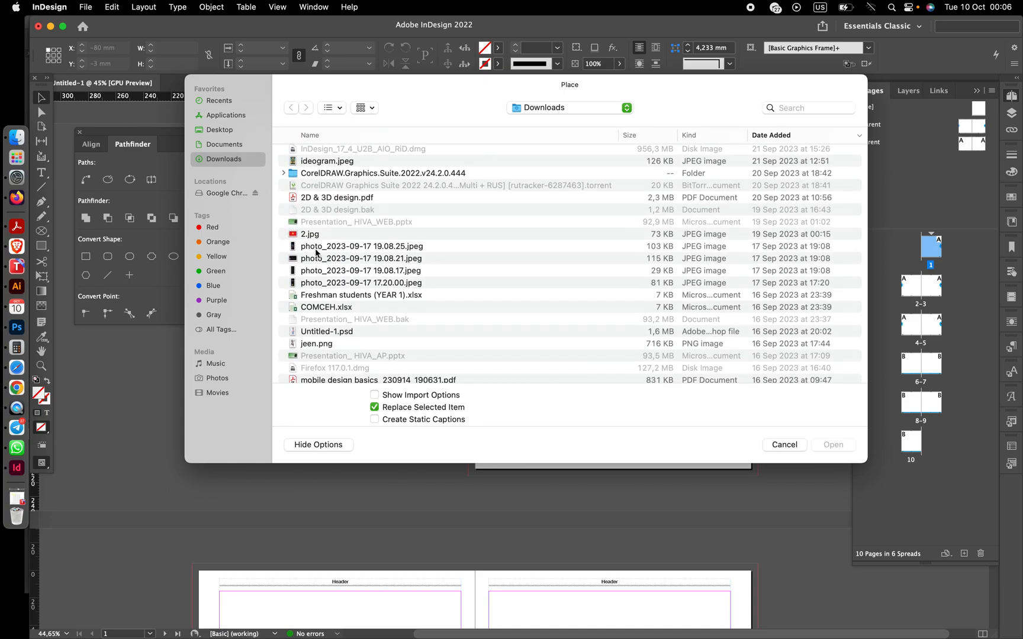
scroll(316, 253, "down", 10)
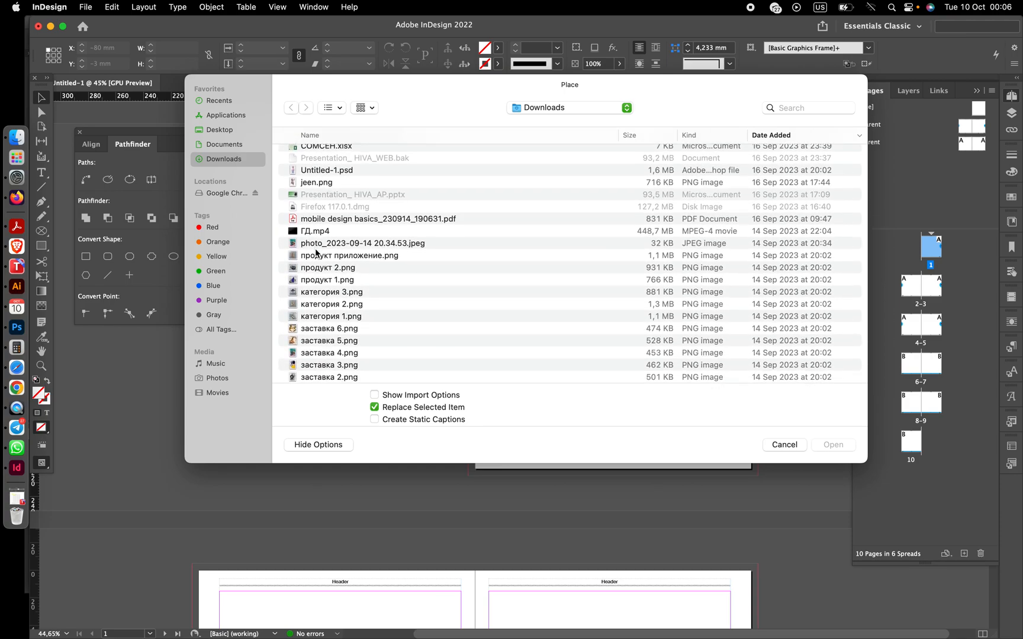
scroll(317, 253, "down", 10)
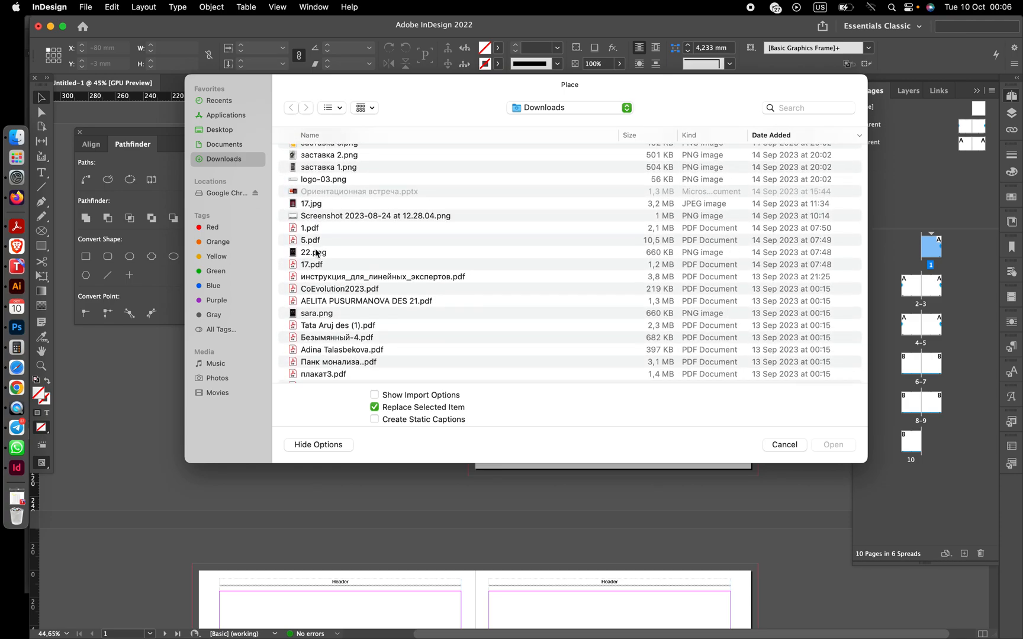
scroll(316, 253, "down", 10)
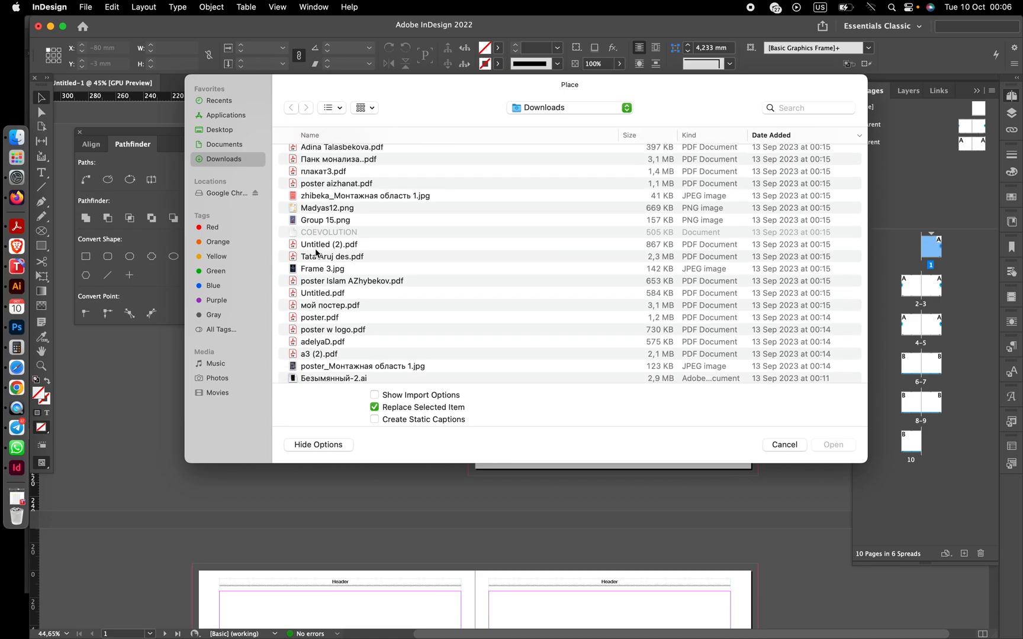
scroll(317, 254, "down", 10)
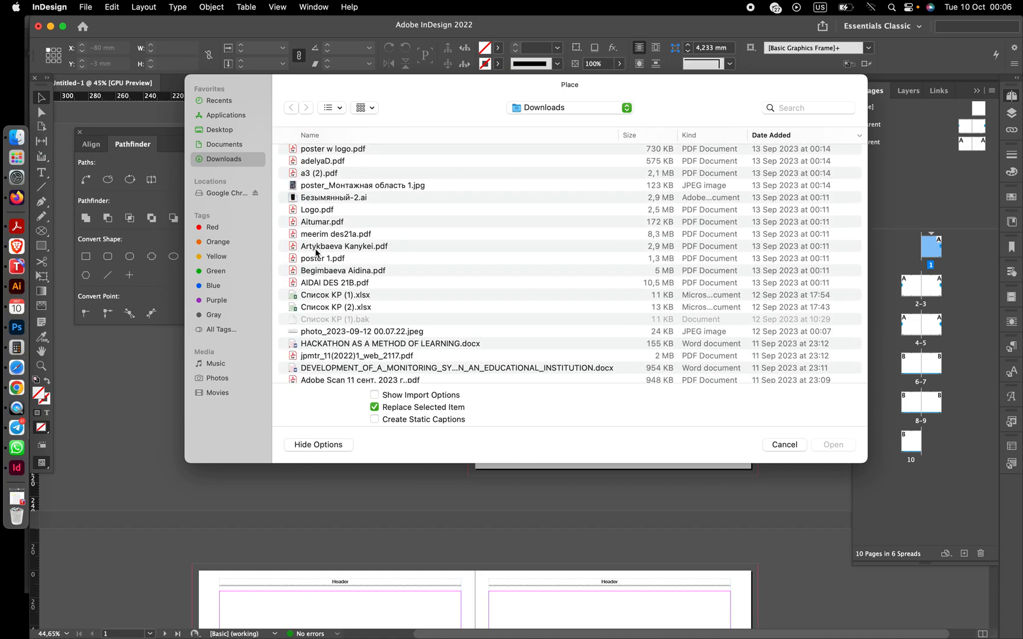
scroll(317, 254, "down", 1)
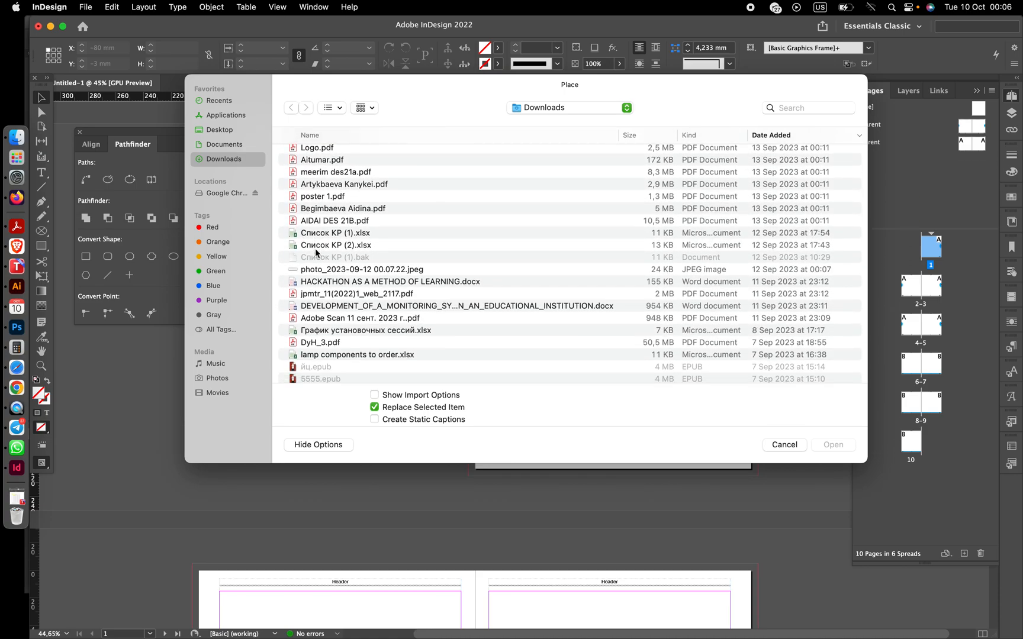
left_click(332, 285)
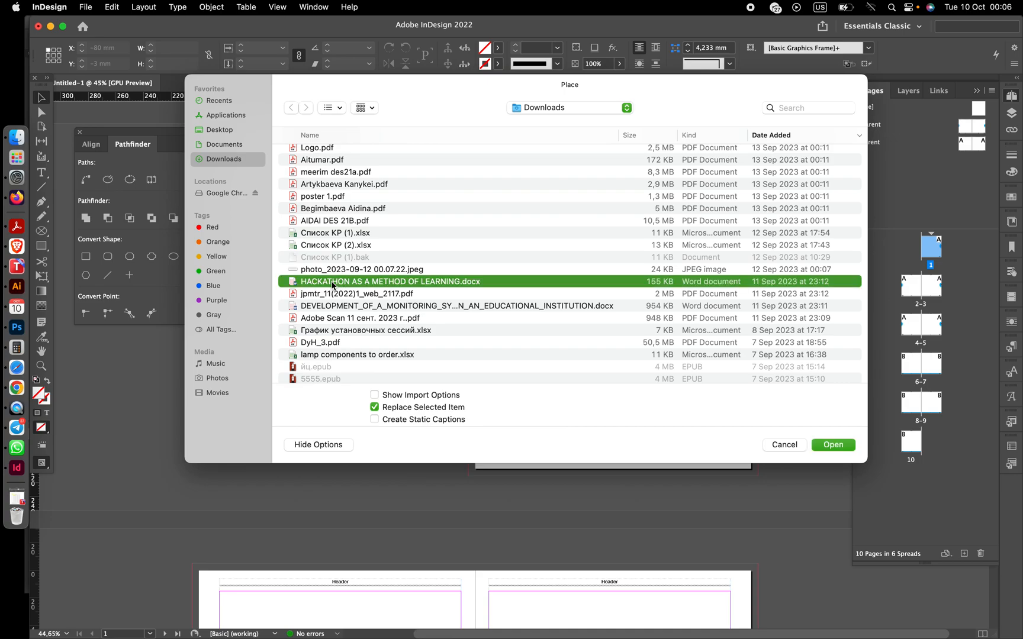
left_click(827, 448)
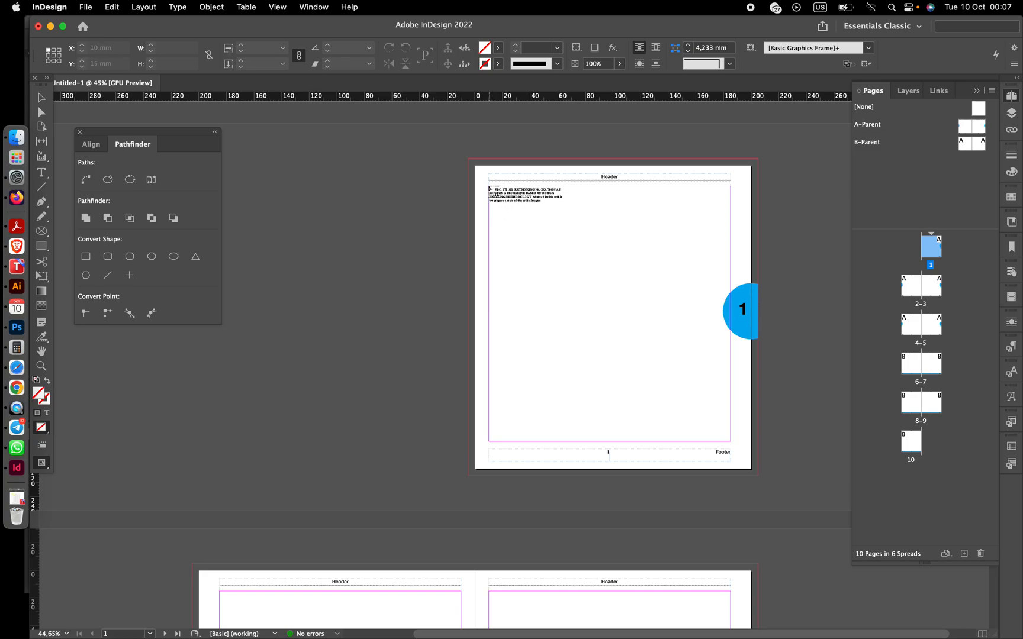
- Place the loaded text into page 1's text area, flowing it through the following pages
left_click(491, 191)
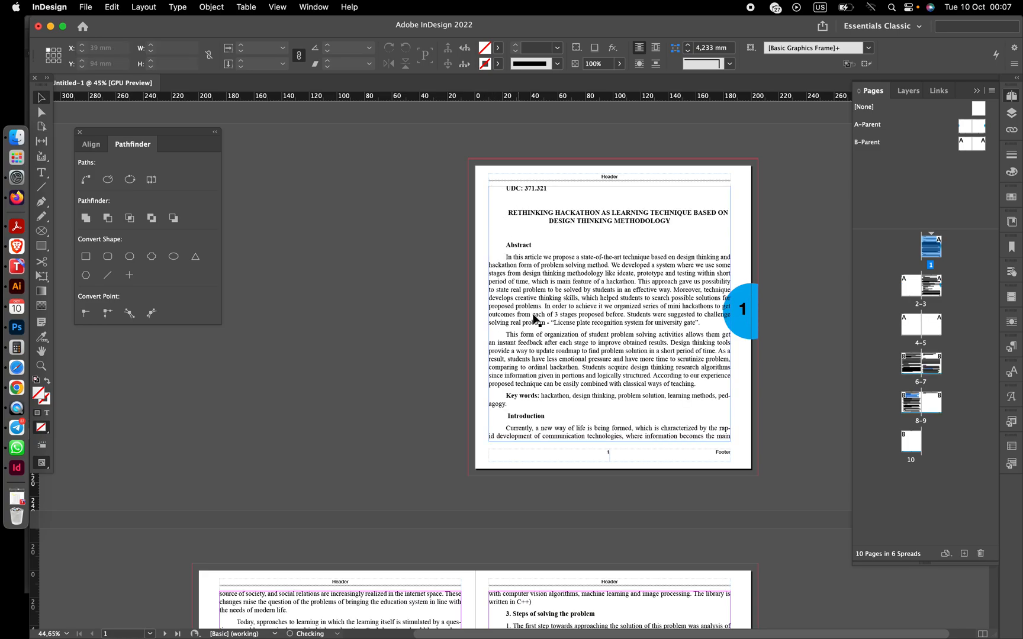
scroll(532, 327, "down", 6)
scroll(533, 319, "down", 10)
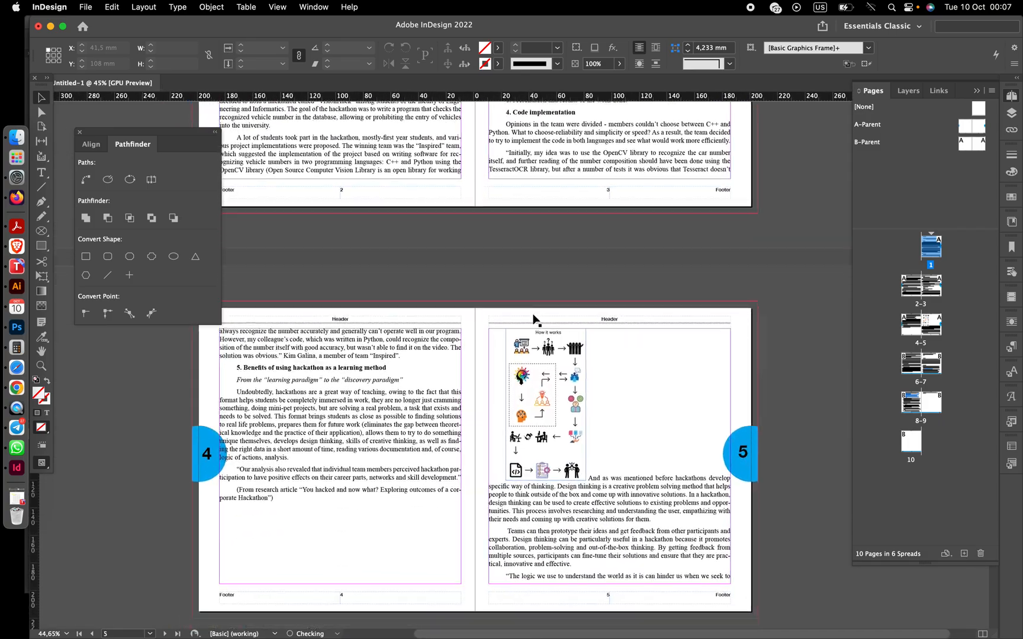
- Review the placed article text as it flows through all pages of the document
scroll(533, 319, "down", 12)
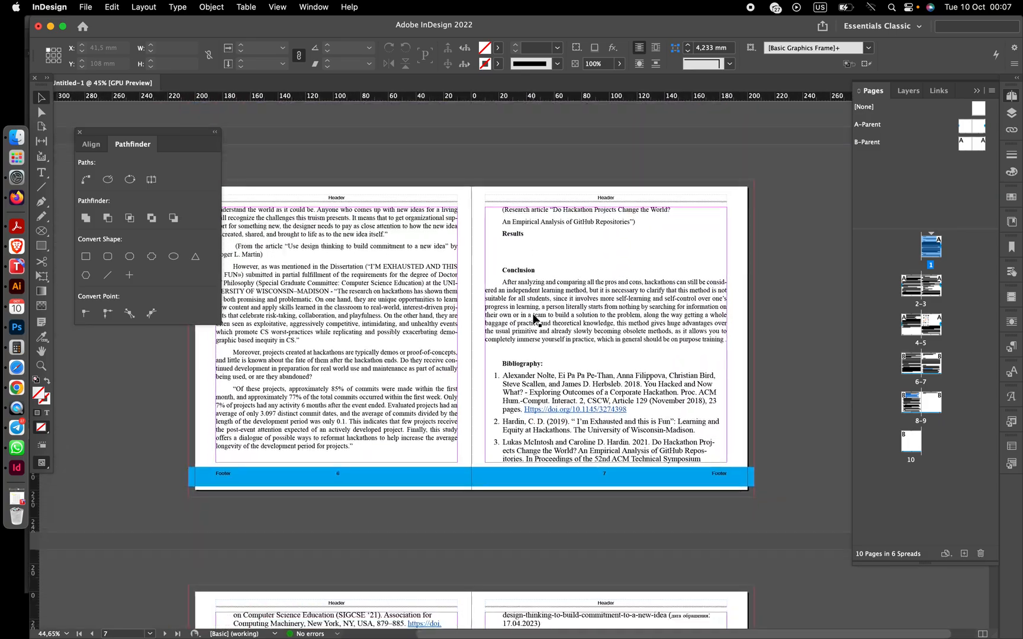
scroll(533, 319, "down", 8)
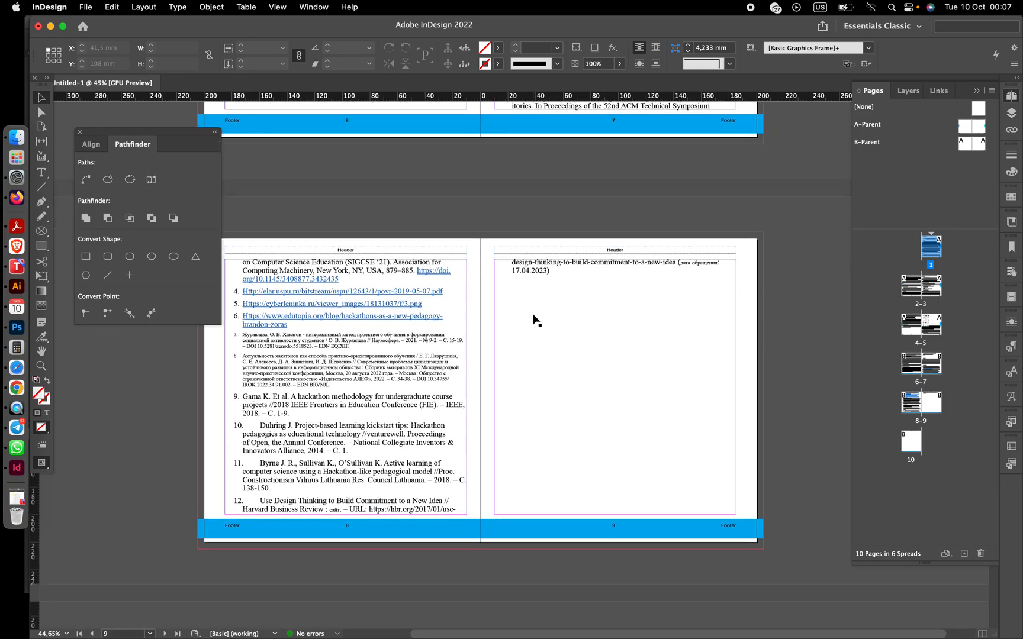
scroll(533, 319, "up", 20)
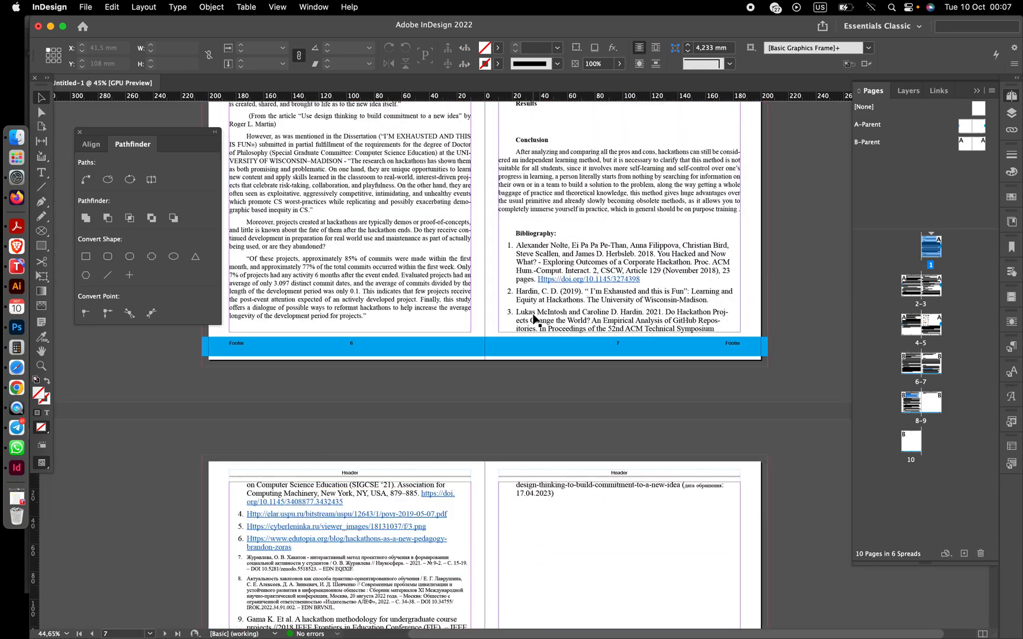
scroll(534, 320, "up", 8)
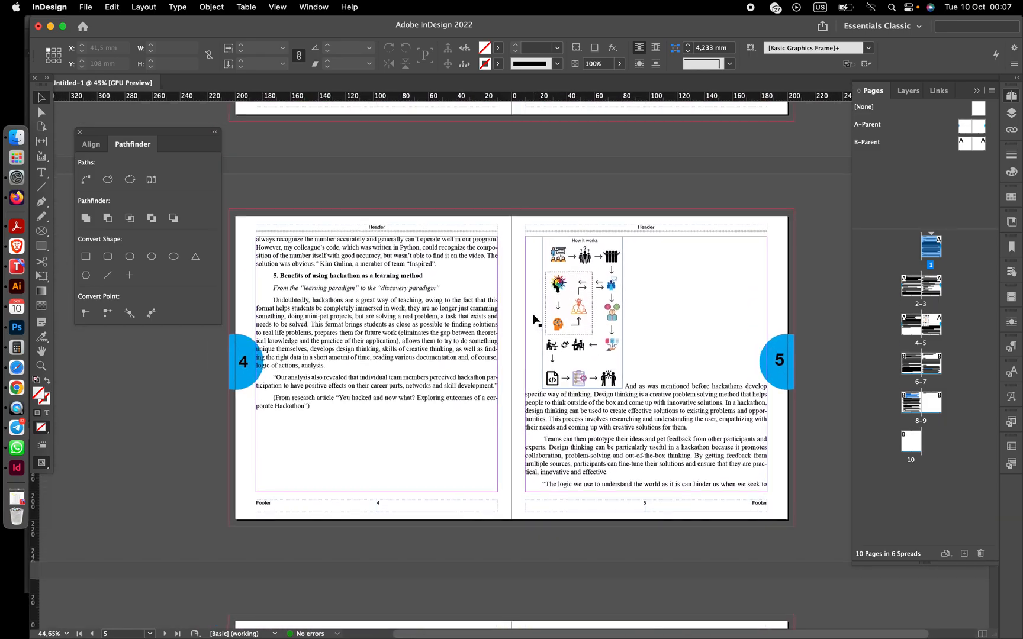
scroll(535, 320, "up", 1)
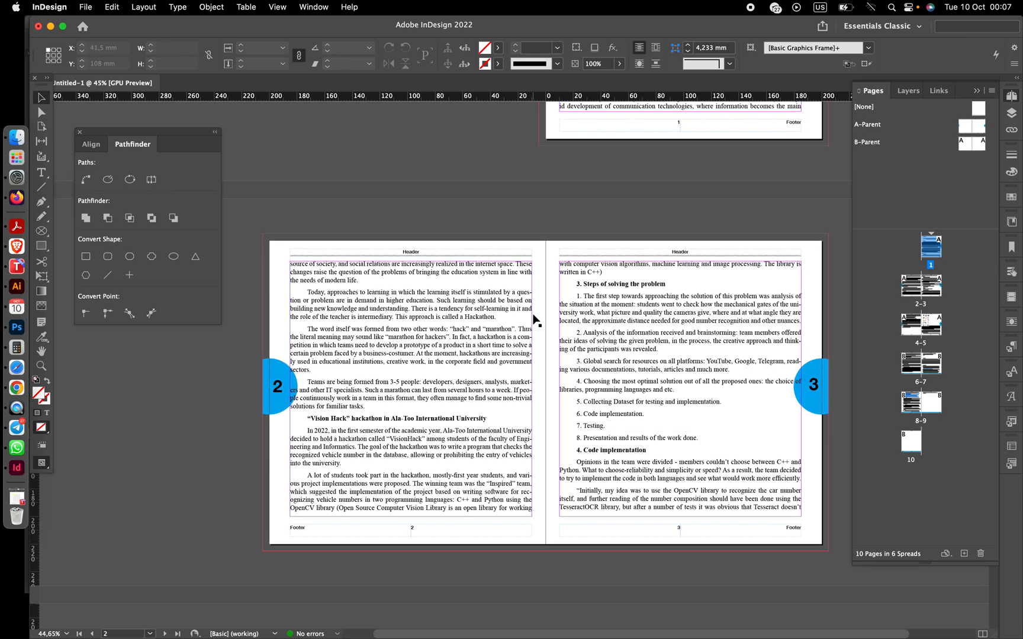
scroll(533, 314, "up", 8)
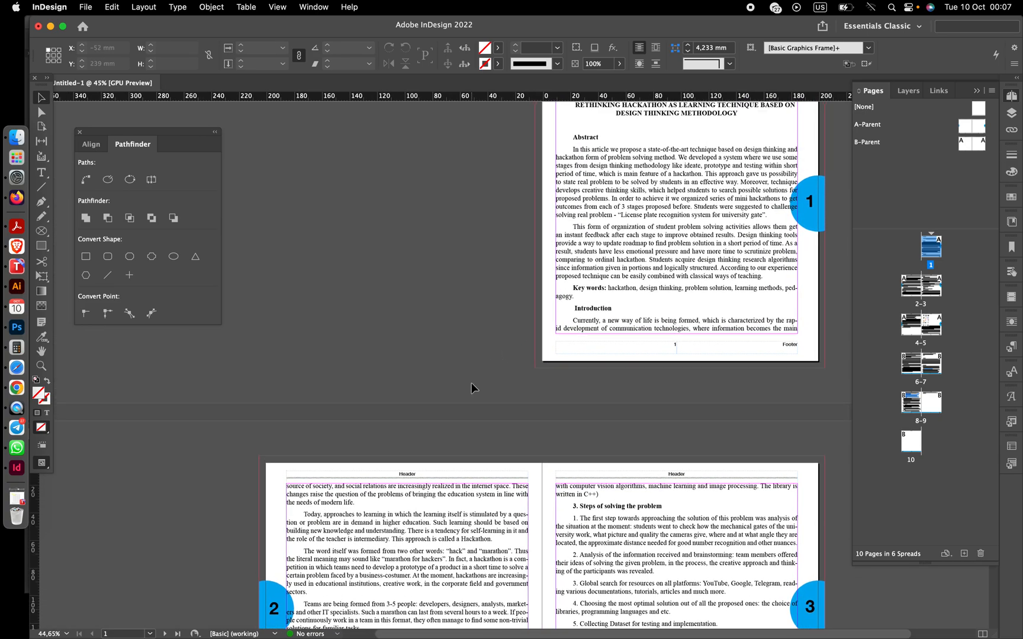
scroll(471, 383, "up", 3)
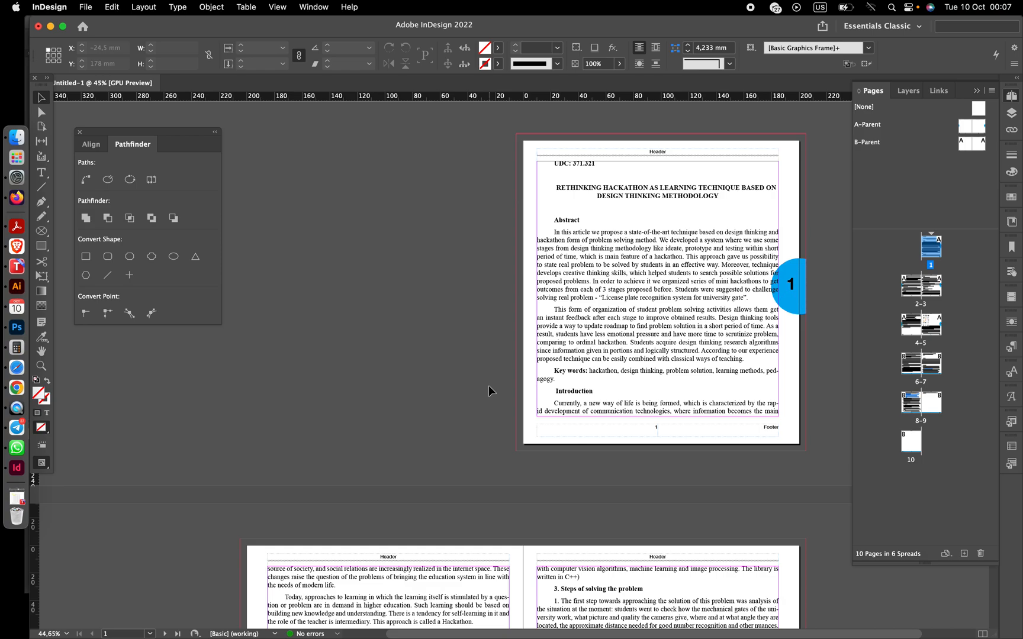
scroll(507, 405, "down", 3)
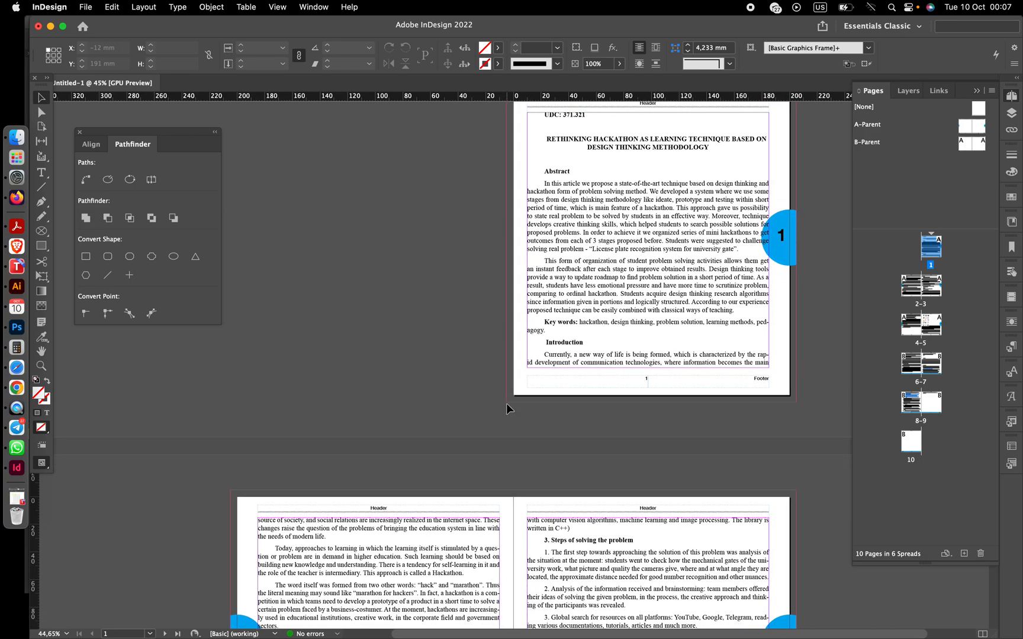
scroll(506, 402, "up", 3)
scroll(506, 404, "up", 1)
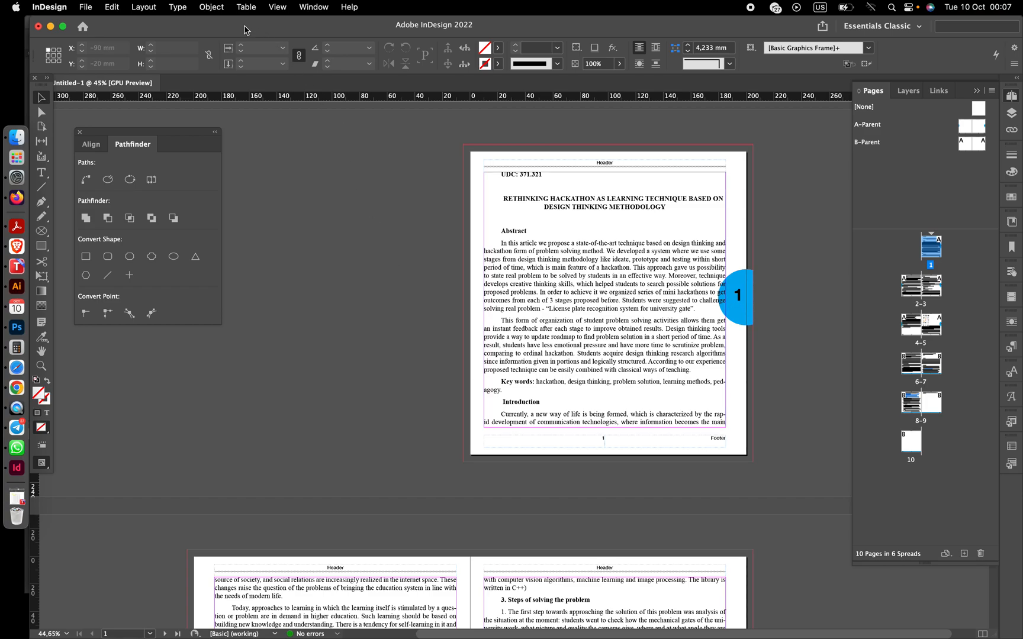
- Show hidden characters in the document
left_click(179, 7)
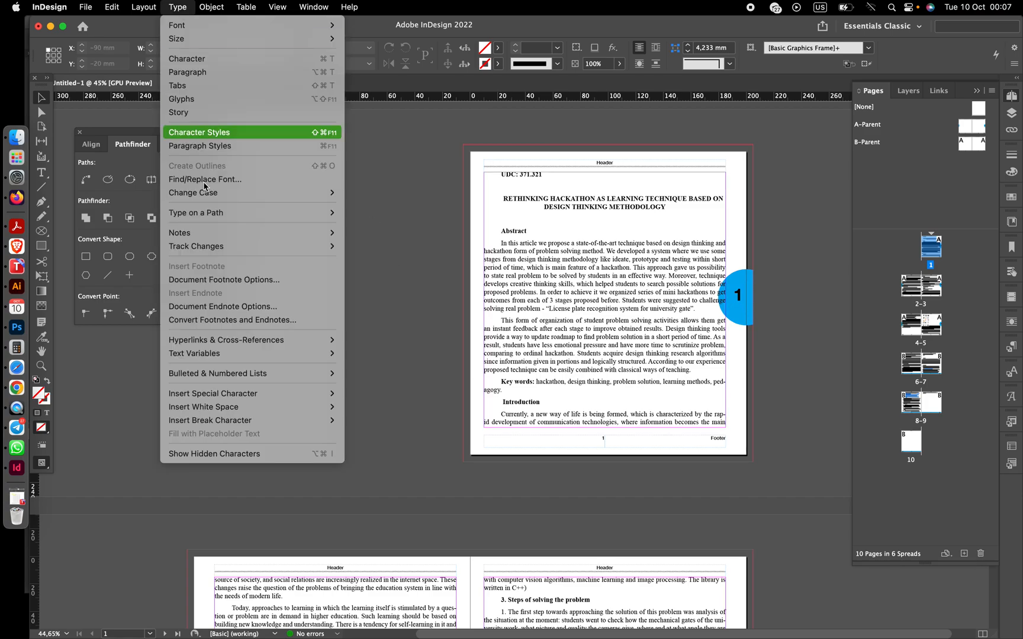
left_click(227, 454)
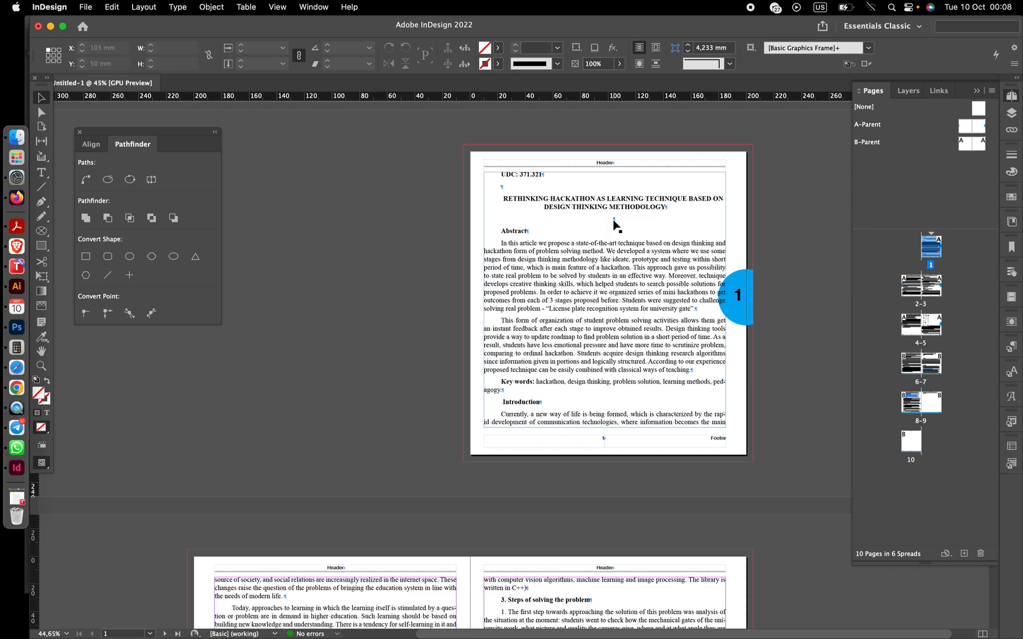
scroll(605, 250, "down", 5)
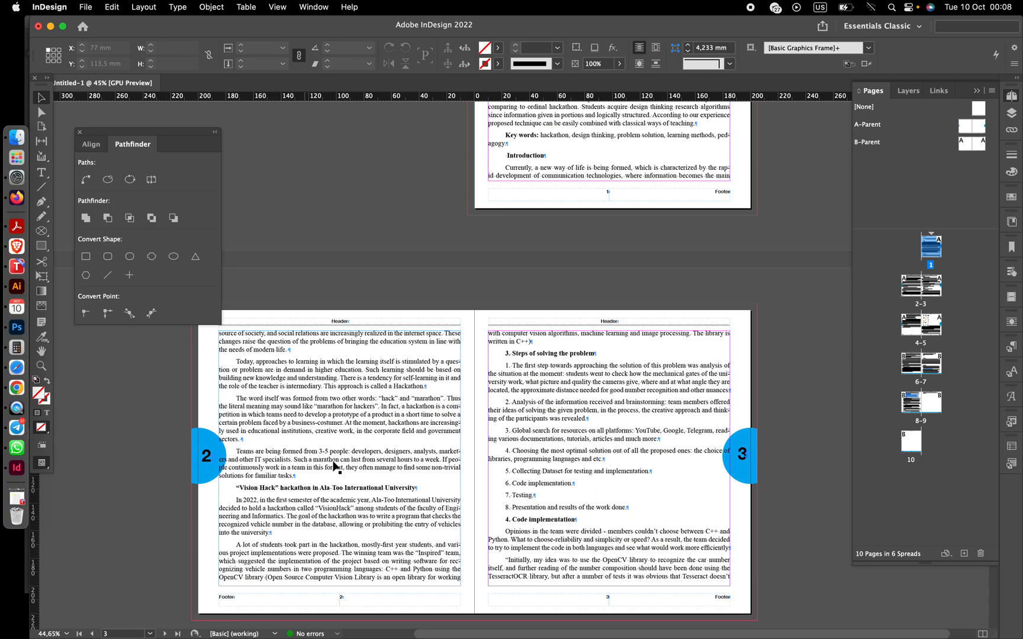
scroll(499, 426, "up", 1)
scroll(499, 426, "up", 7)
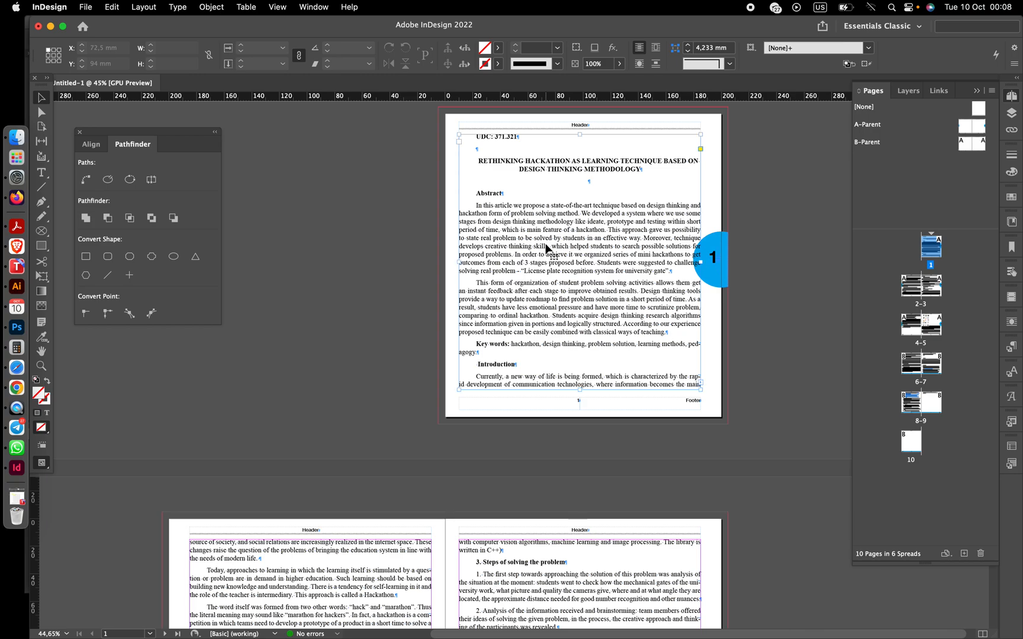
- Delete the empty paragraph below the article title on page 1
left_click(547, 249)
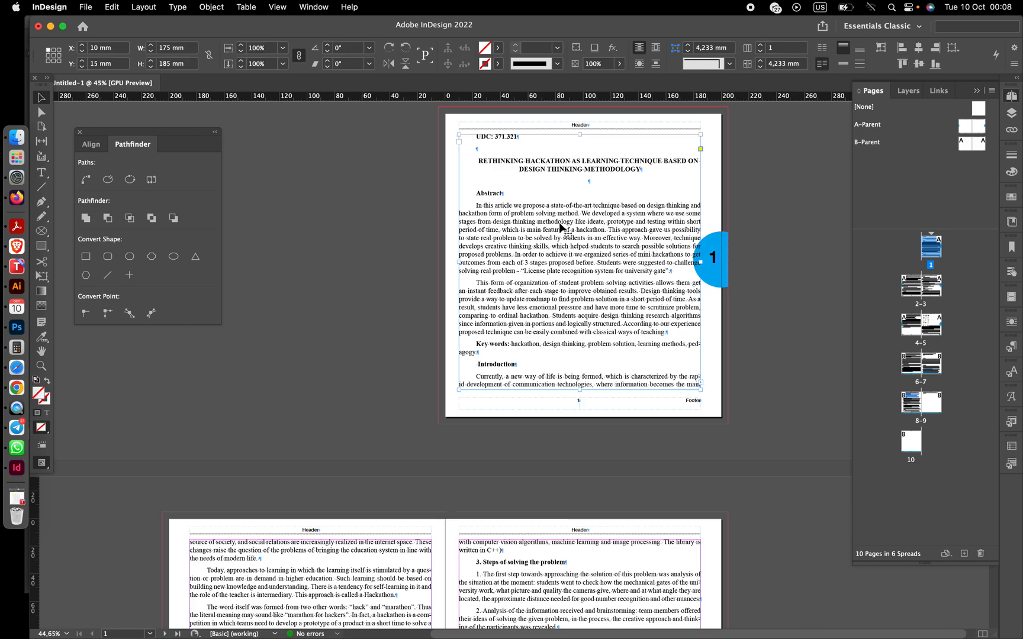
double_click(588, 181)
key("BackSpace")
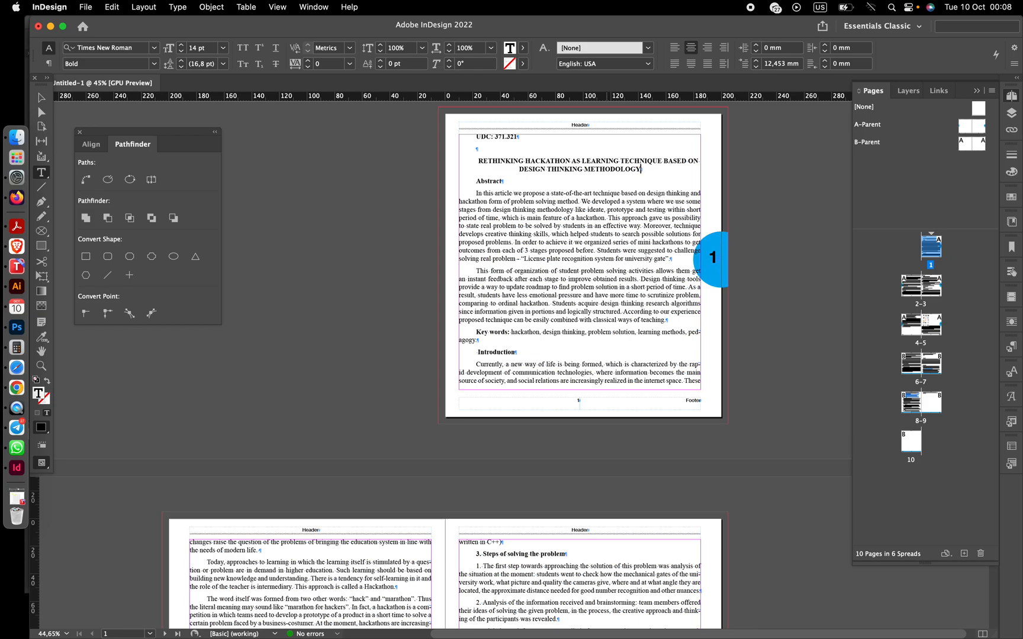
- Select all text in the story and set its font to Times New Roman Regular
key("super+a")
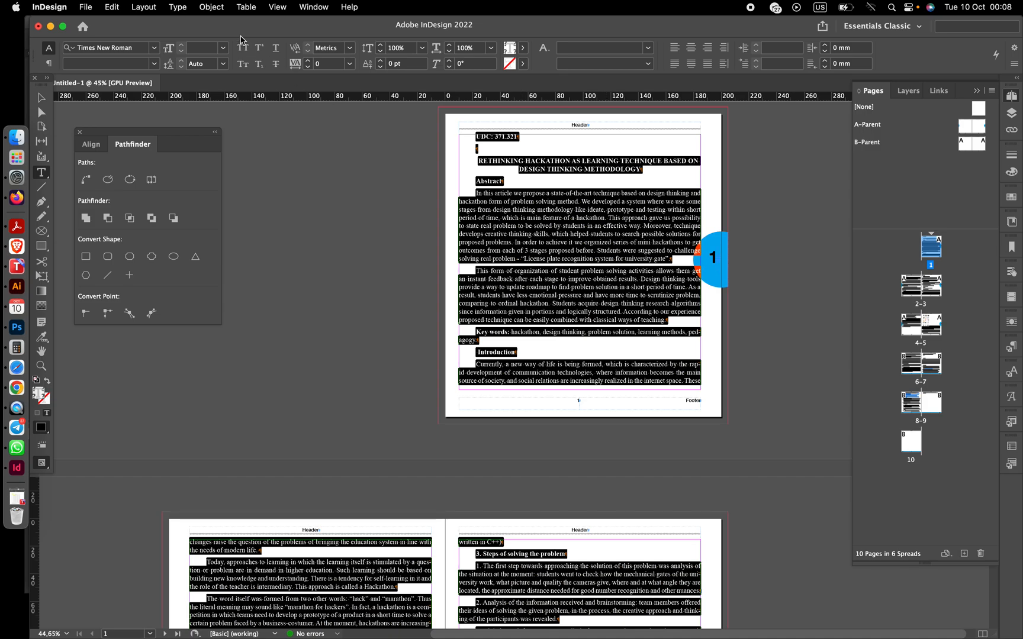
left_click(154, 47)
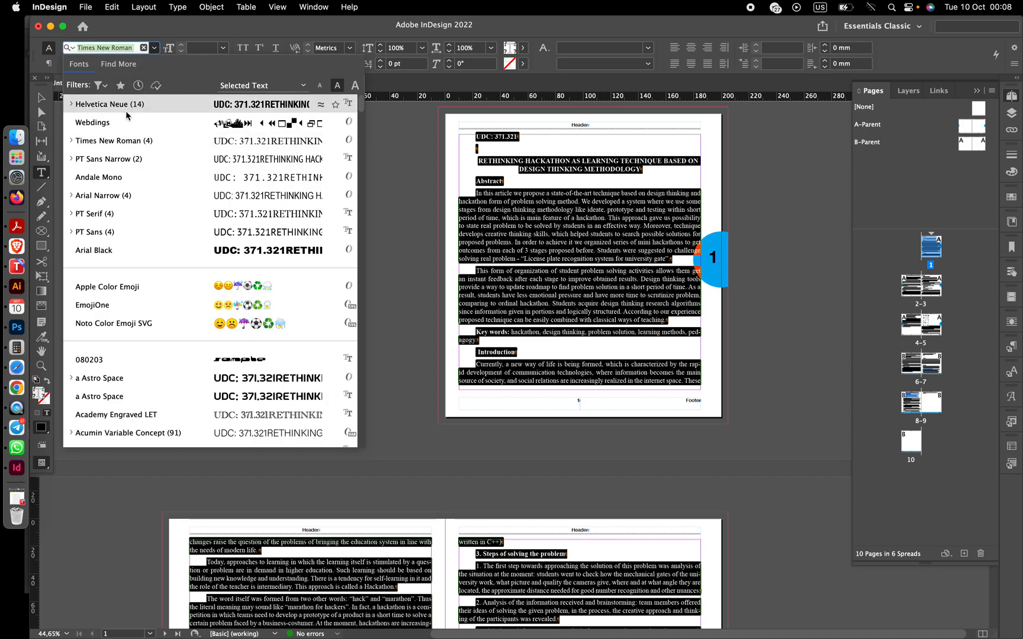
left_click(130, 142)
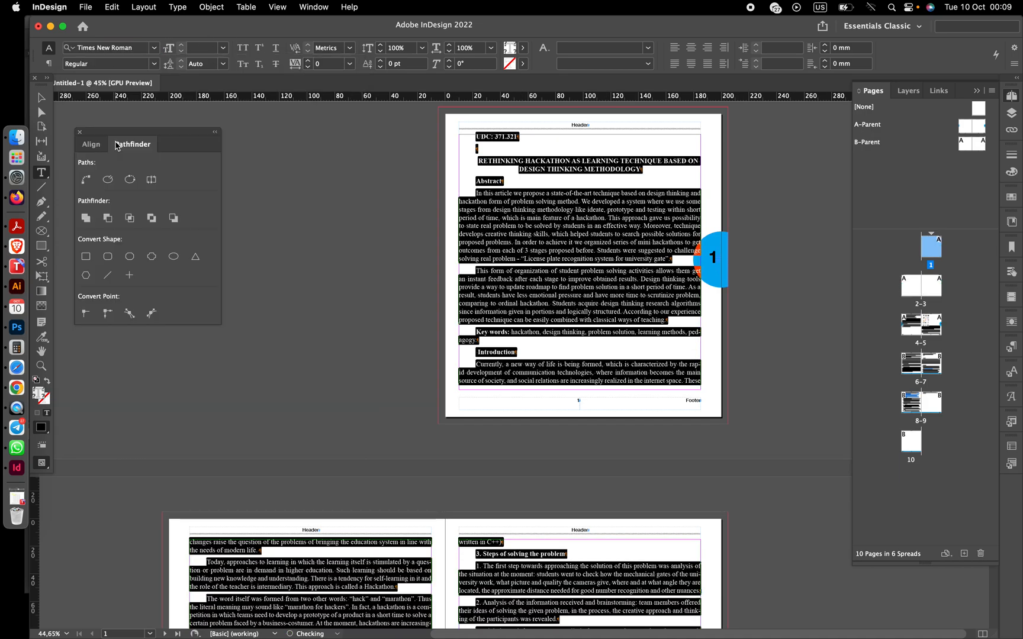
left_click(154, 64)
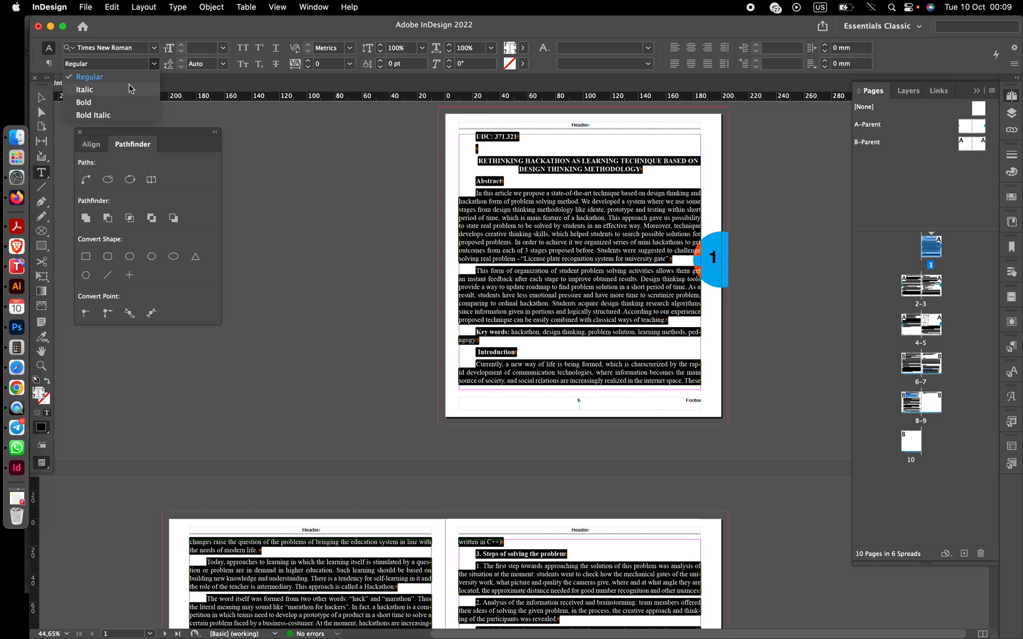
left_click(86, 76)
- Set the story's font size to 12 pt and leading to 14 pt
left_click(223, 48)
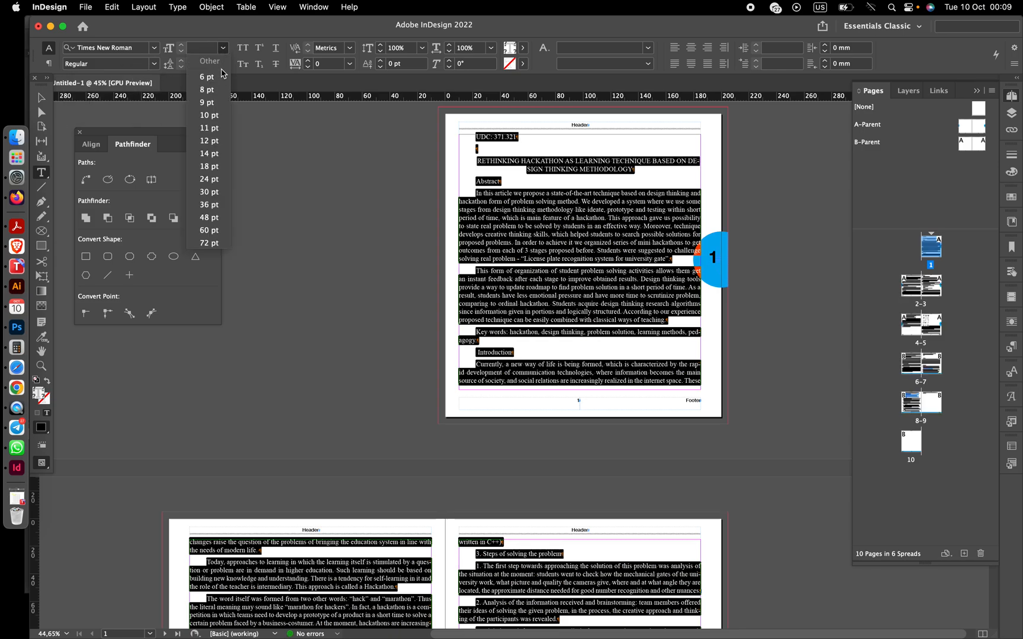
left_click(211, 141)
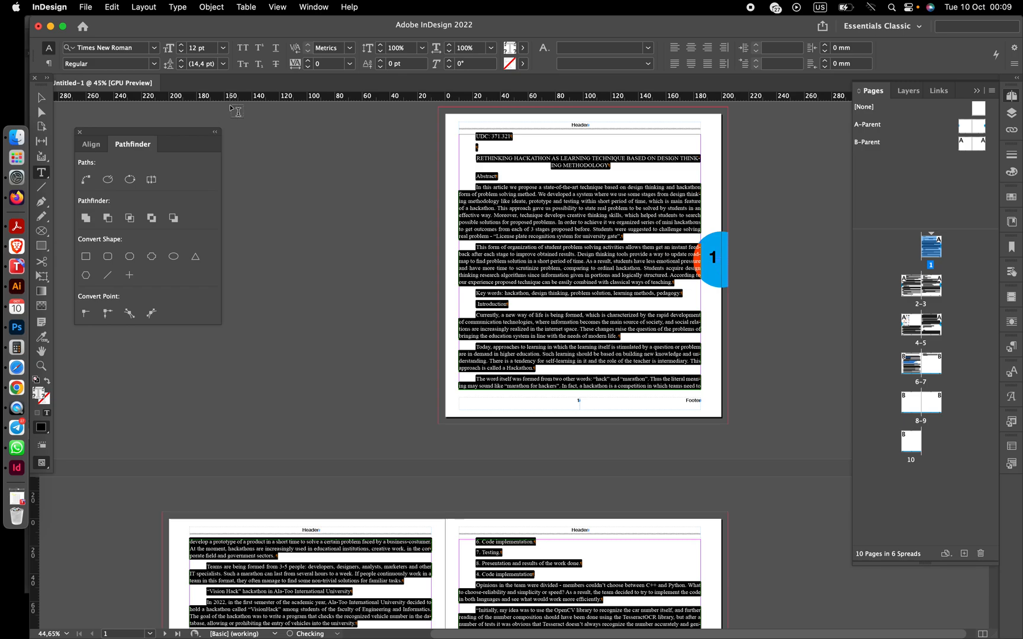
left_click(223, 64)
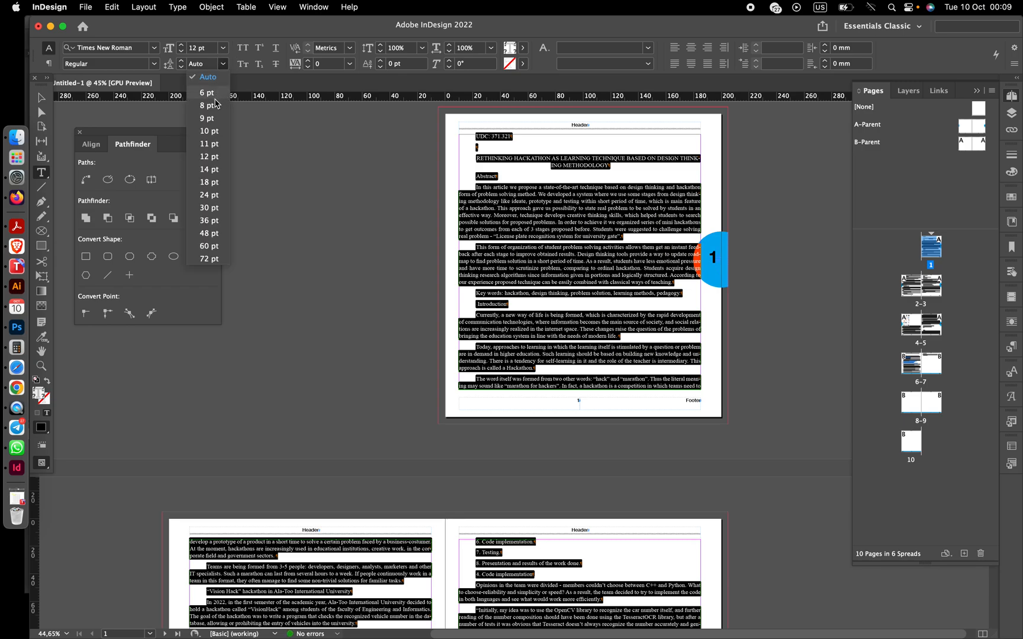
left_click(209, 170)
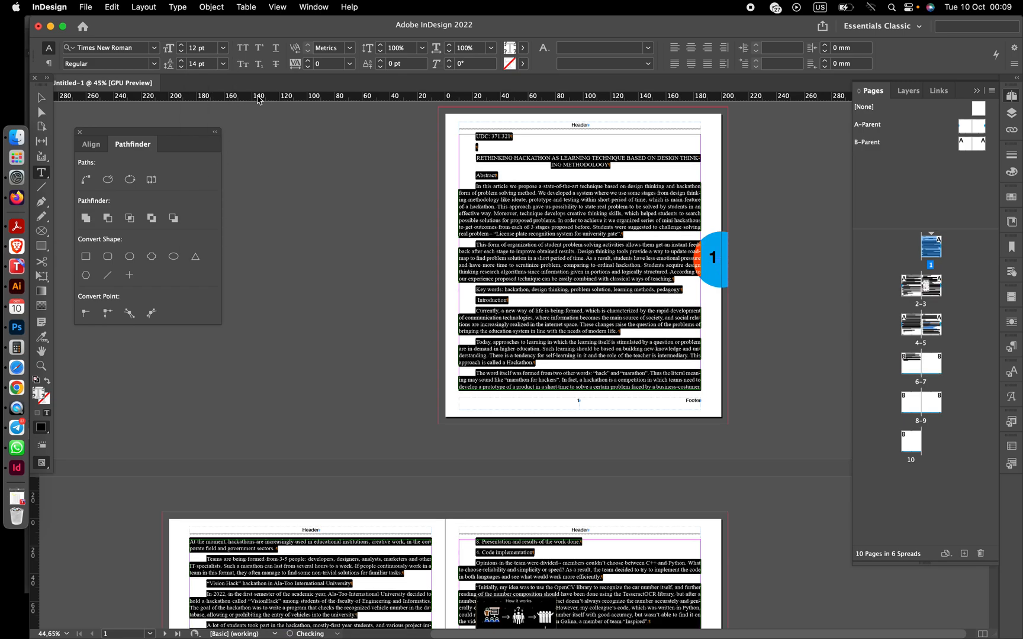
- Set the paragraph spacing and indents to 0 mm and justify the paragraphs with the last line aligned left
left_click(48, 63)
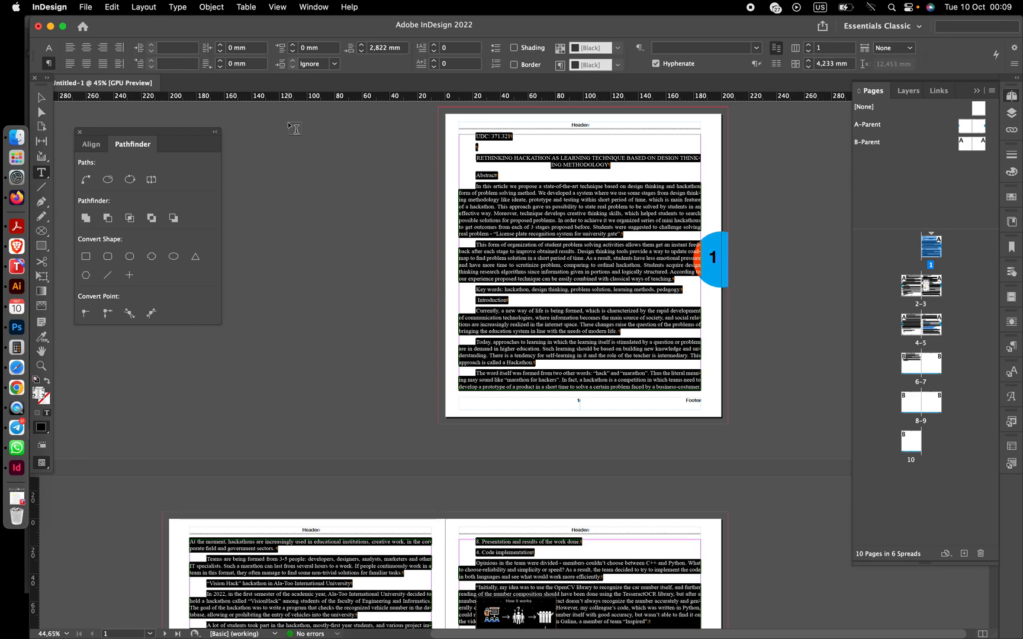
left_click(362, 52)
left_click(362, 52)
left_click(362, 53)
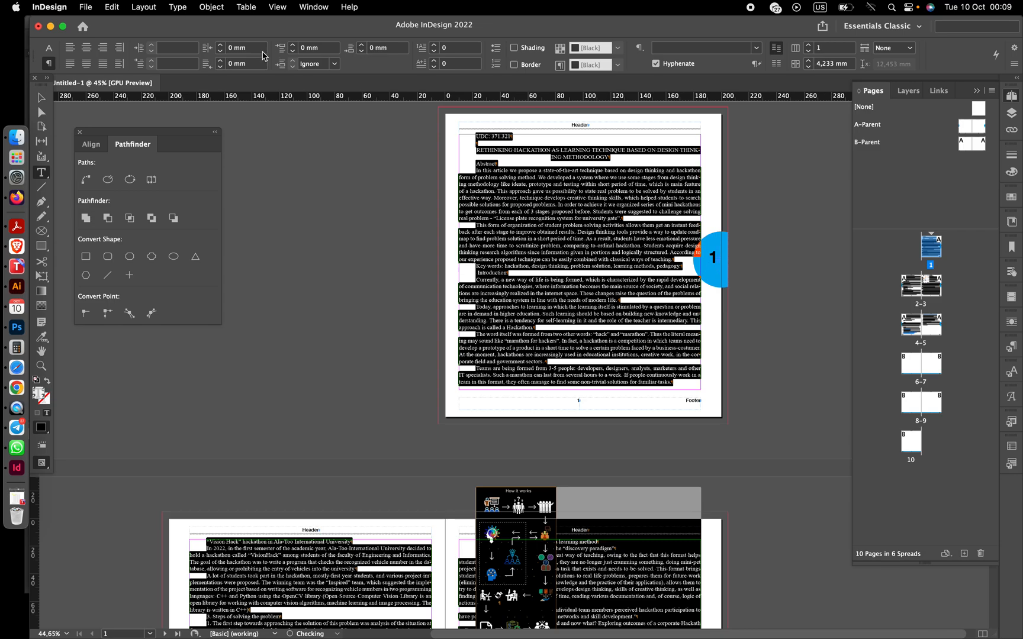
left_click(164, 66)
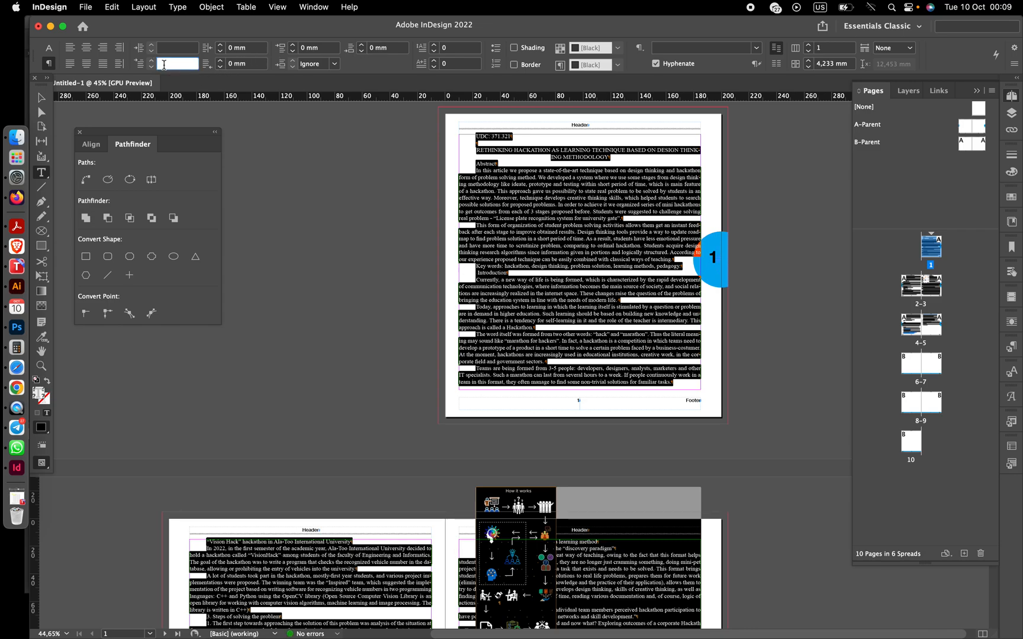
left_click(169, 48)
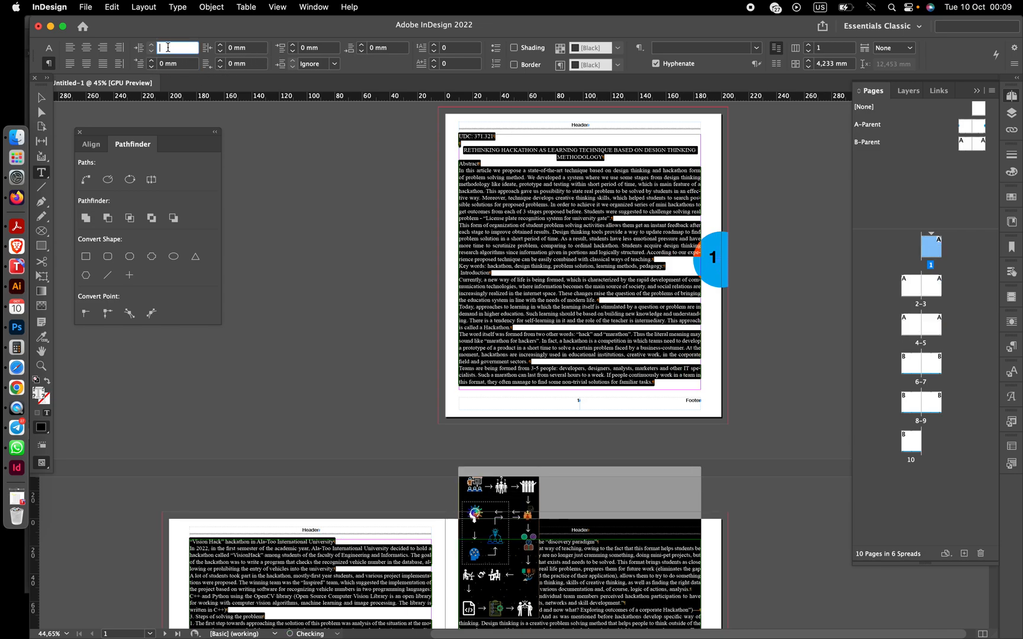
type("0")
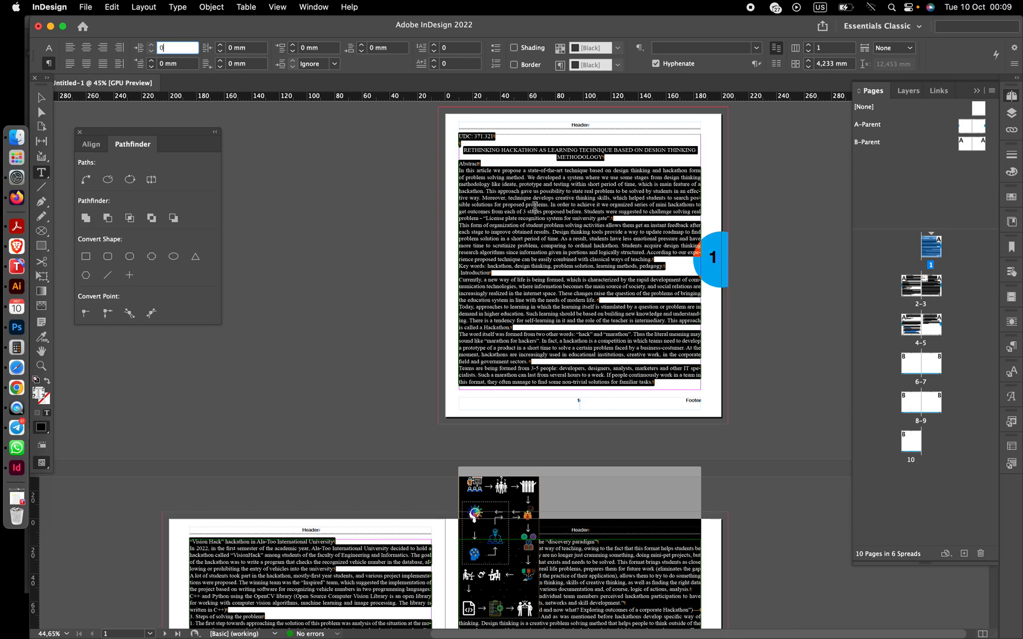
left_click(70, 64)
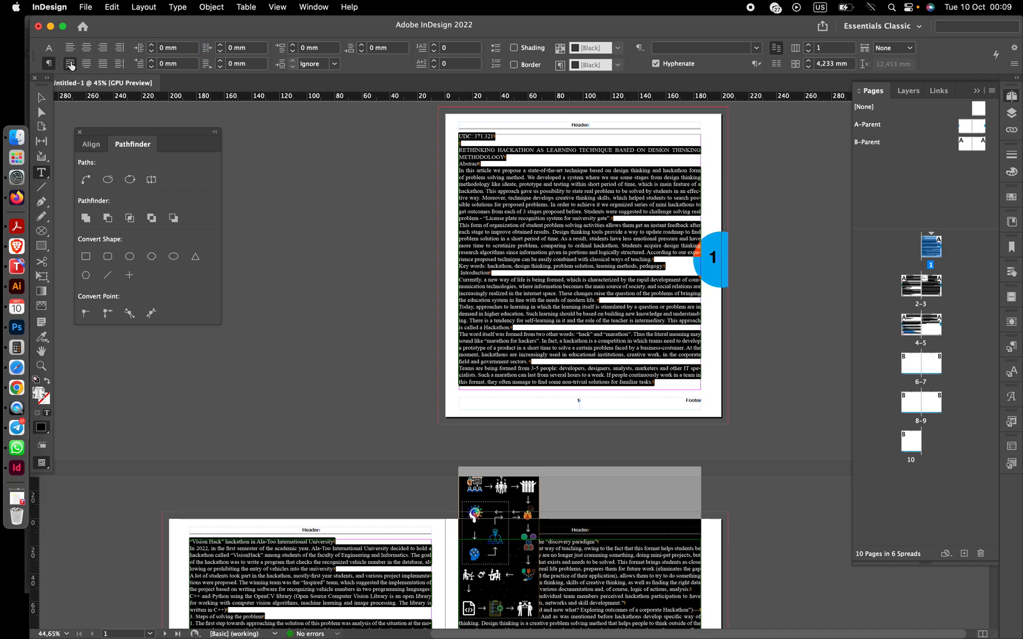
- Make the article title bold and centre it
scroll(378, 365, "down", 8)
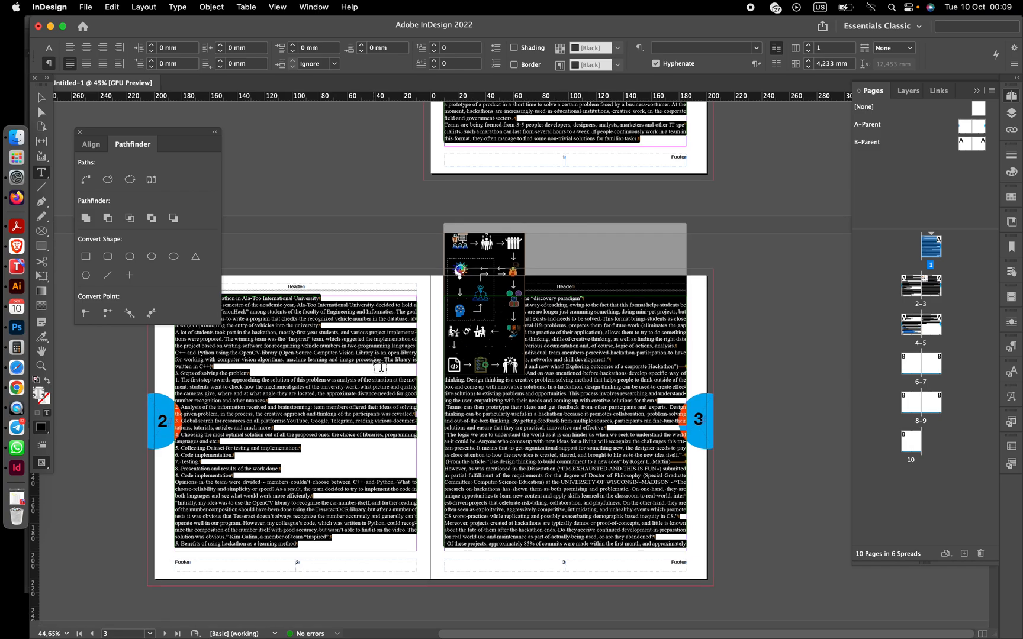
scroll(380, 366, "up", 5)
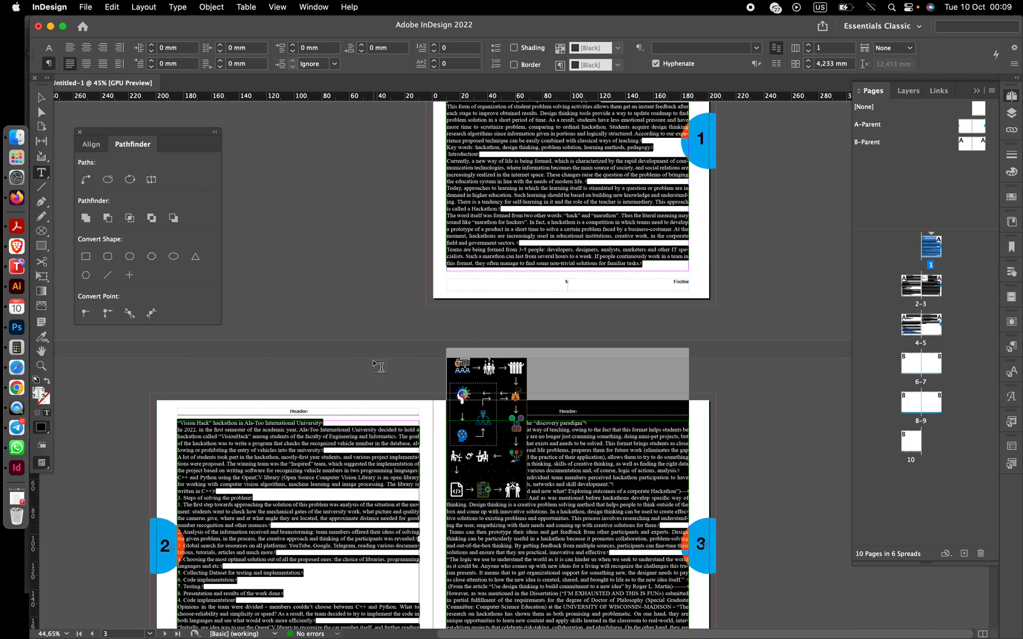
scroll(379, 365, "down", 3)
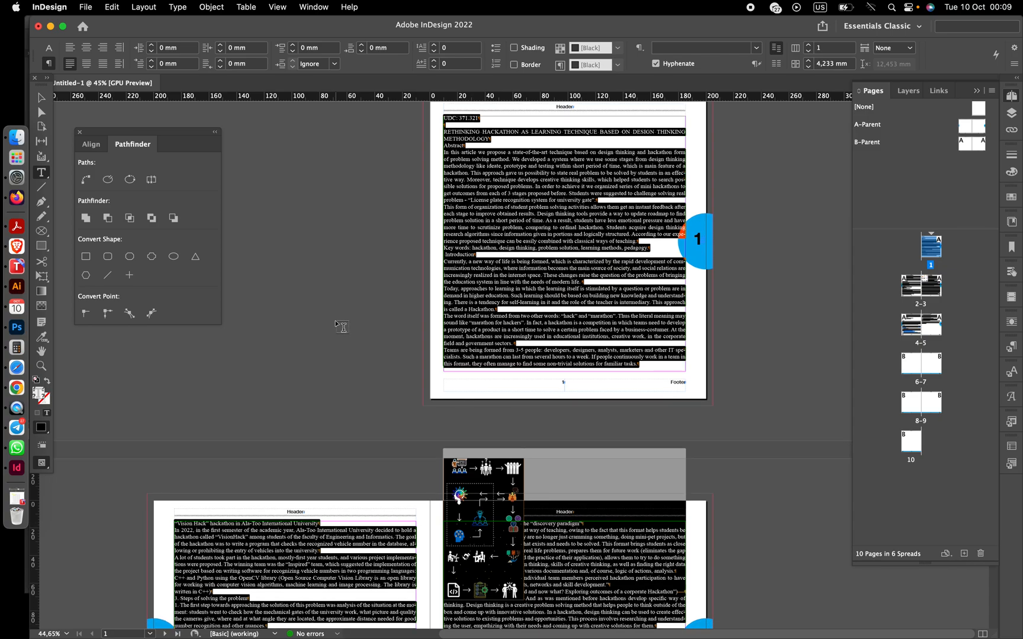
left_click(522, 173)
scroll(522, 173, "up", 2)
scroll(509, 180, "up", 1)
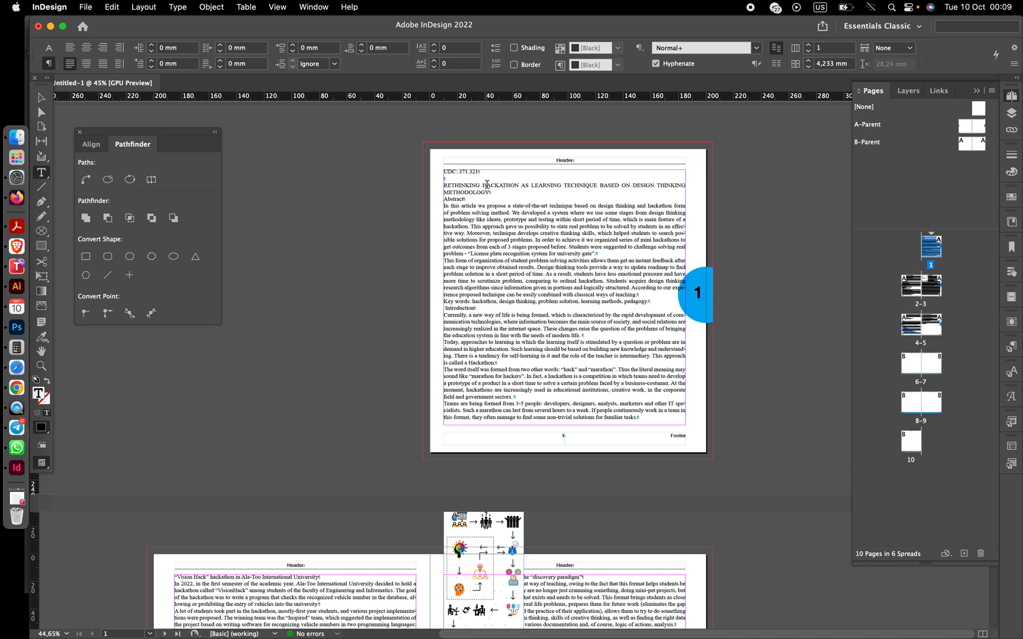
left_click_drag(490, 192, 436, 182)
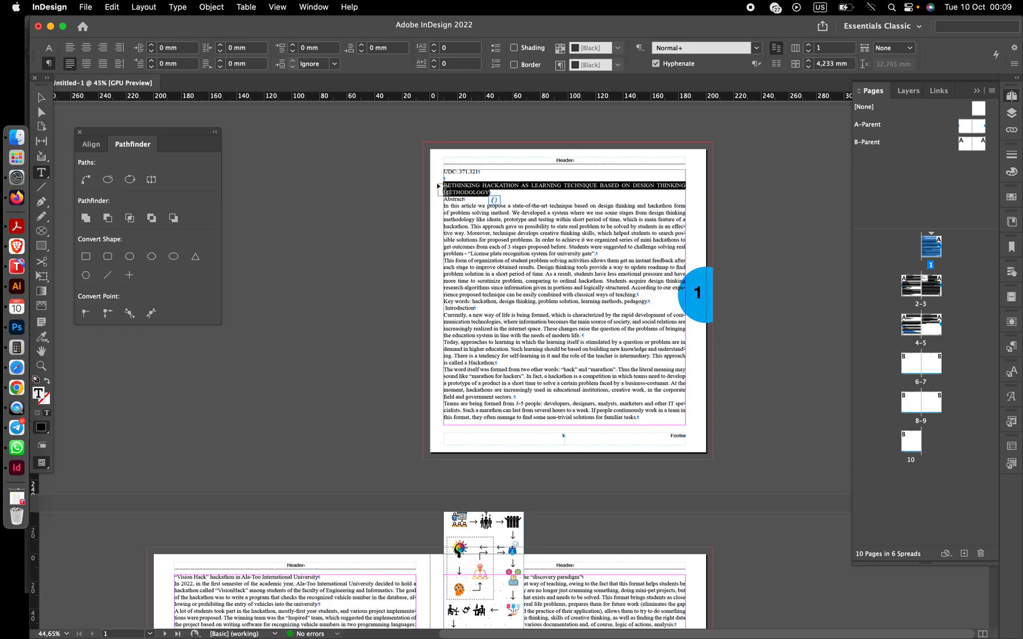
left_click(49, 48)
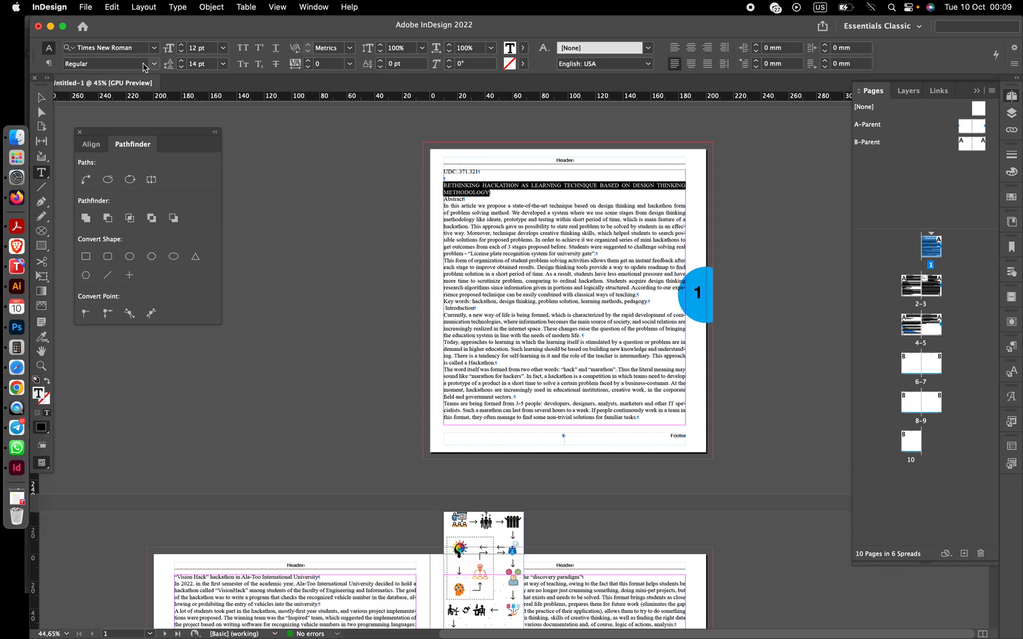
left_click(152, 64)
left_click(106, 103)
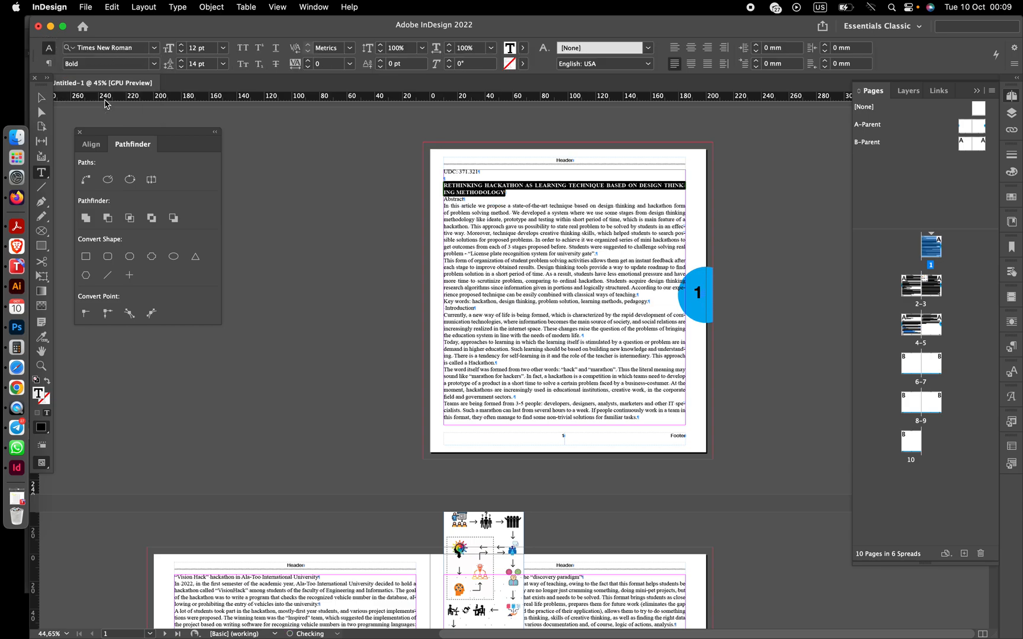
left_click(691, 47)
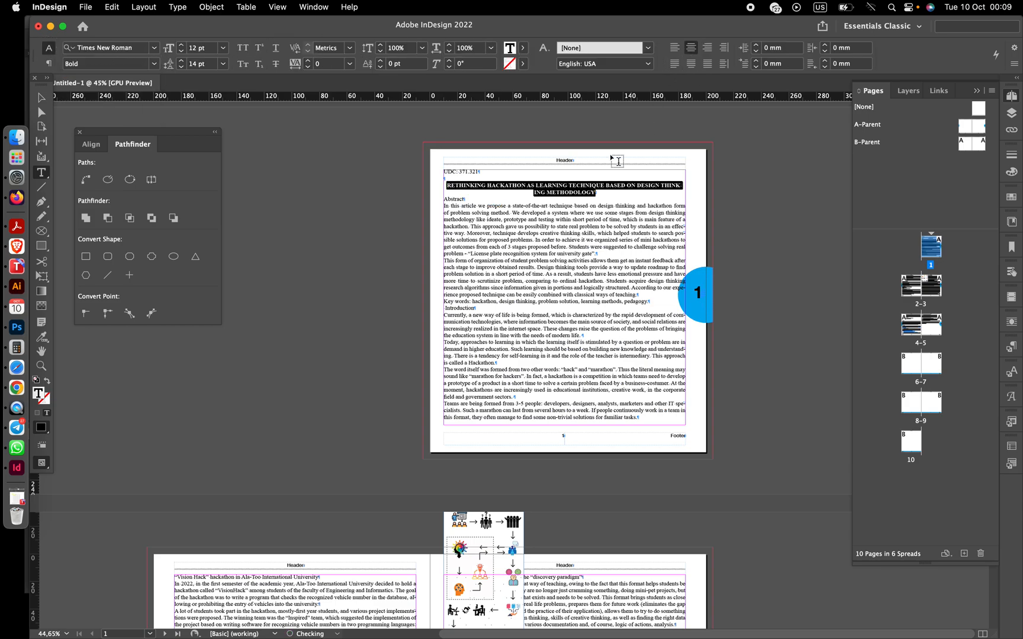
- Insert a forced line break in the title before "ON DESIGN THINKING METHODOLOGY"
scroll(610, 262, "up", 1)
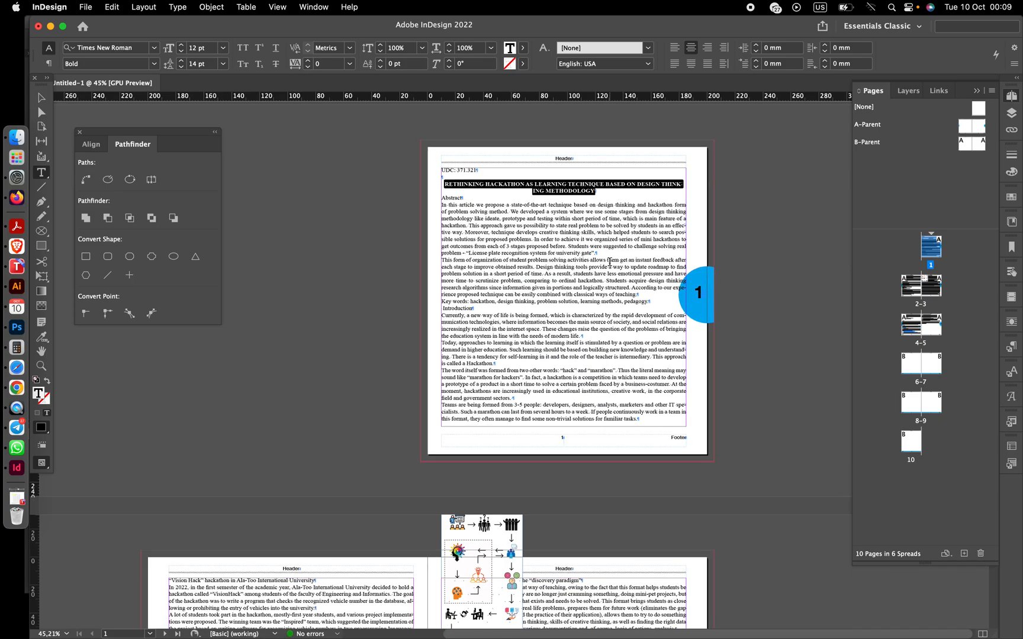
scroll(610, 262, "up", 5)
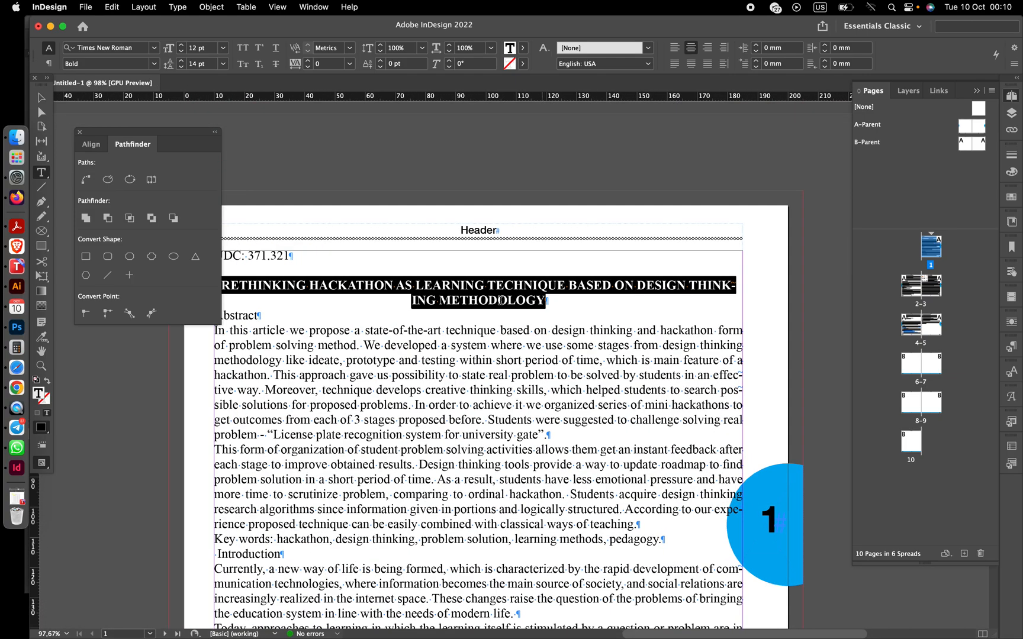
scroll(421, 288, "left", 2)
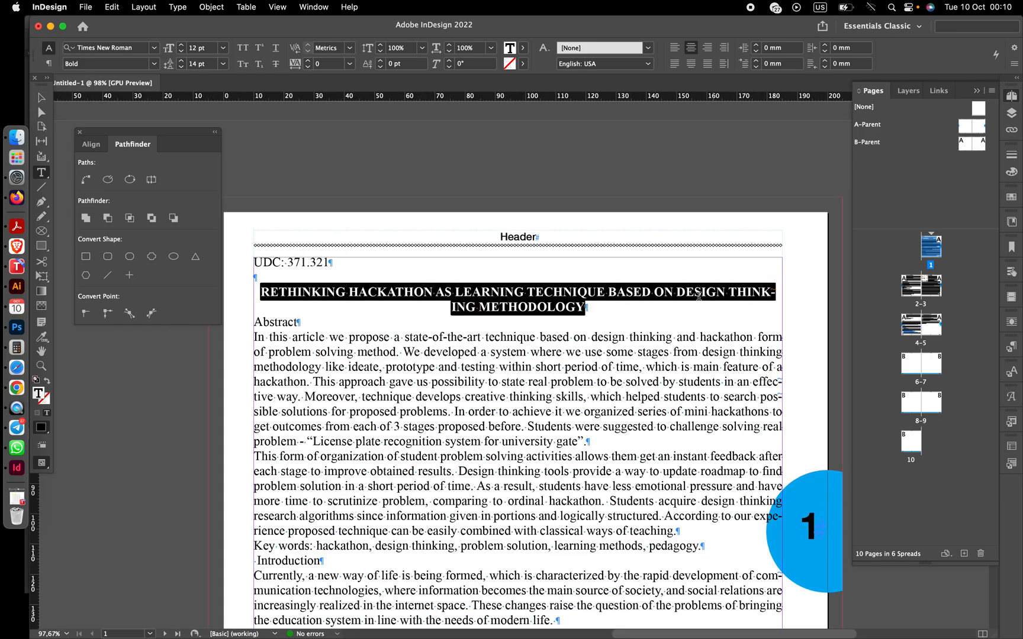
left_click(657, 292)
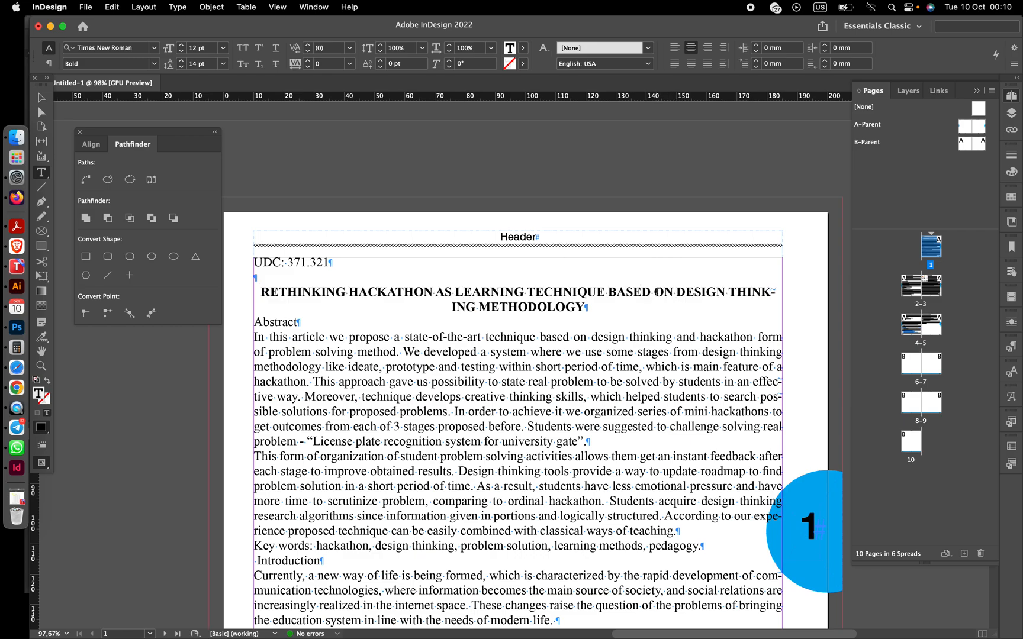
key("shift+Return")
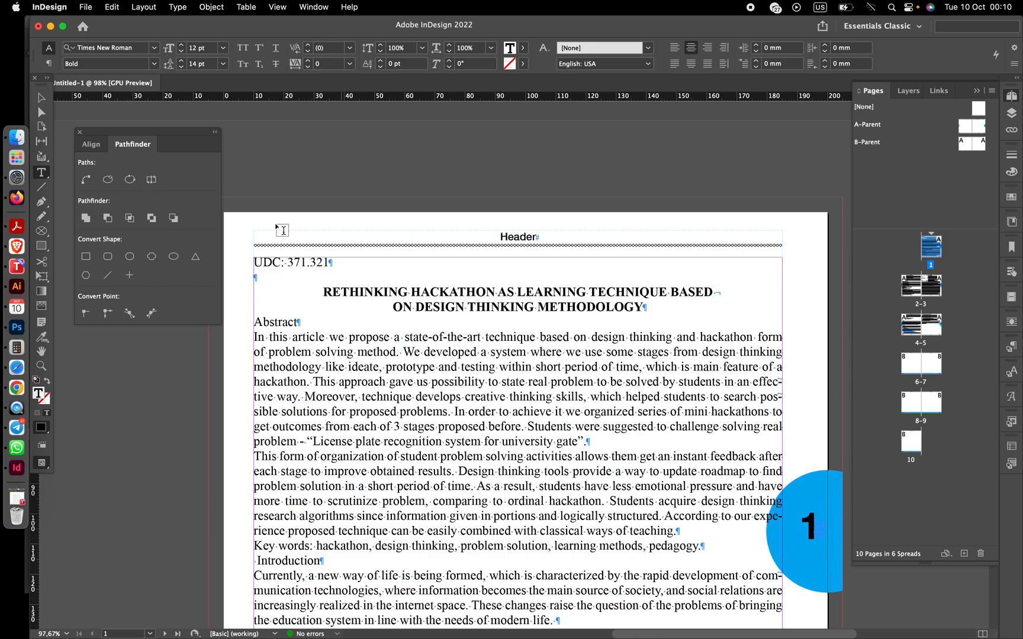
- Set the title paragraph's space after to 4 mm
left_click(51, 64)
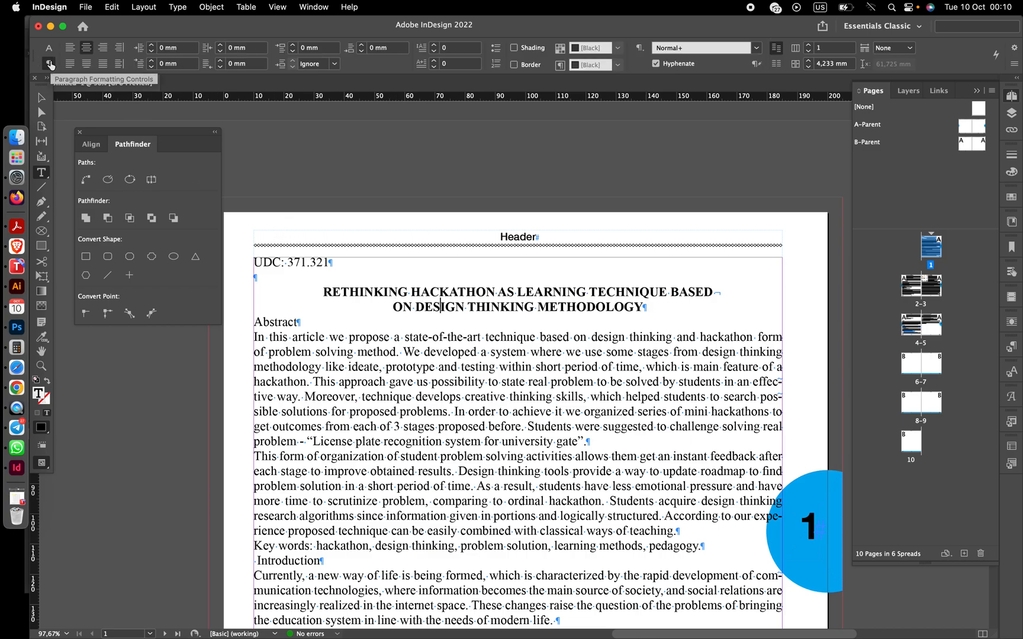
left_click(362, 45)
left_click(362, 45)
left_click(363, 45)
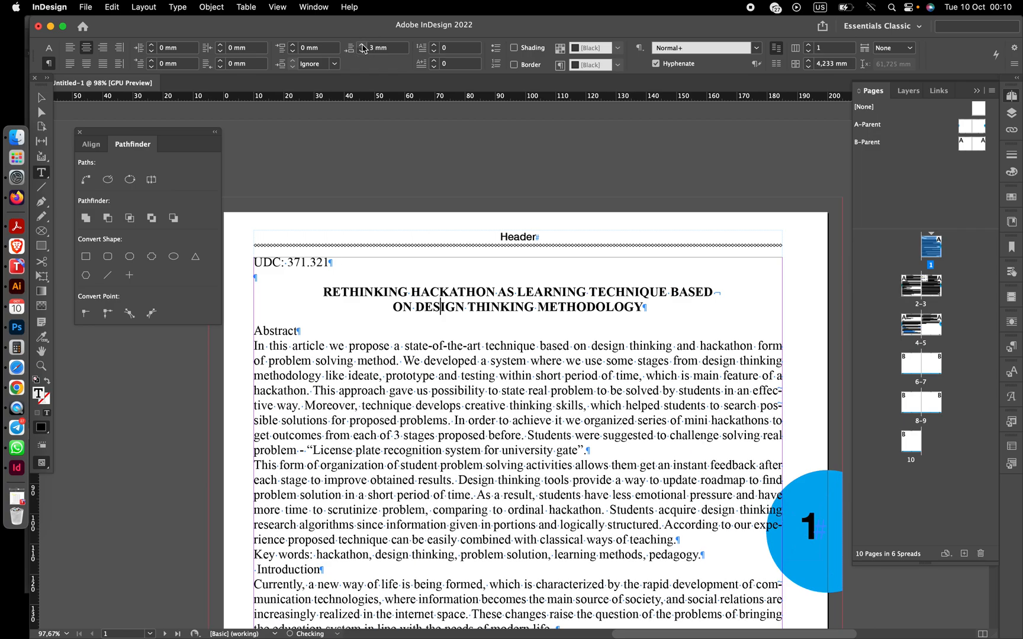
left_click(362, 45)
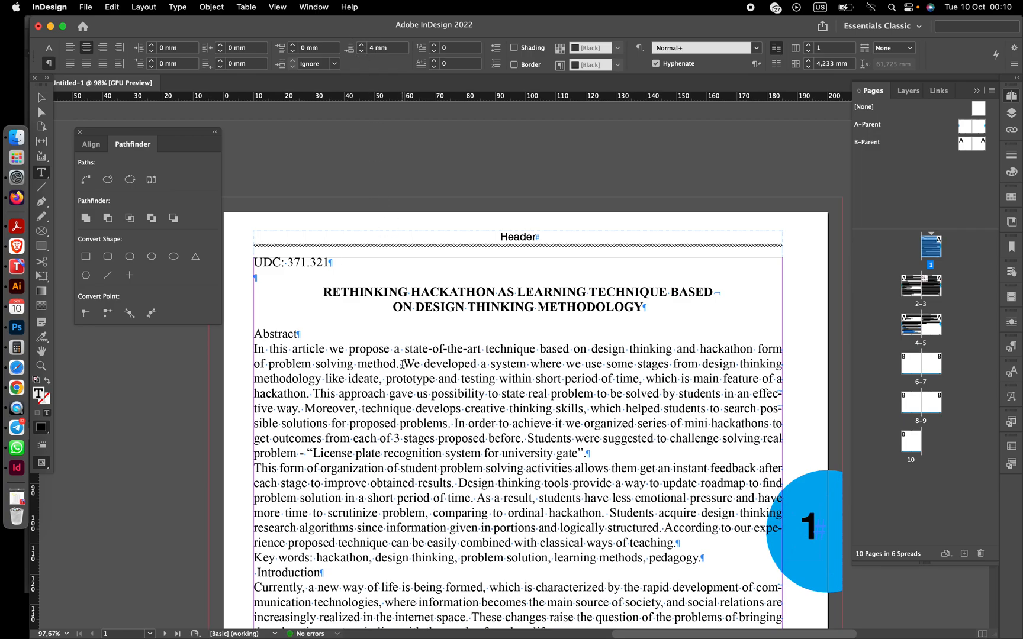
- Centre the "Abstract" heading and set its font style to Bold
left_click(292, 335)
left_click_drag(293, 335, 256, 333)
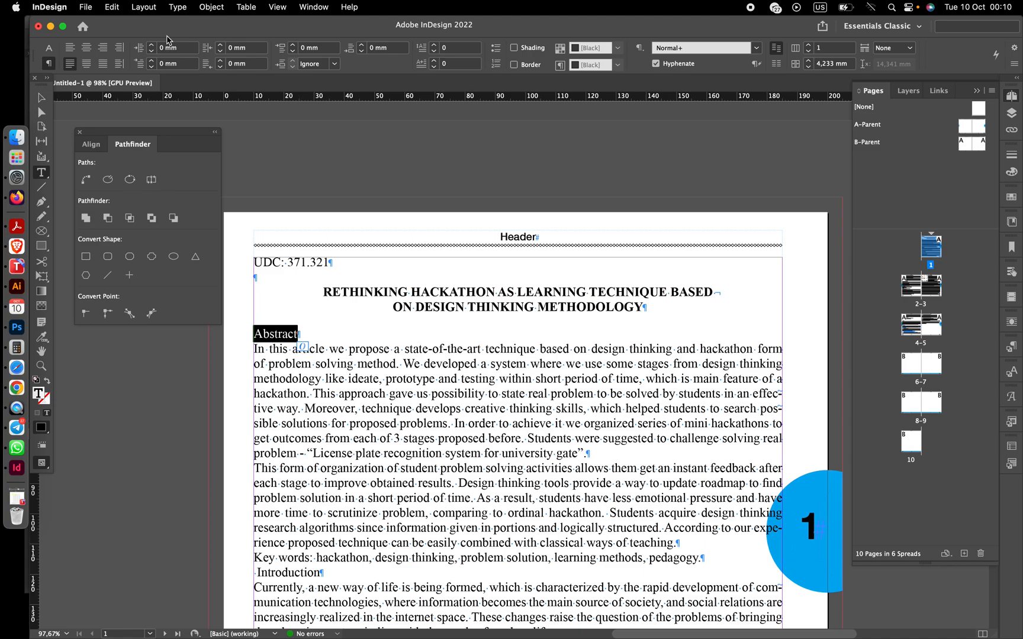
left_click(87, 47)
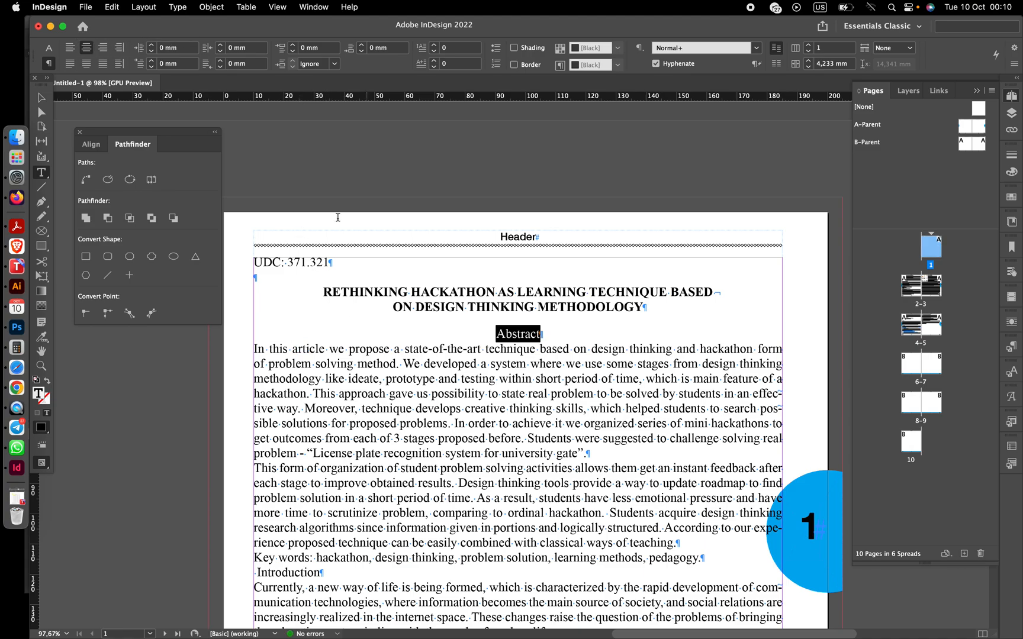
left_click(50, 54)
left_click(154, 63)
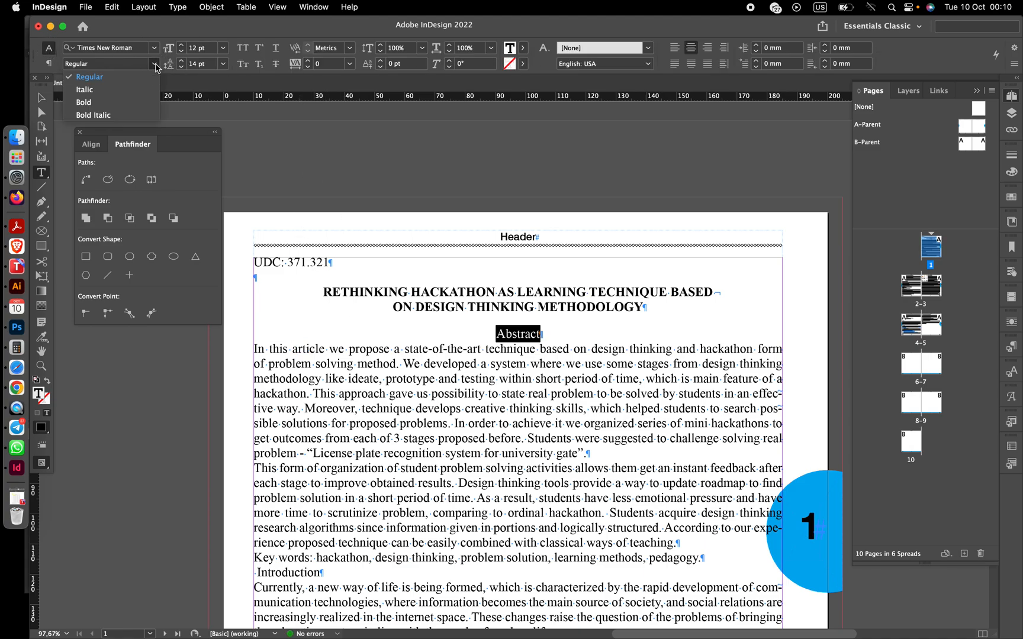
left_click(125, 102)
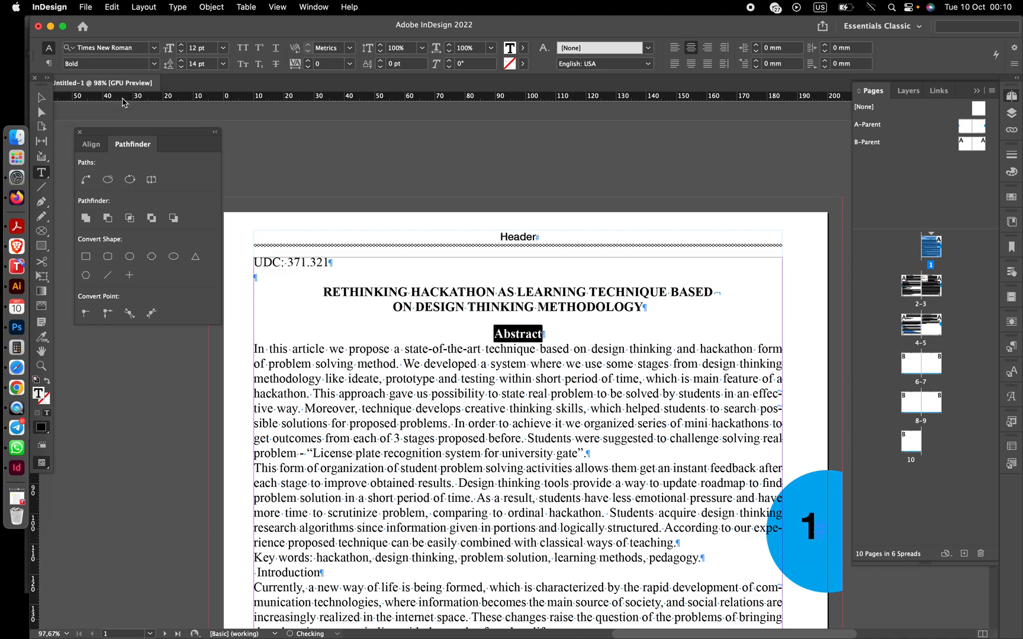
- Set the title's font size to 14 pt and its leading to 16 pt
left_click(404, 267)
left_click(367, 293)
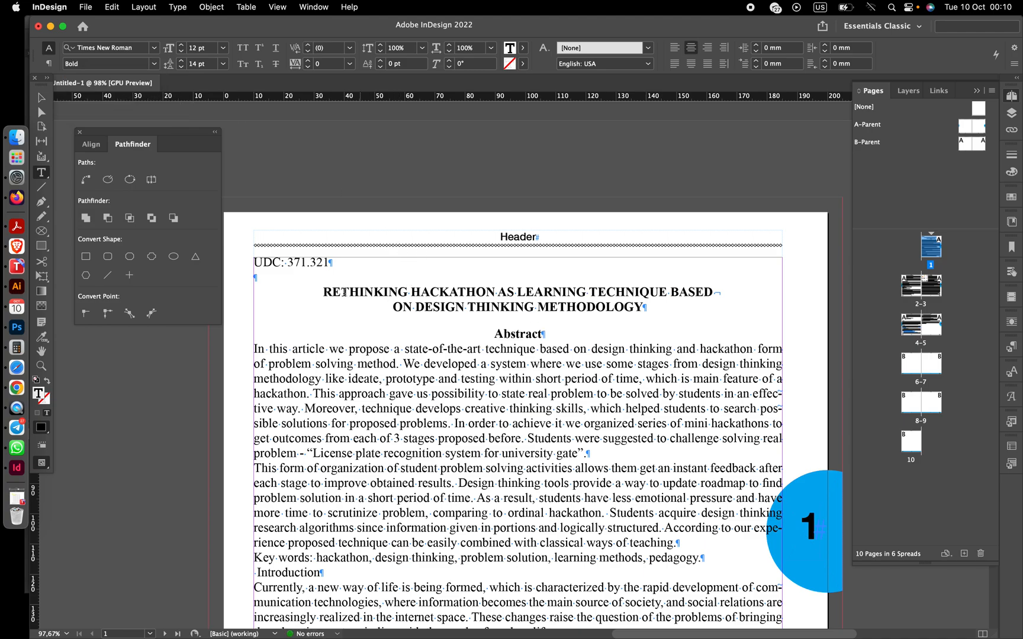
left_click_drag(324, 291, 647, 308)
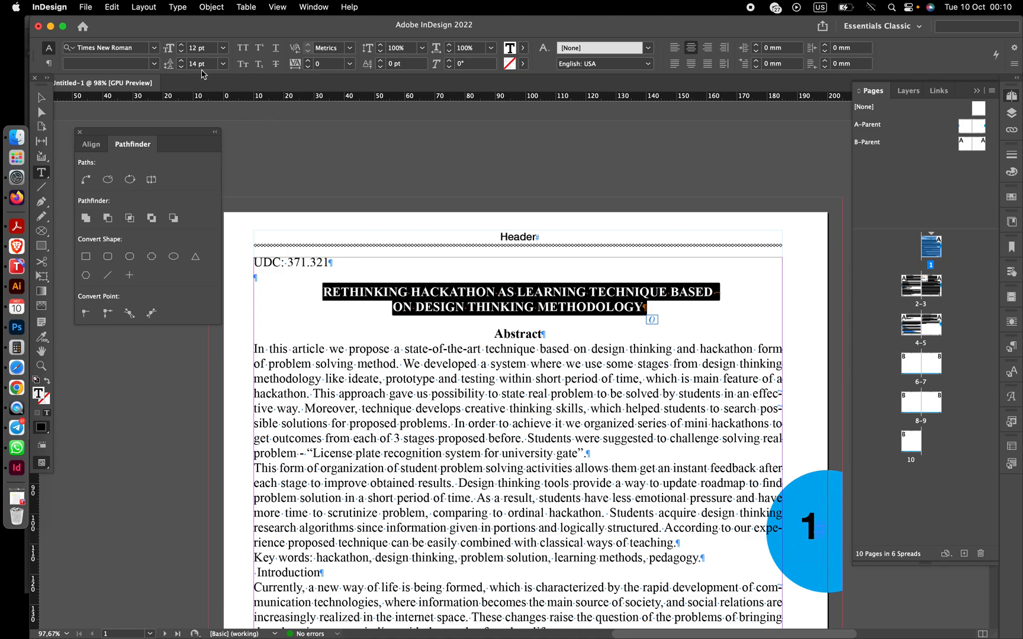
left_click(181, 47)
left_click(182, 47)
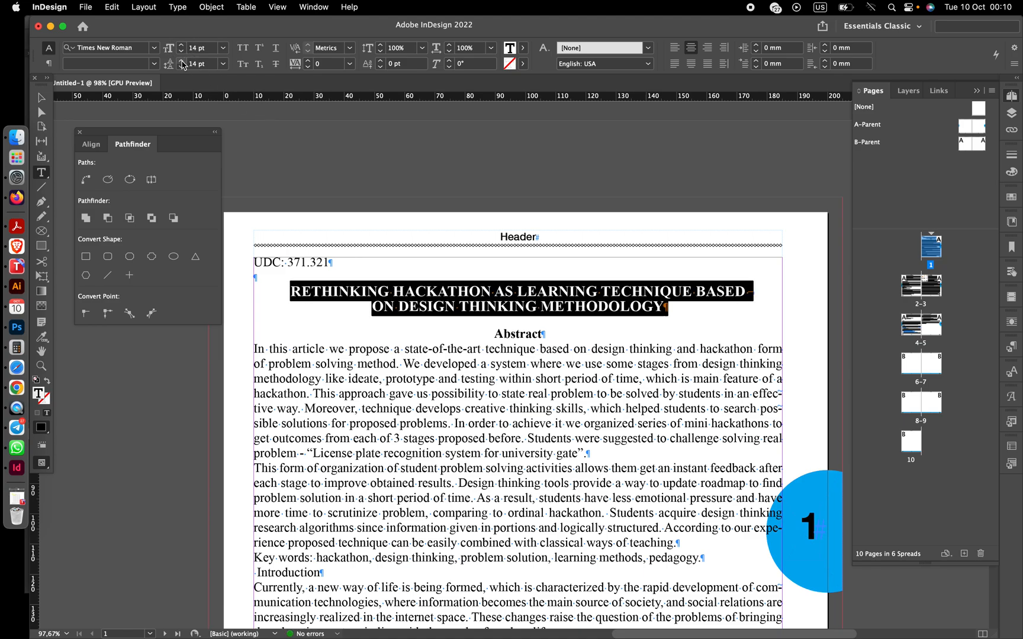
left_click(181, 63)
left_click(181, 63)
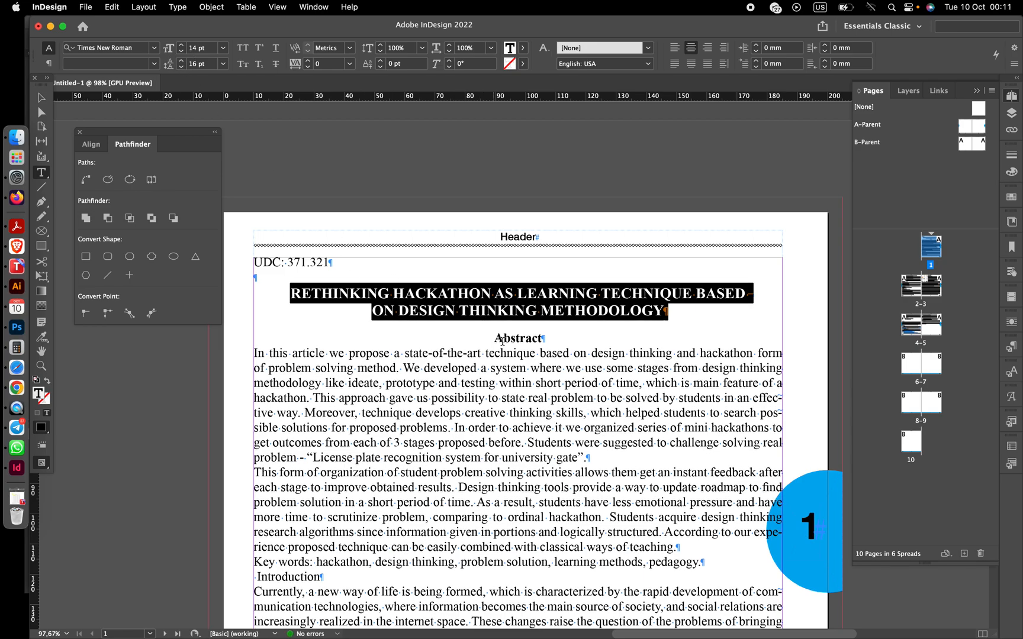
- Reapply the Bold font style to the whole "Abstract" heading
left_click_drag(494, 337, 548, 343)
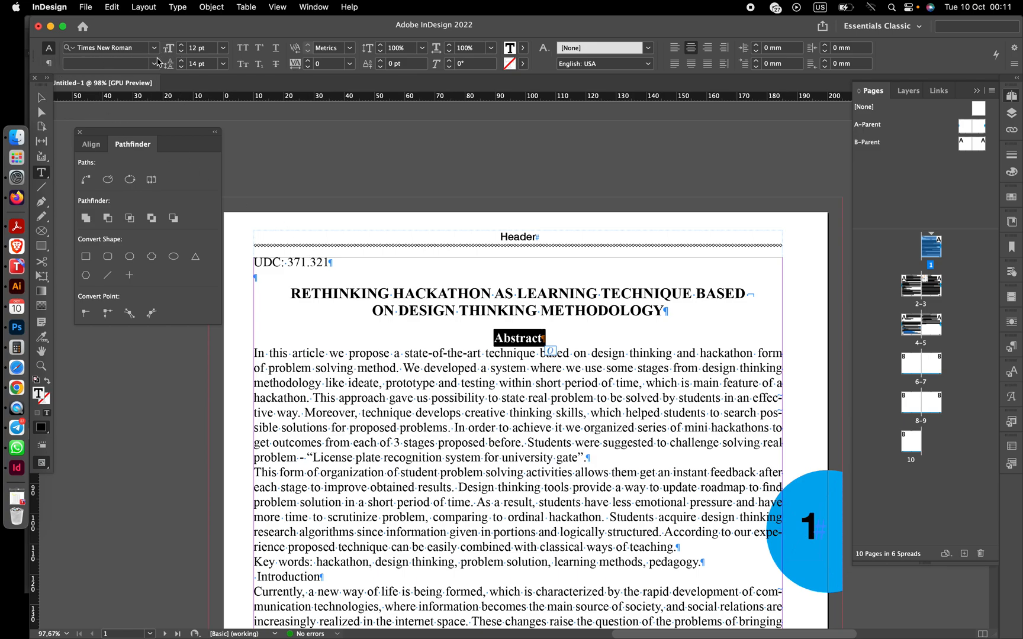
left_click(154, 63)
left_click(118, 102)
- Increase the title paragraph's space after to 6 mm
left_click(50, 65)
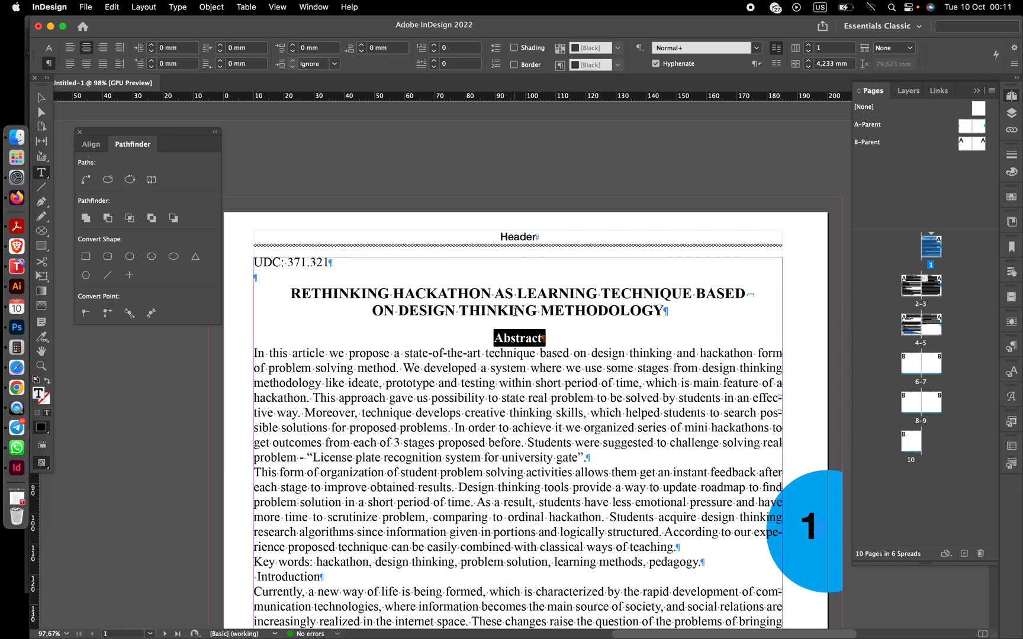
left_click(514, 312)
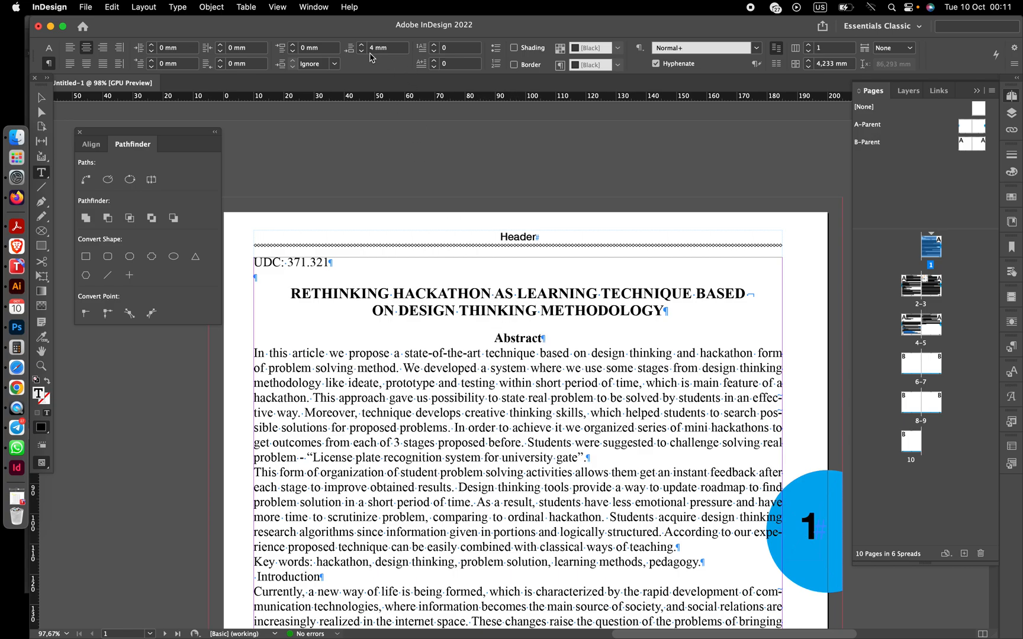
left_click(361, 45)
left_click(361, 44)
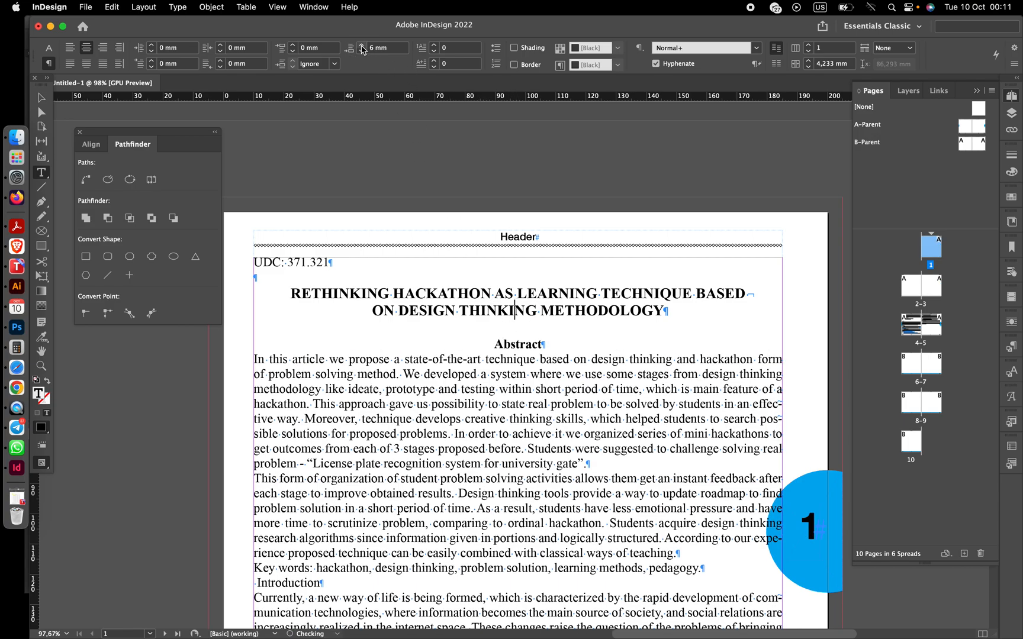
- Set the "Abstract" heading's space after to 3 mm
left_click(516, 343)
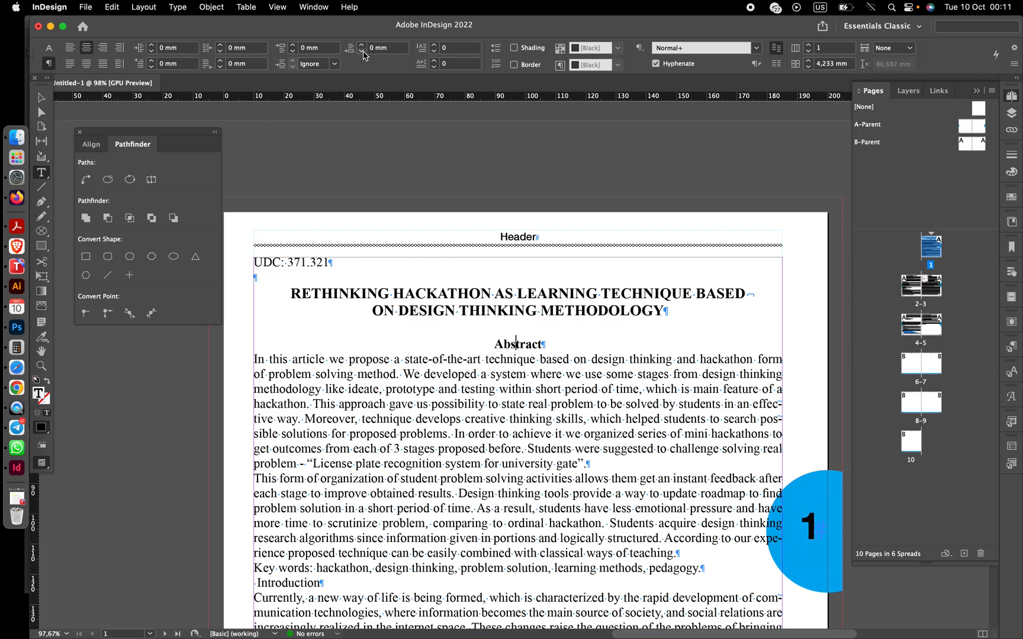
left_click(361, 44)
left_click(361, 44)
left_click(361, 45)
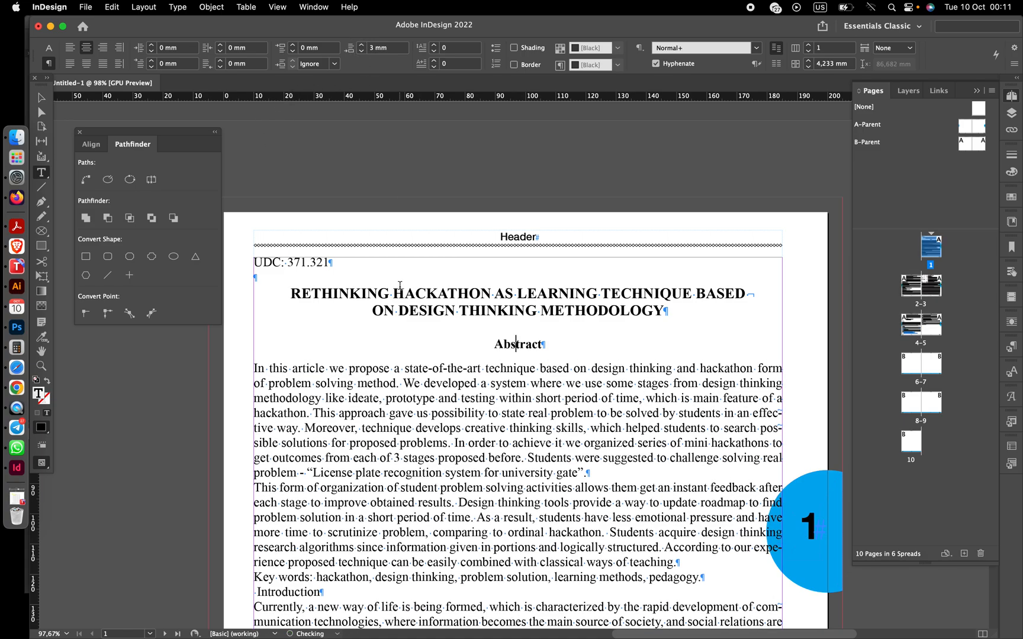
- Select the abstract body paragraphs through the key words and set their space after to 1 mm
scroll(399, 286, "down", 5)
scroll(400, 288, "up", 2)
scroll(399, 291, "down", 3)
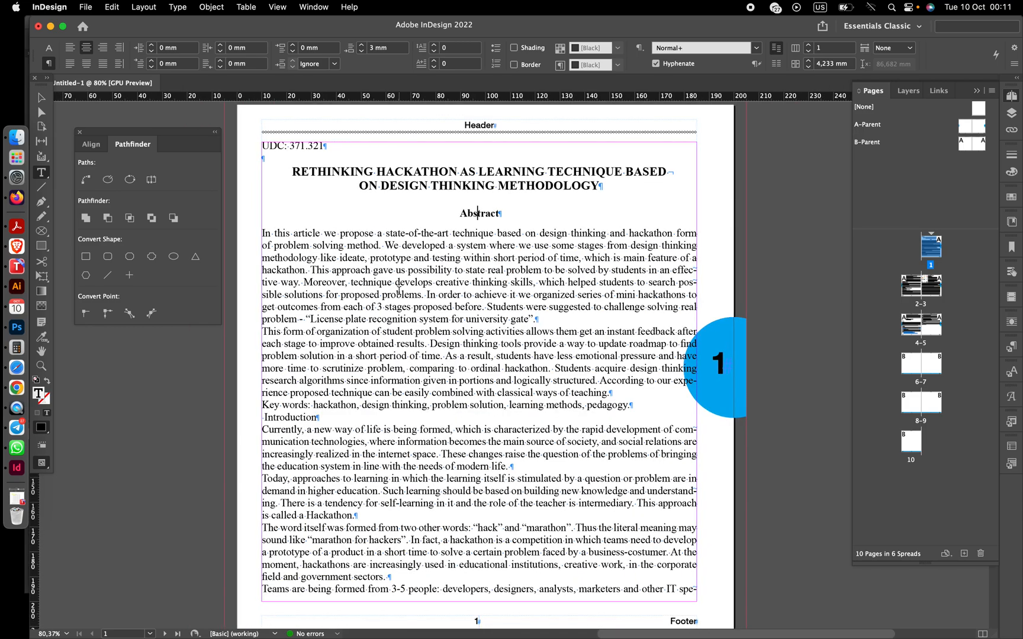
left_click_drag(263, 233, 641, 399)
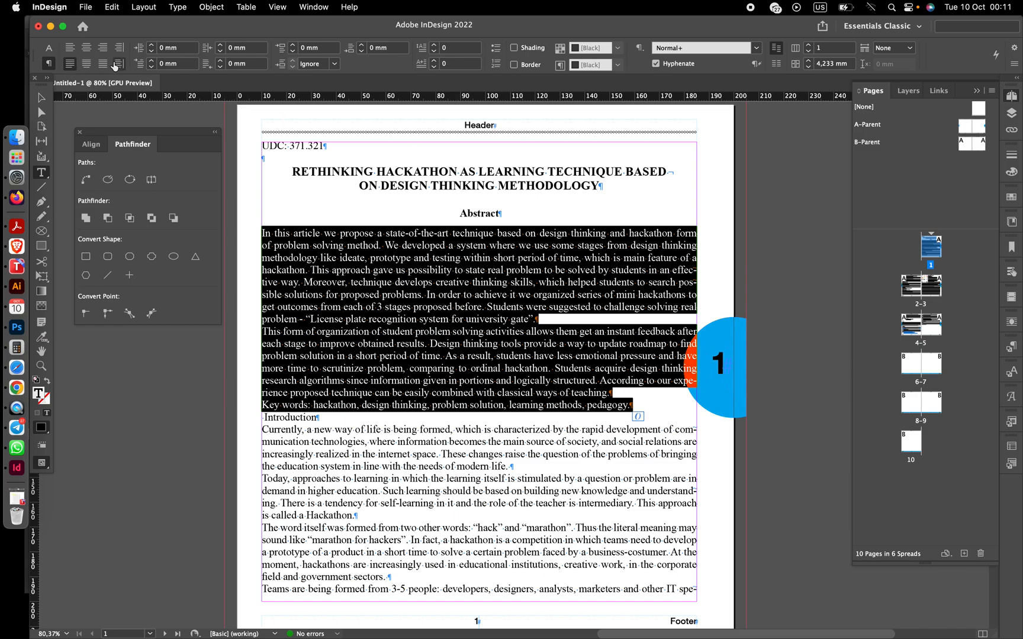
left_click(50, 48)
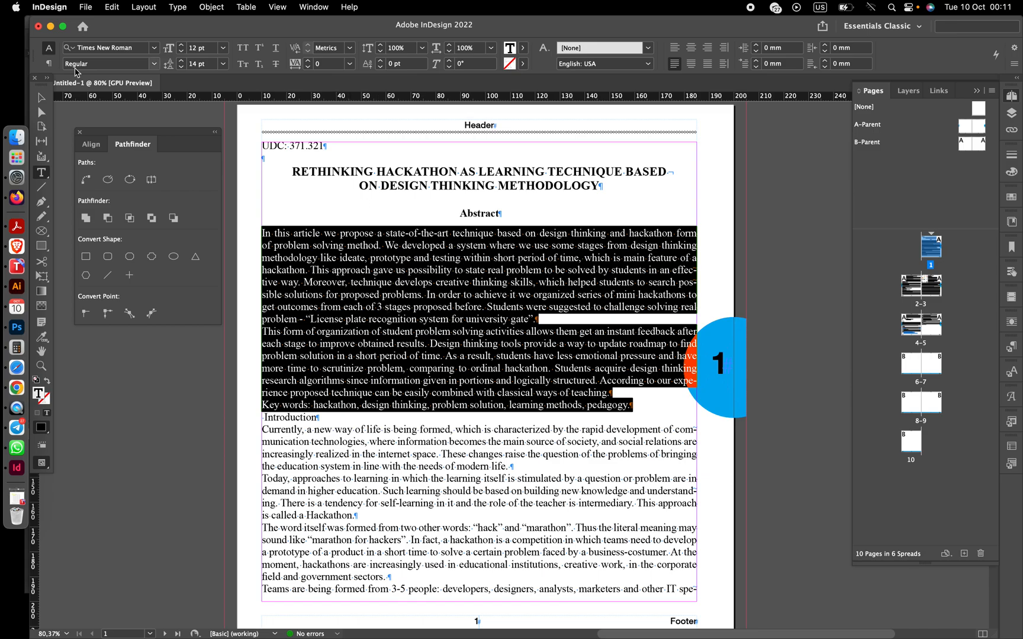
left_click(49, 63)
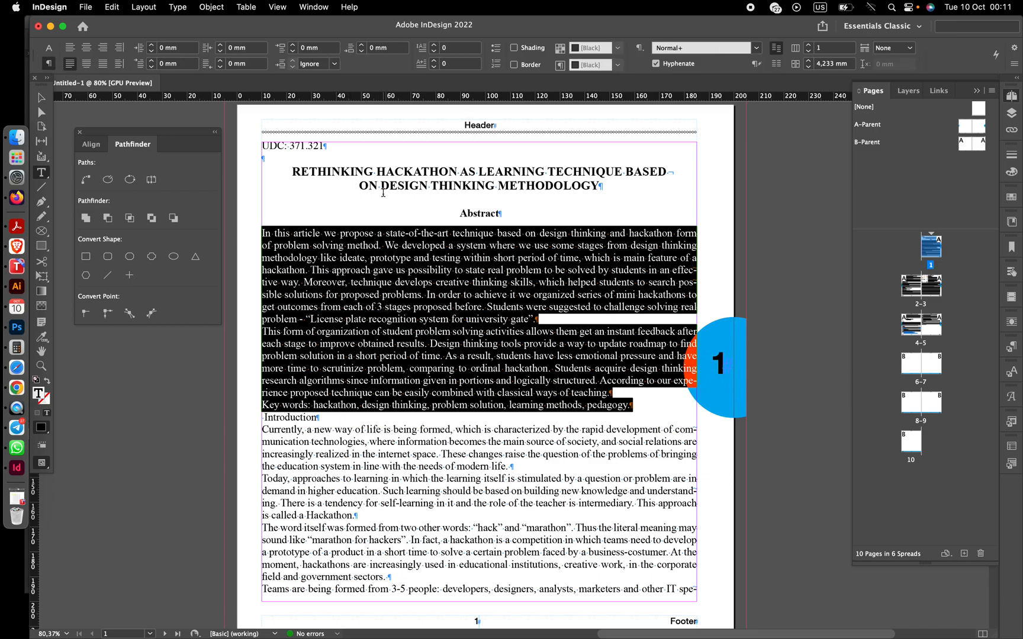
left_click(362, 45)
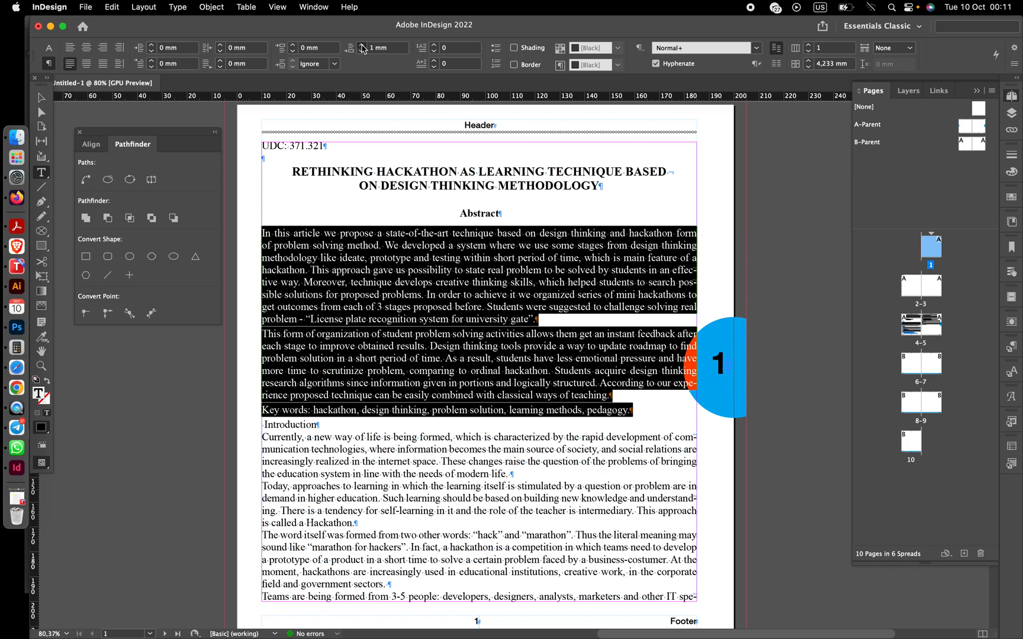
- Set the abstract paragraphs' space after to 2 mm, then undo the last two spacing changes
left_click(362, 46)
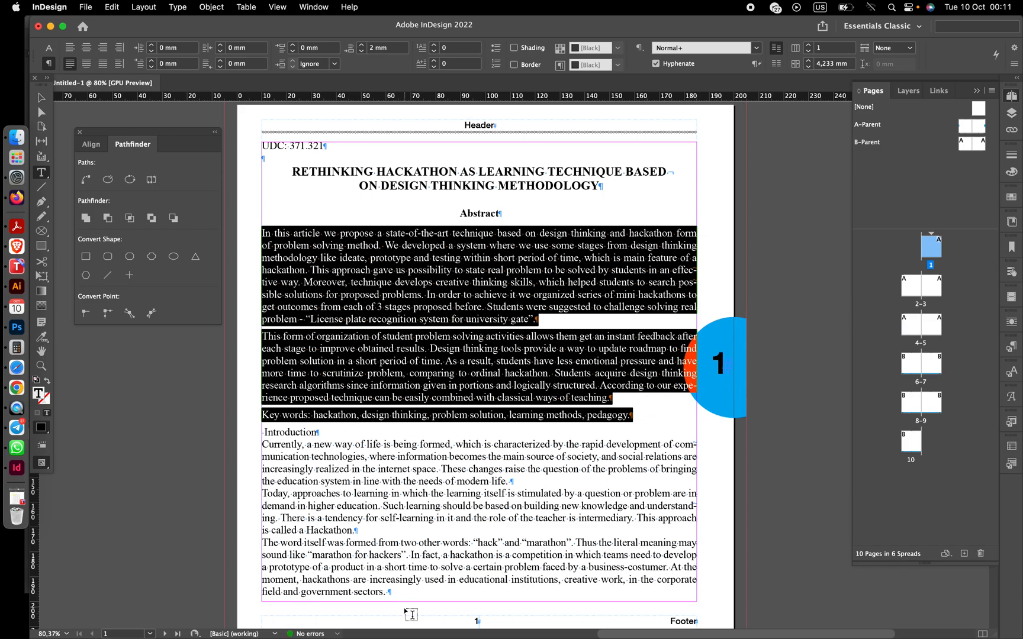
left_click(411, 614)
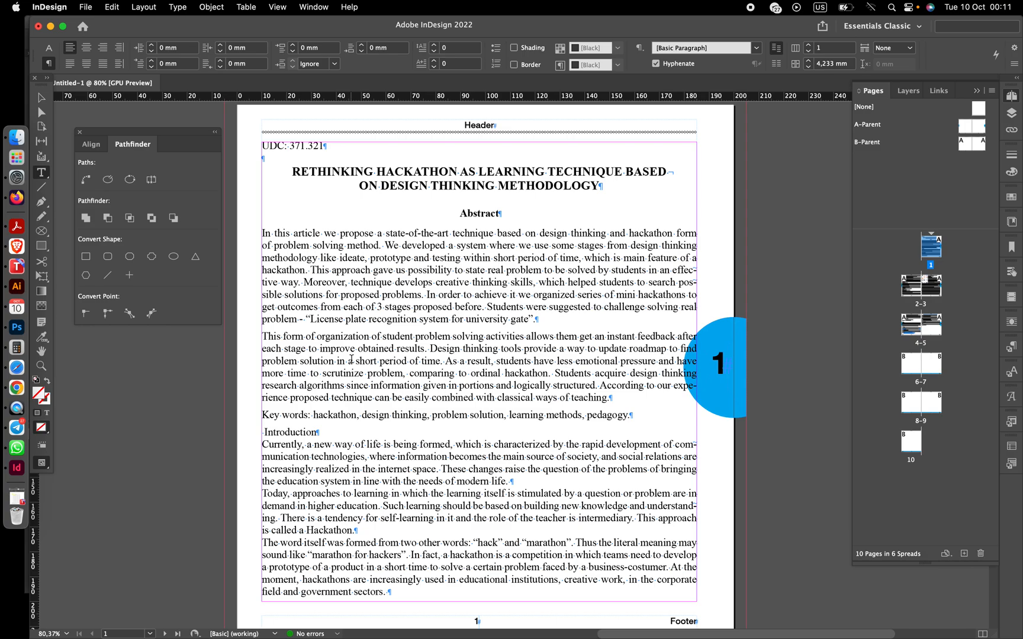
key("super+z")
key("super+z")
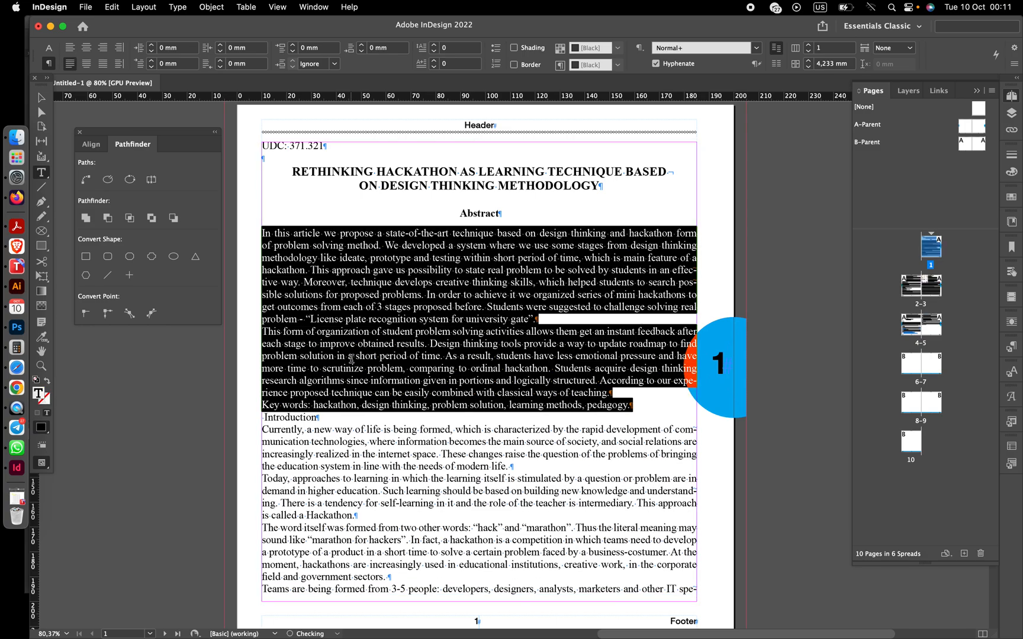
- Give the selected abstract paragraphs a 7 mm first-line indent
left_click(152, 61)
left_click(152, 62)
left_click(152, 62)
left_click(152, 62)
left_click(152, 63)
left_click(152, 62)
left_click(153, 62)
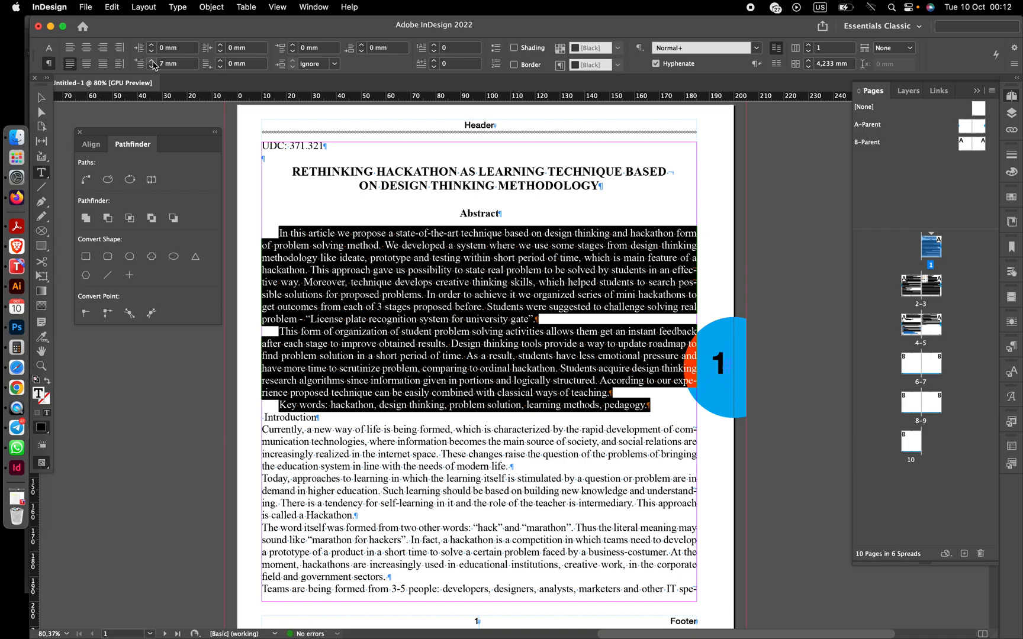
left_click(363, 355)
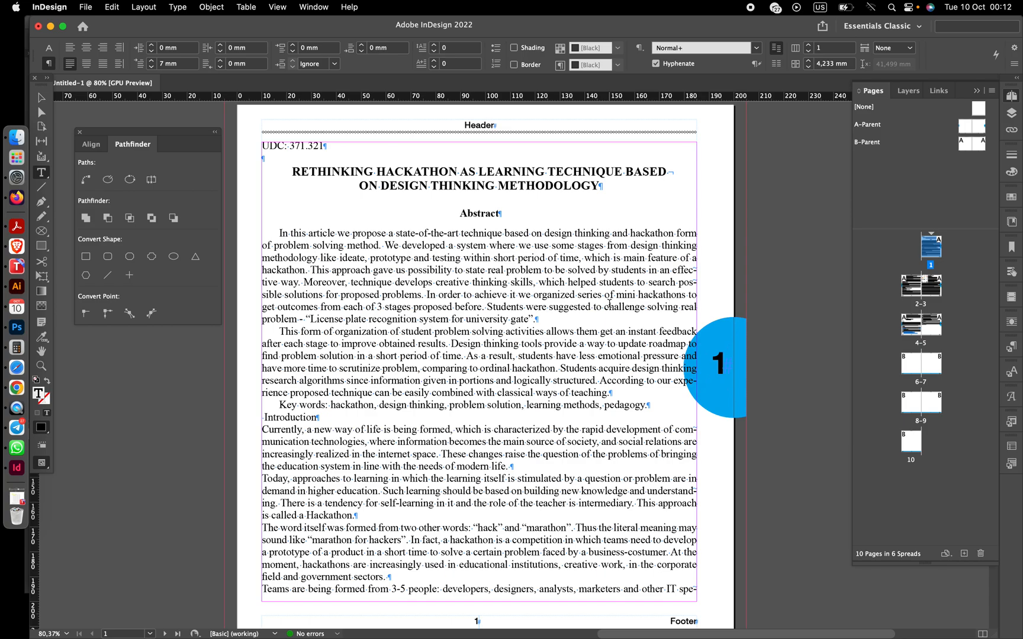
- Remove the floating "How it works" diagram from page 3
scroll(610, 303, "down", 4)
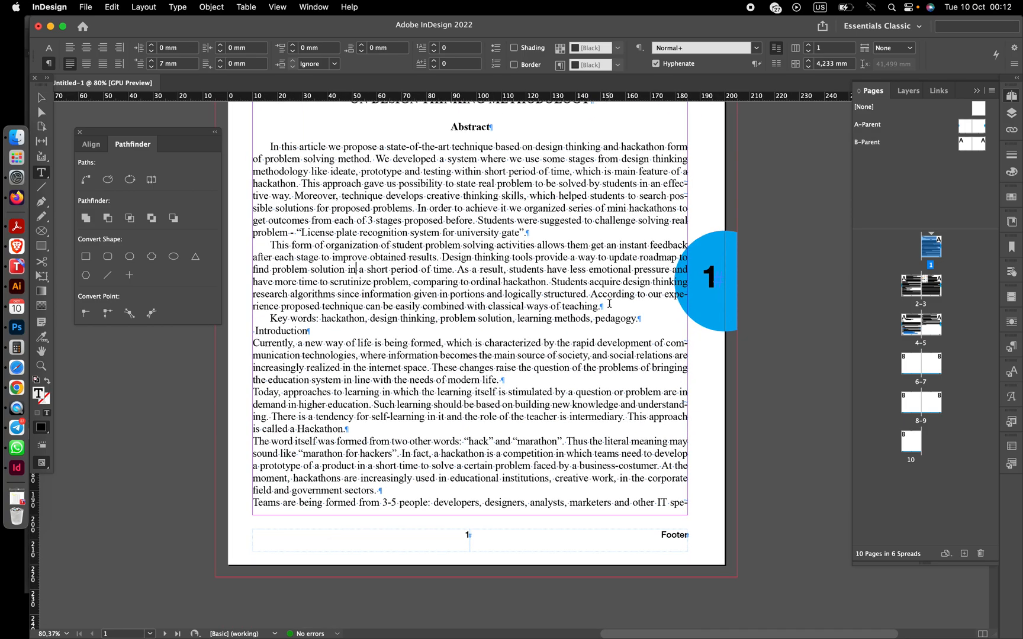
scroll(610, 304, "down", 20)
scroll(610, 304, "up", 15)
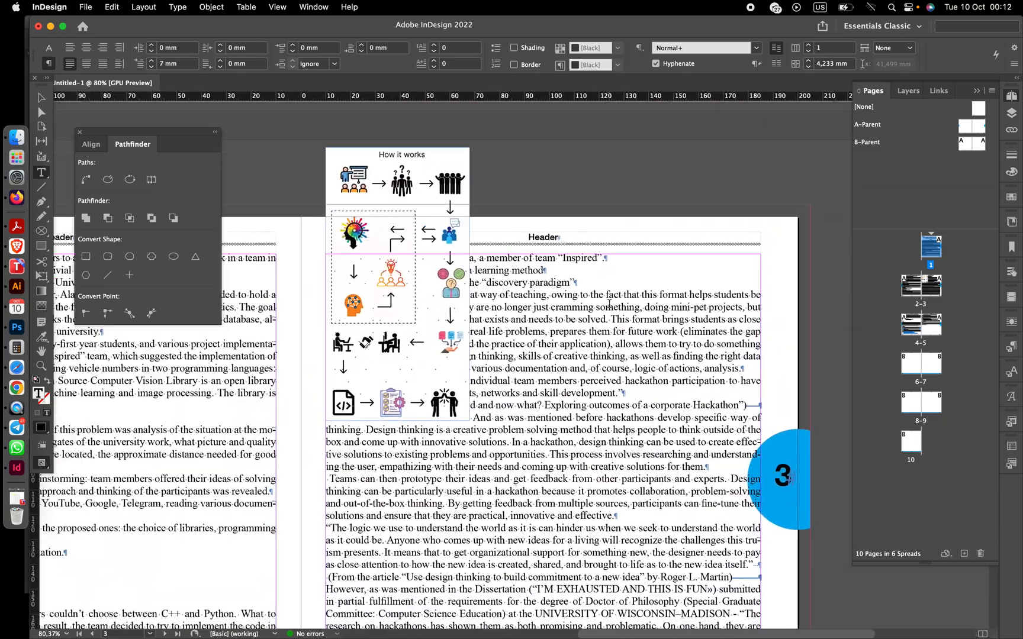
left_click(41, 97)
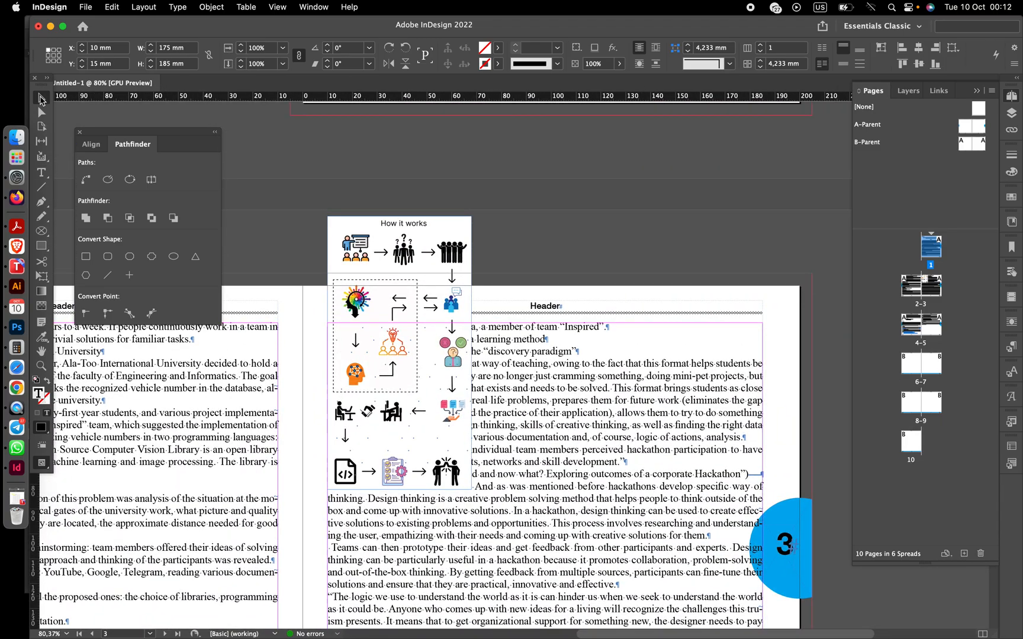
left_click(450, 308)
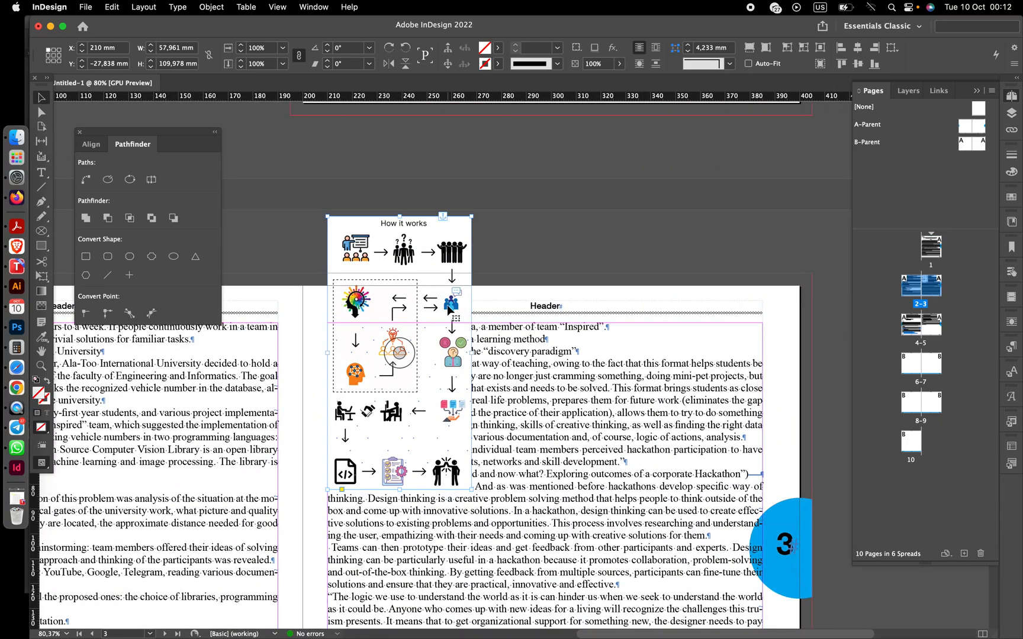
key("BackSpace")
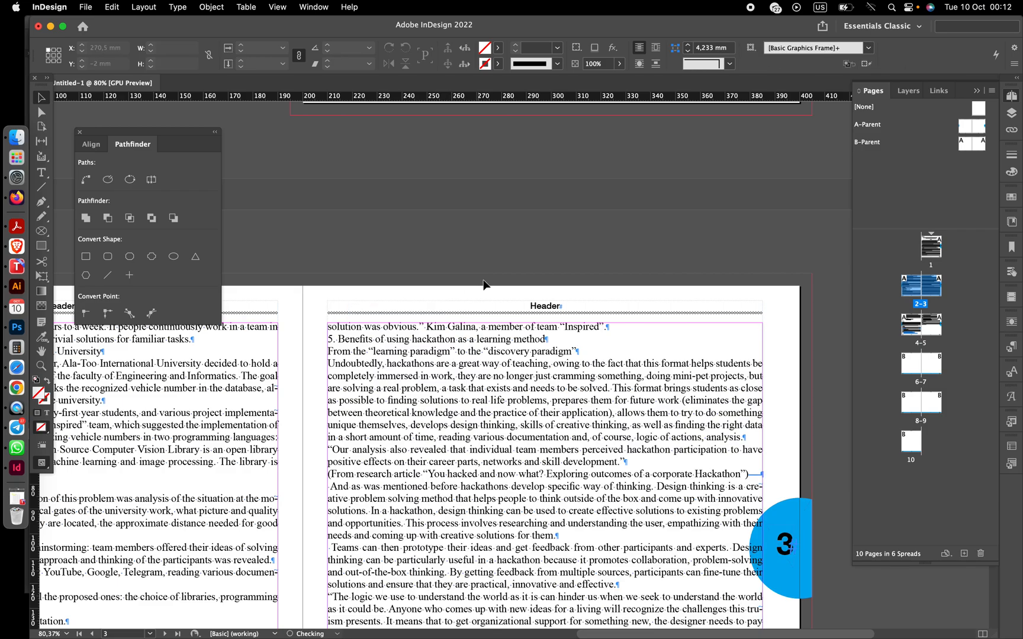
- Paste the diagram back and position it in the top-right corner of page 3's text frame
scroll(477, 294, "down", 10)
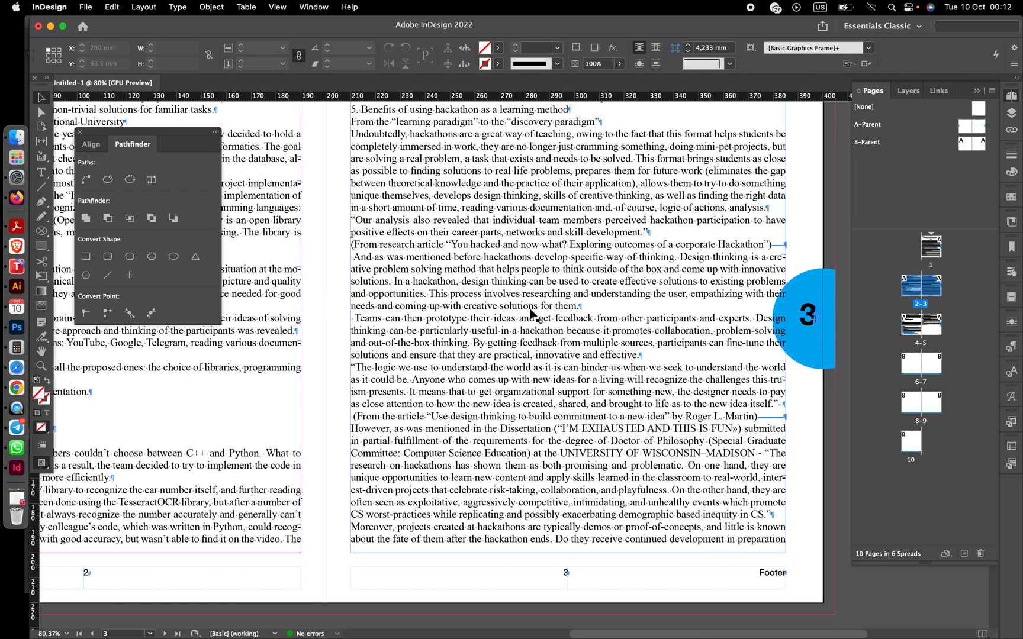
left_click(581, 312)
scroll(582, 312, "down", 8)
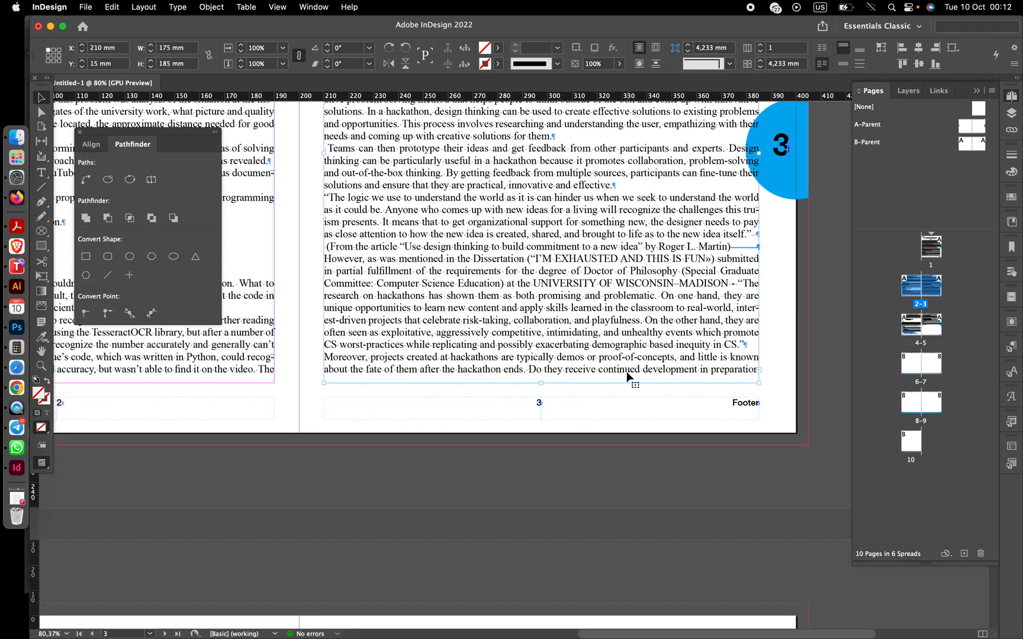
left_click(598, 398)
key("super+v")
scroll(591, 384, "up", 16)
scroll(591, 383, "down", 9)
left_click_drag(551, 464, 654, 244)
scroll(654, 244, "up", 5)
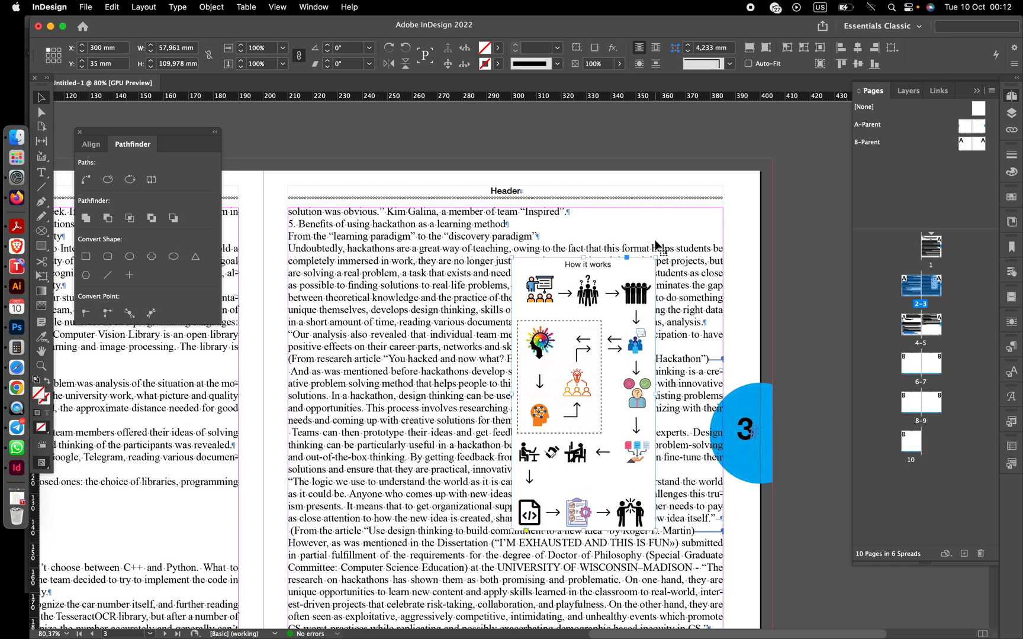
left_click_drag(625, 308, 685, 255)
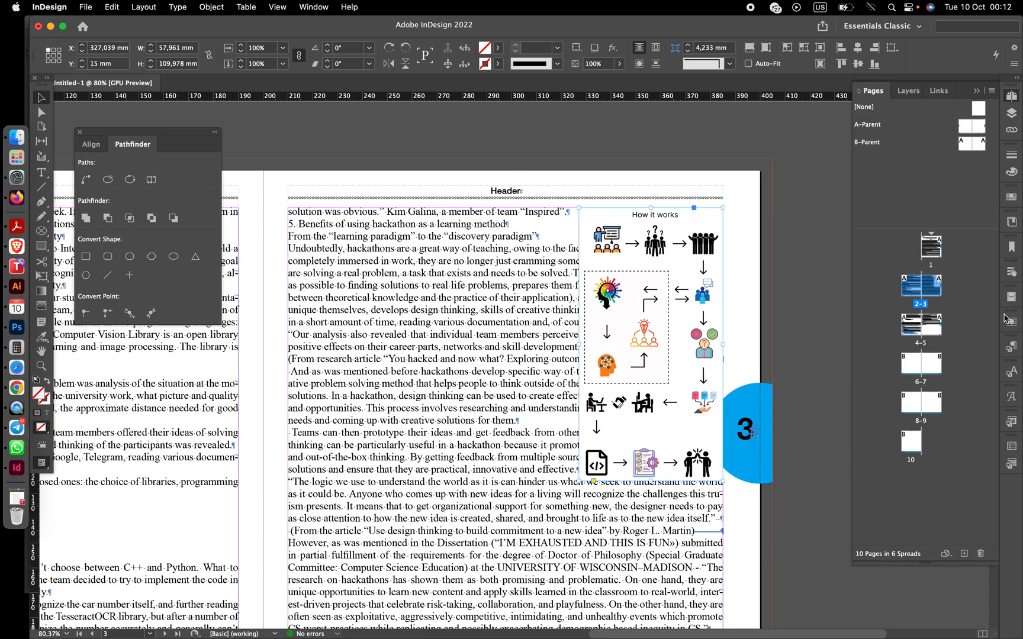
- Open Text Wrap and wrap the text around the diagram's bounding box
left_click(312, 8)
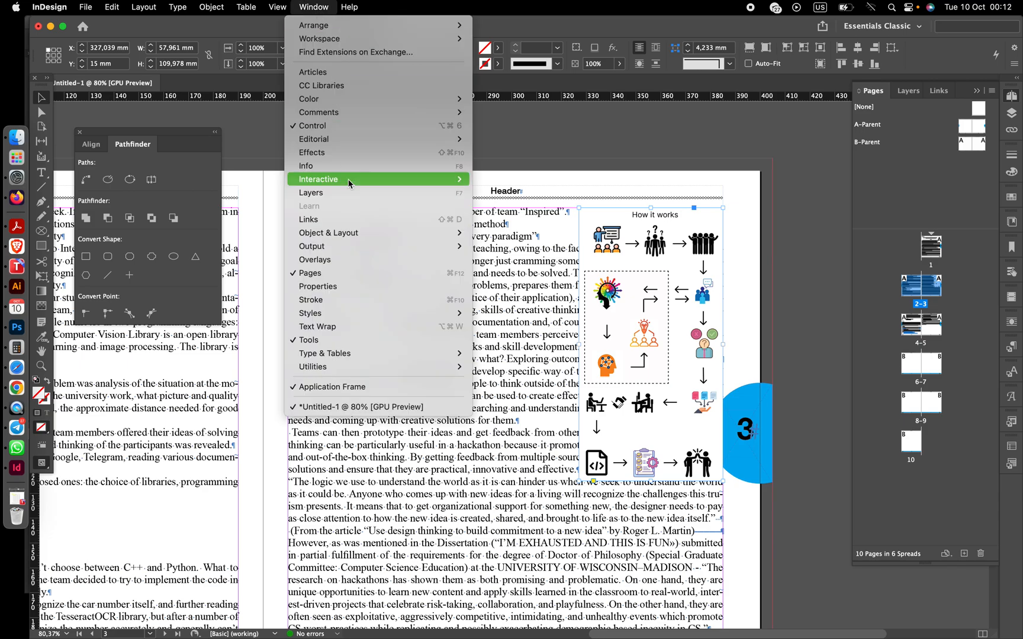
left_click(327, 327)
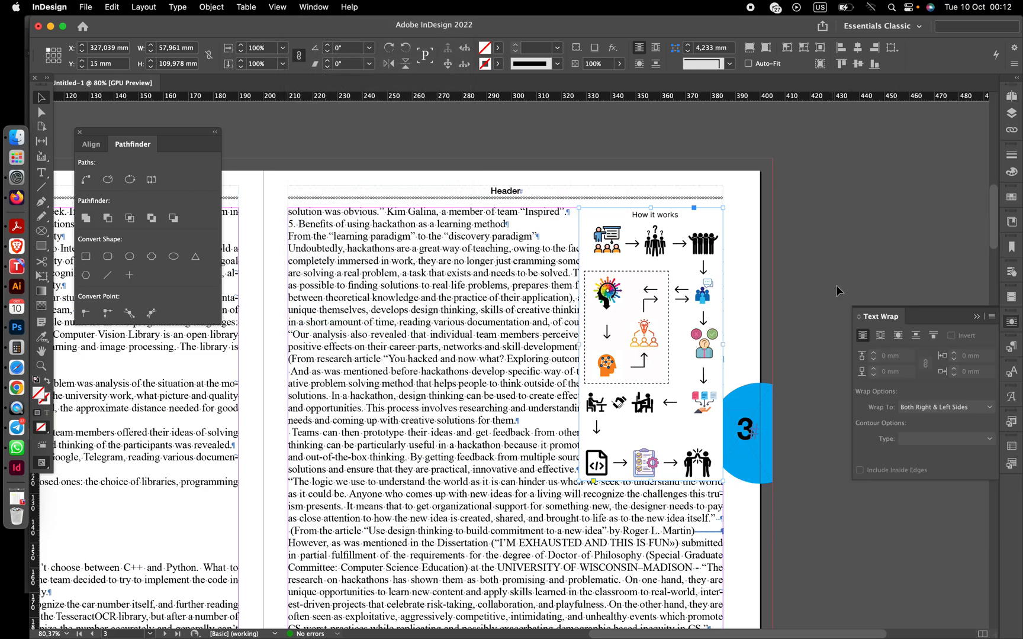
left_click(880, 335)
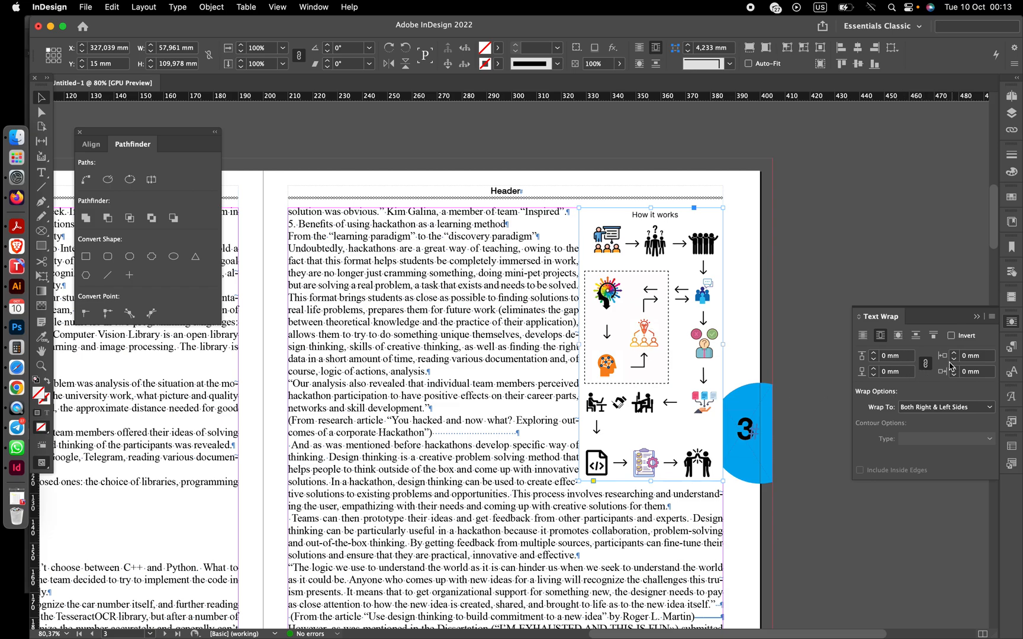
- Unlink the wrap offsets and set the left offset to 3 mm and the bottom offset to 1 mm
left_click(927, 364)
left_click(954, 353)
left_click(954, 353)
left_click(954, 353)
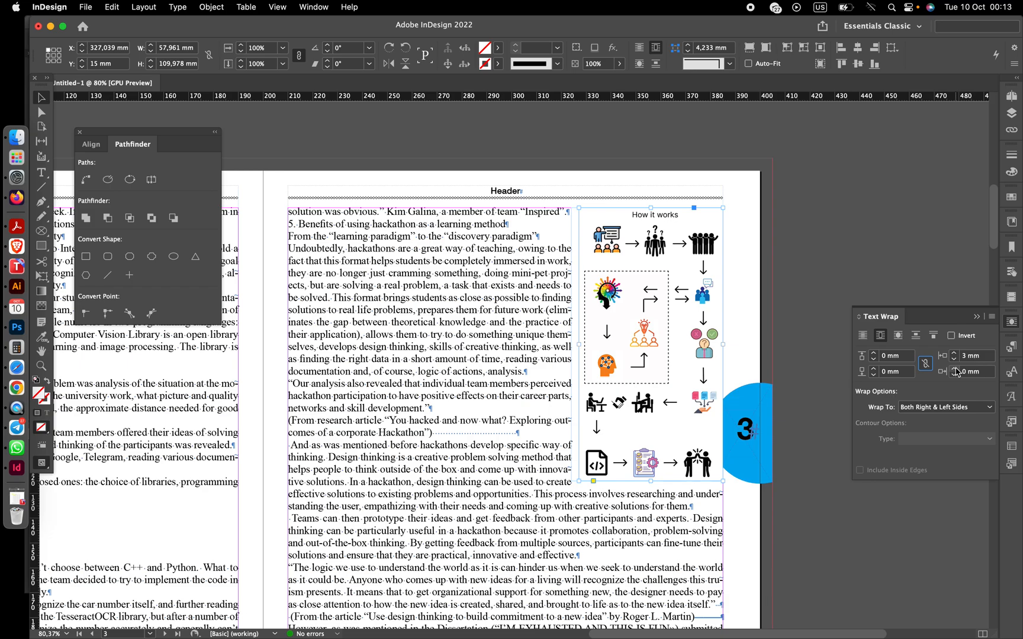
left_click(874, 368)
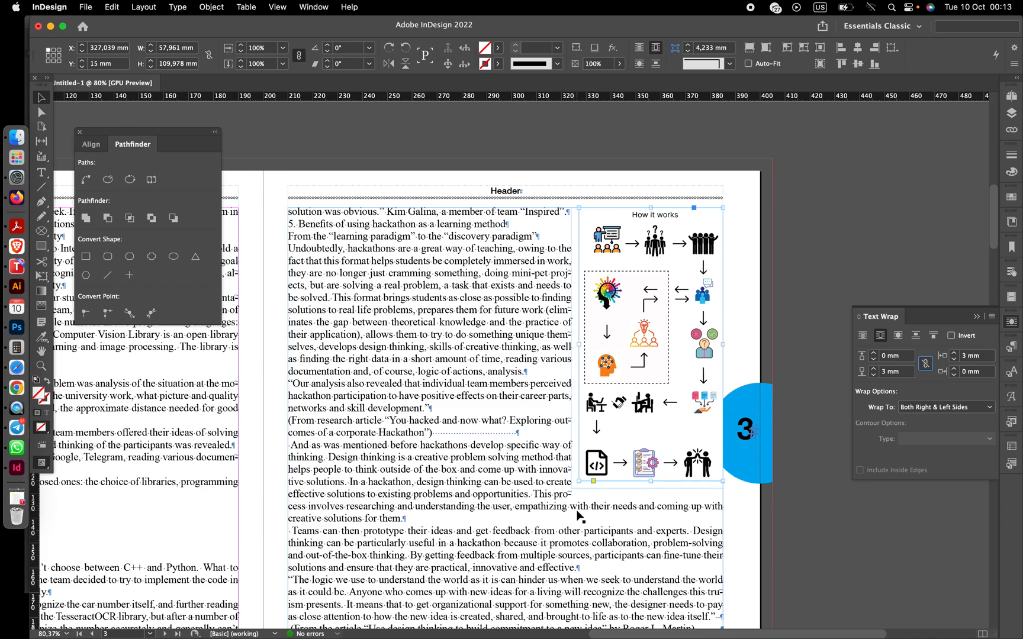
left_click(874, 375)
left_click(875, 374)
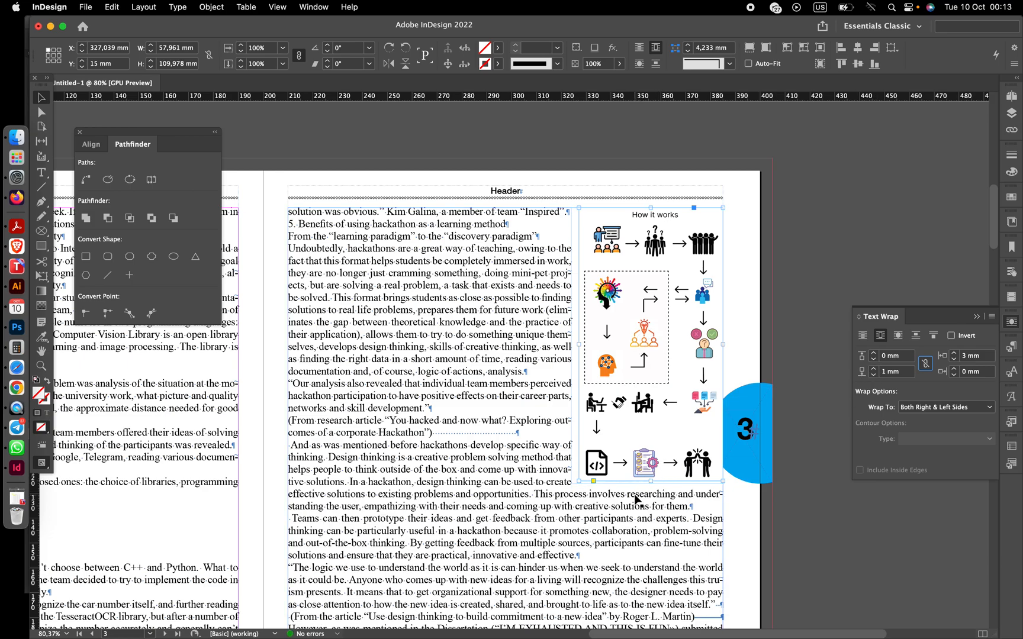
- Review the layout of the wrapped diagram and the surrounding spreads
scroll(636, 500, "down", 3)
scroll(636, 500, "right", 2)
scroll(637, 500, "up", 3)
scroll(628, 462, "down", 5)
scroll(610, 391, "right", 1)
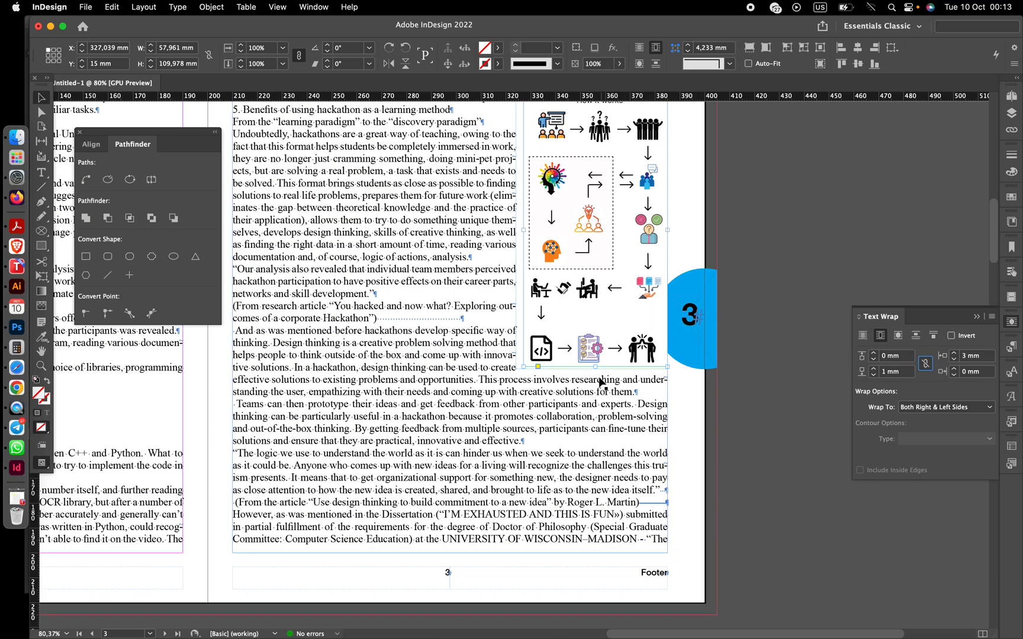
left_click(723, 408)
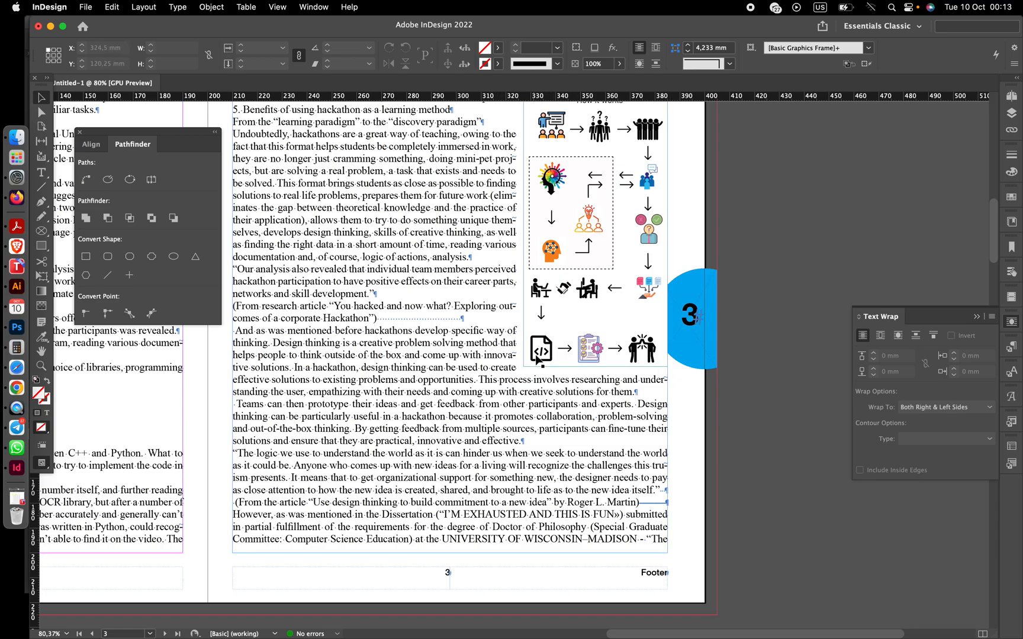
scroll(519, 367, "up", 2)
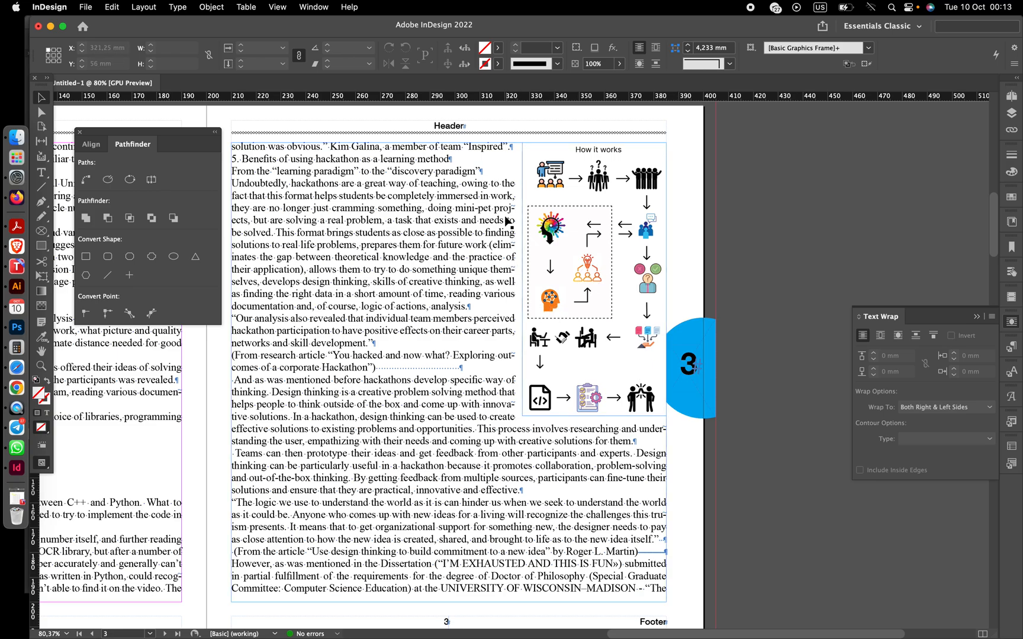
scroll(510, 253, "down", 3)
scroll(510, 254, "left", 2)
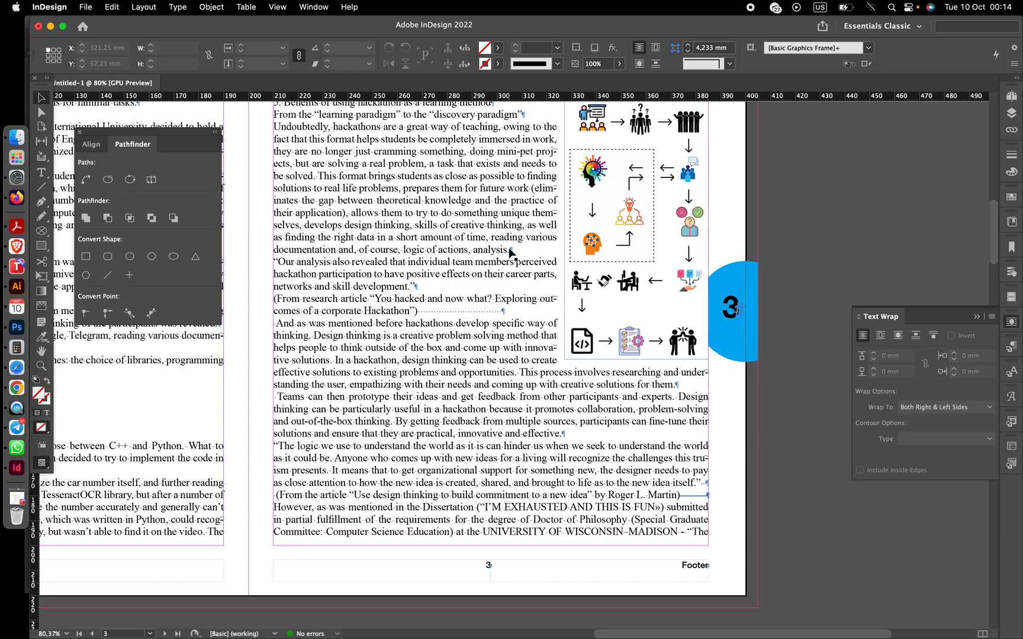
scroll(567, 323, "up", 2)
scroll(567, 323, "left", 2)
scroll(567, 323, "down", 2)
scroll(567, 323, "down", 3)
scroll(566, 322, "up", 5)
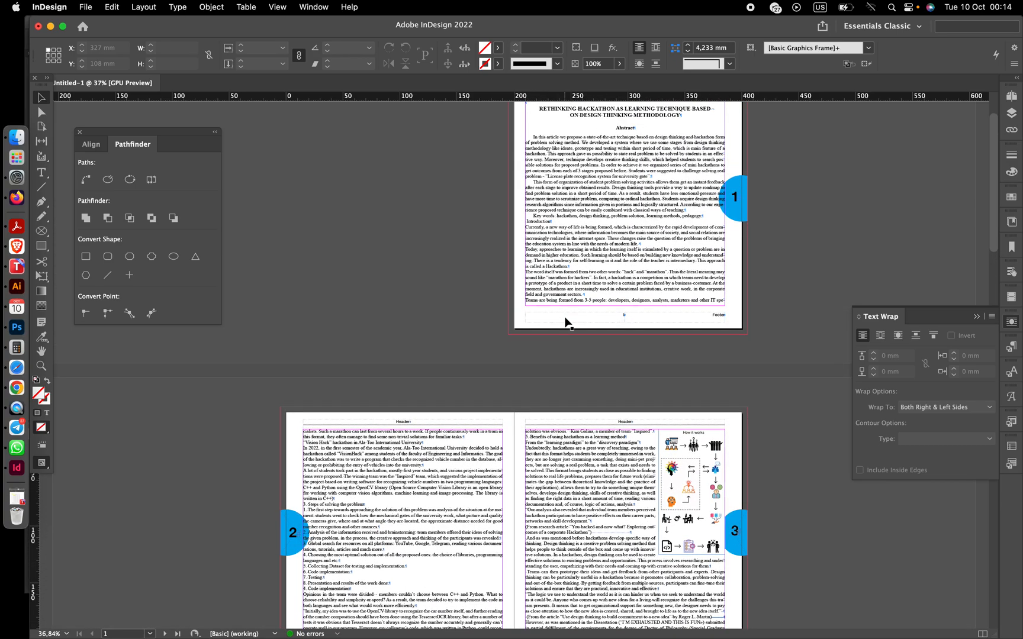
scroll(566, 322, "down", 1)
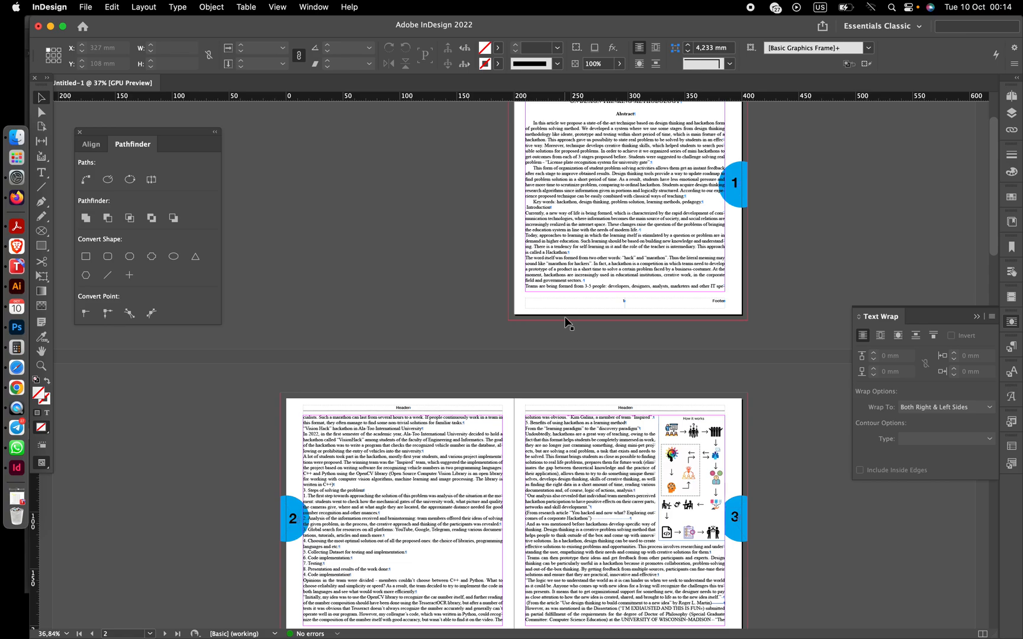
scroll(567, 323, "down", 10)
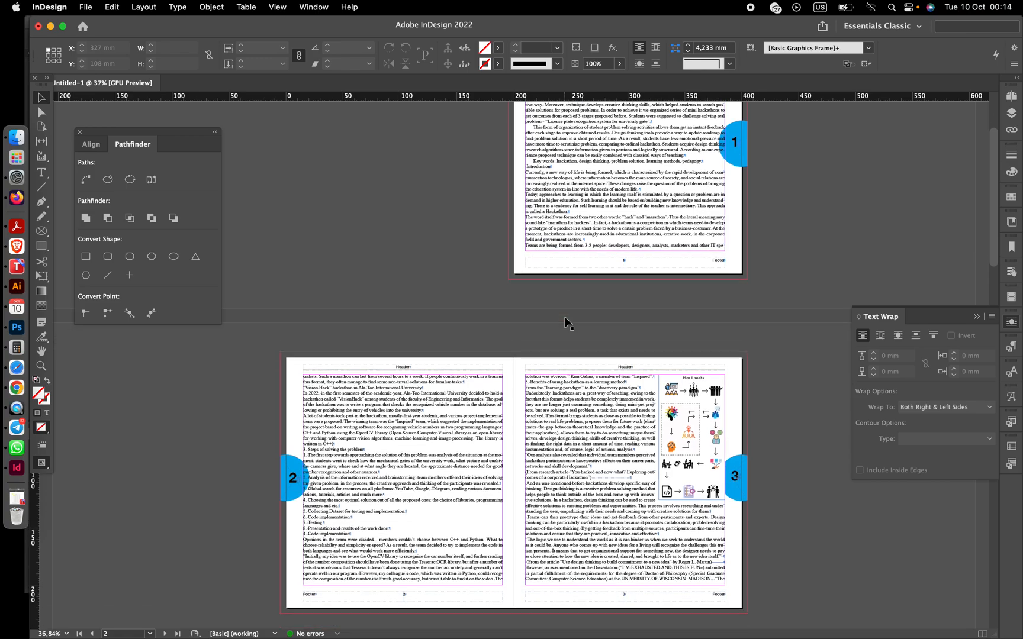
scroll(566, 323, "down", 15)
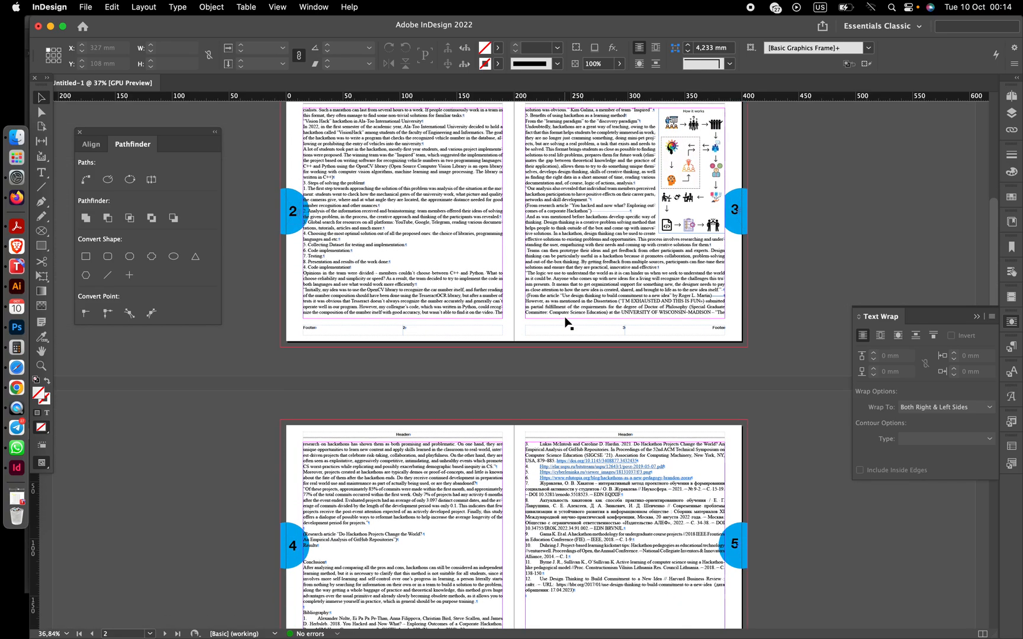